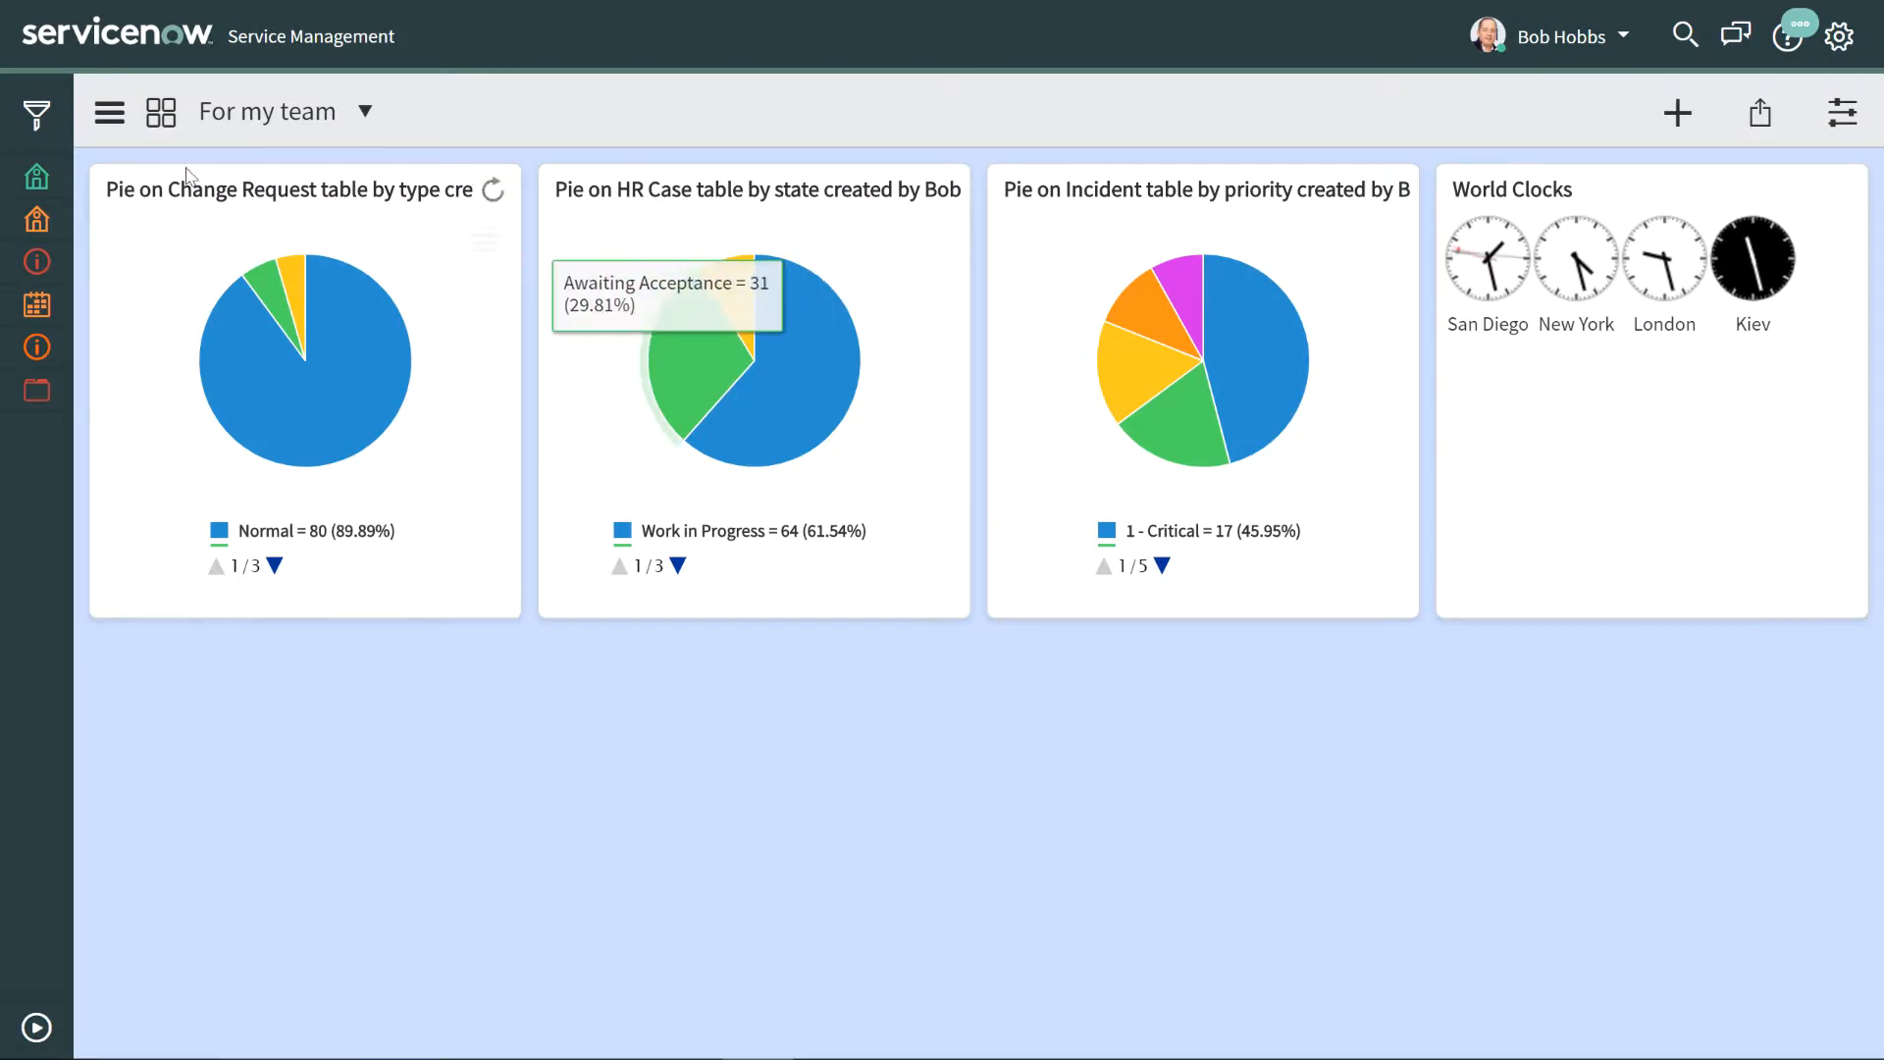
- Filter the navigator for "incident" and open a blank form for creating a new incident
left_click(36, 115)
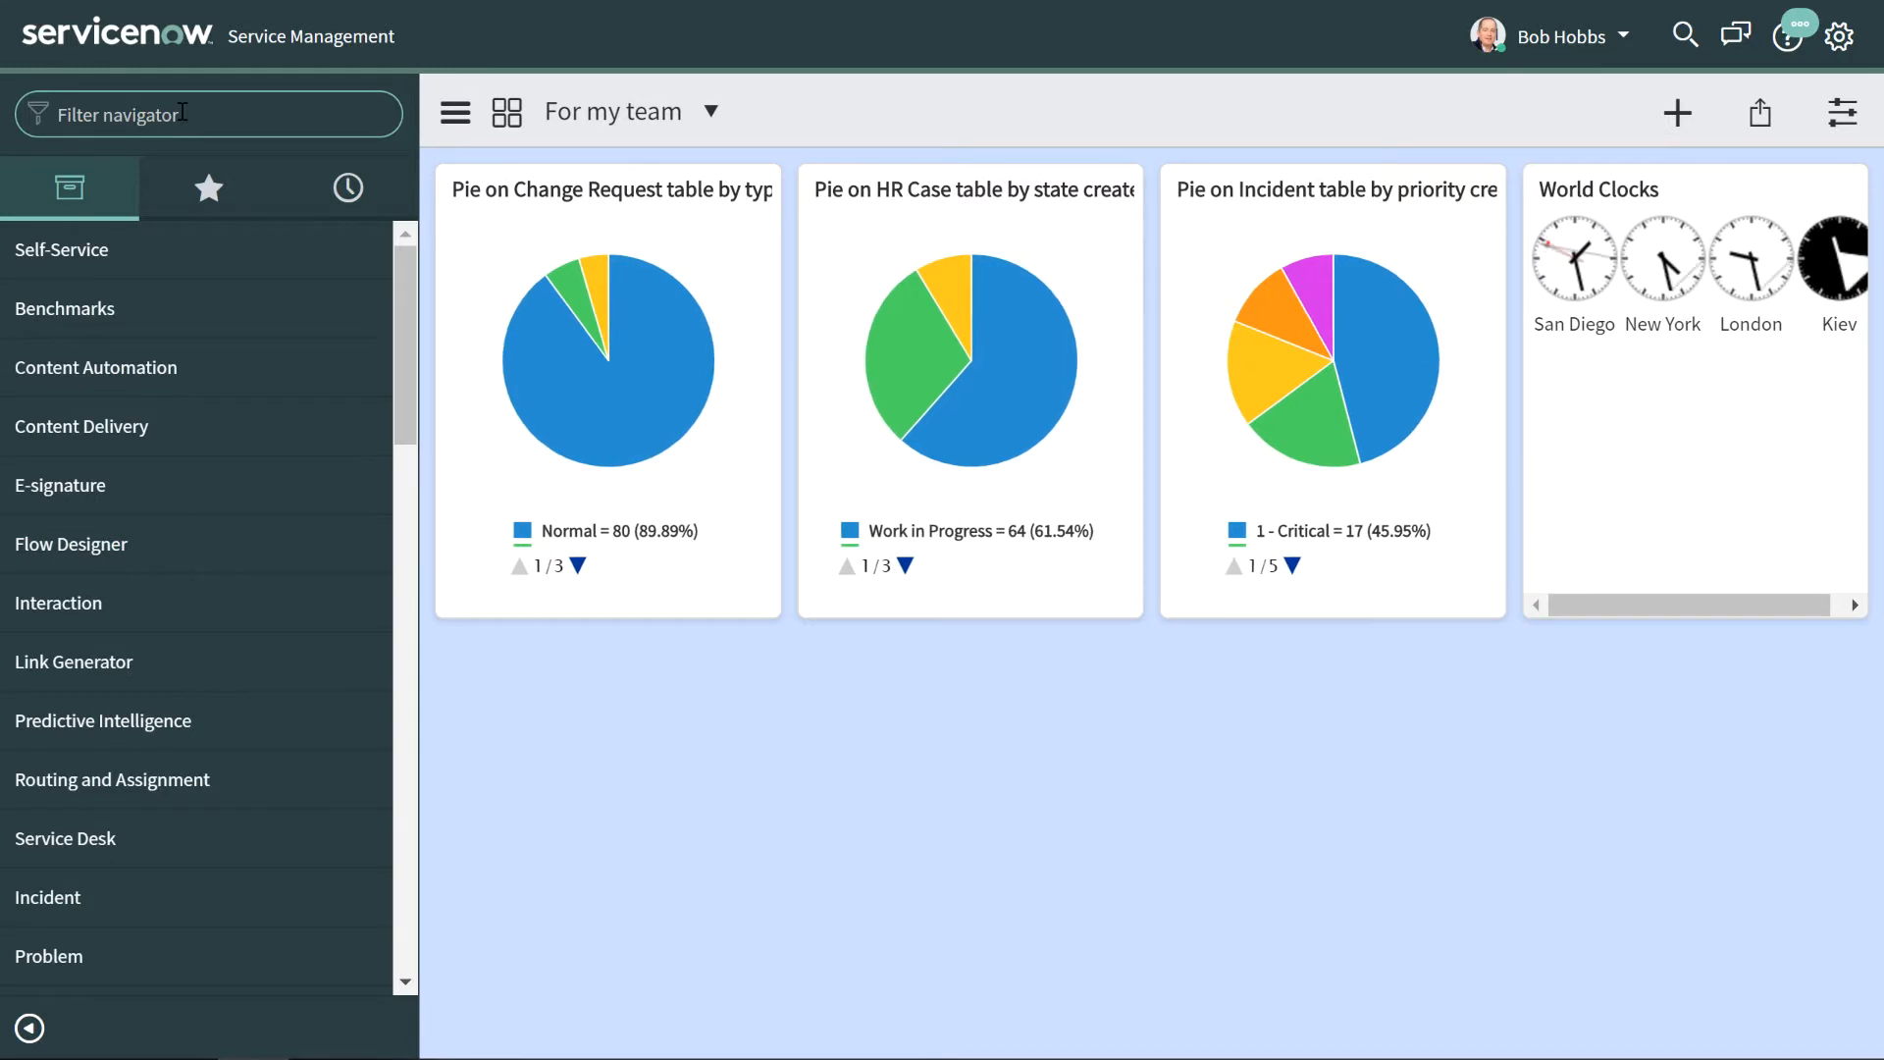
type("incident")
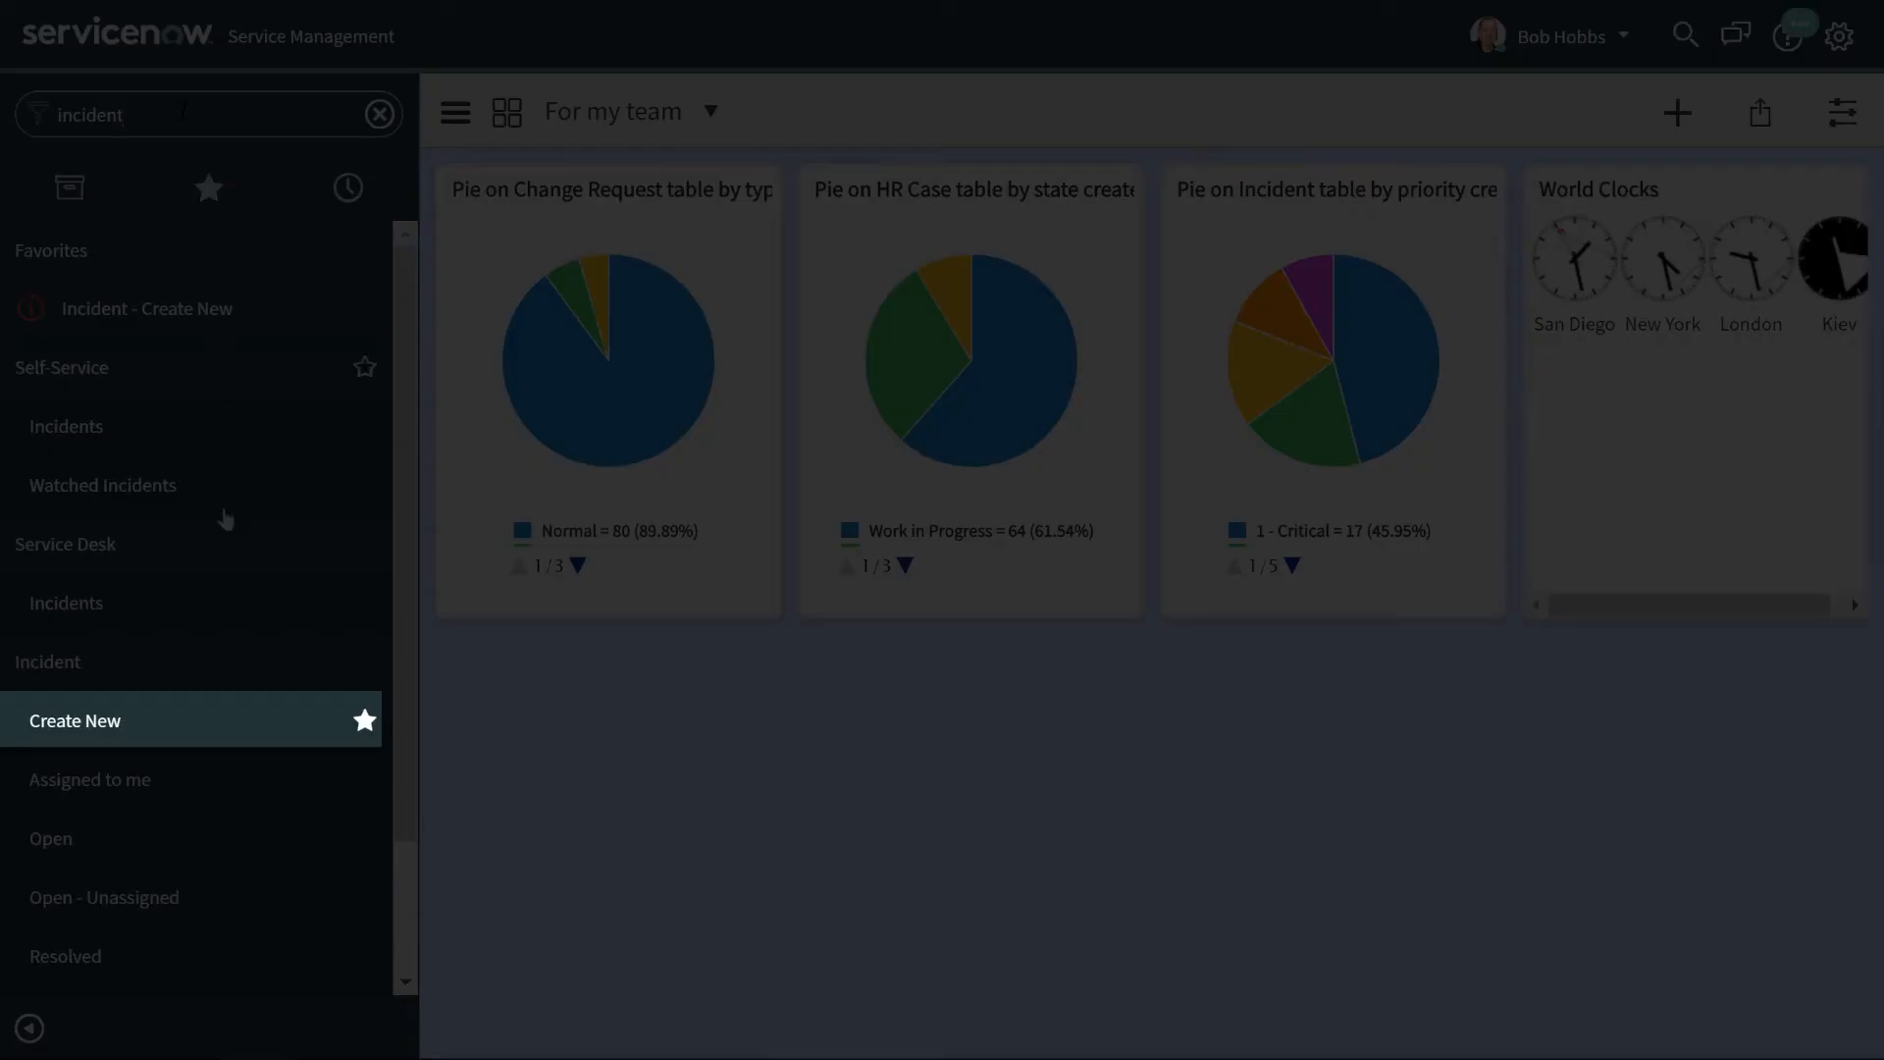
left_click(195, 716)
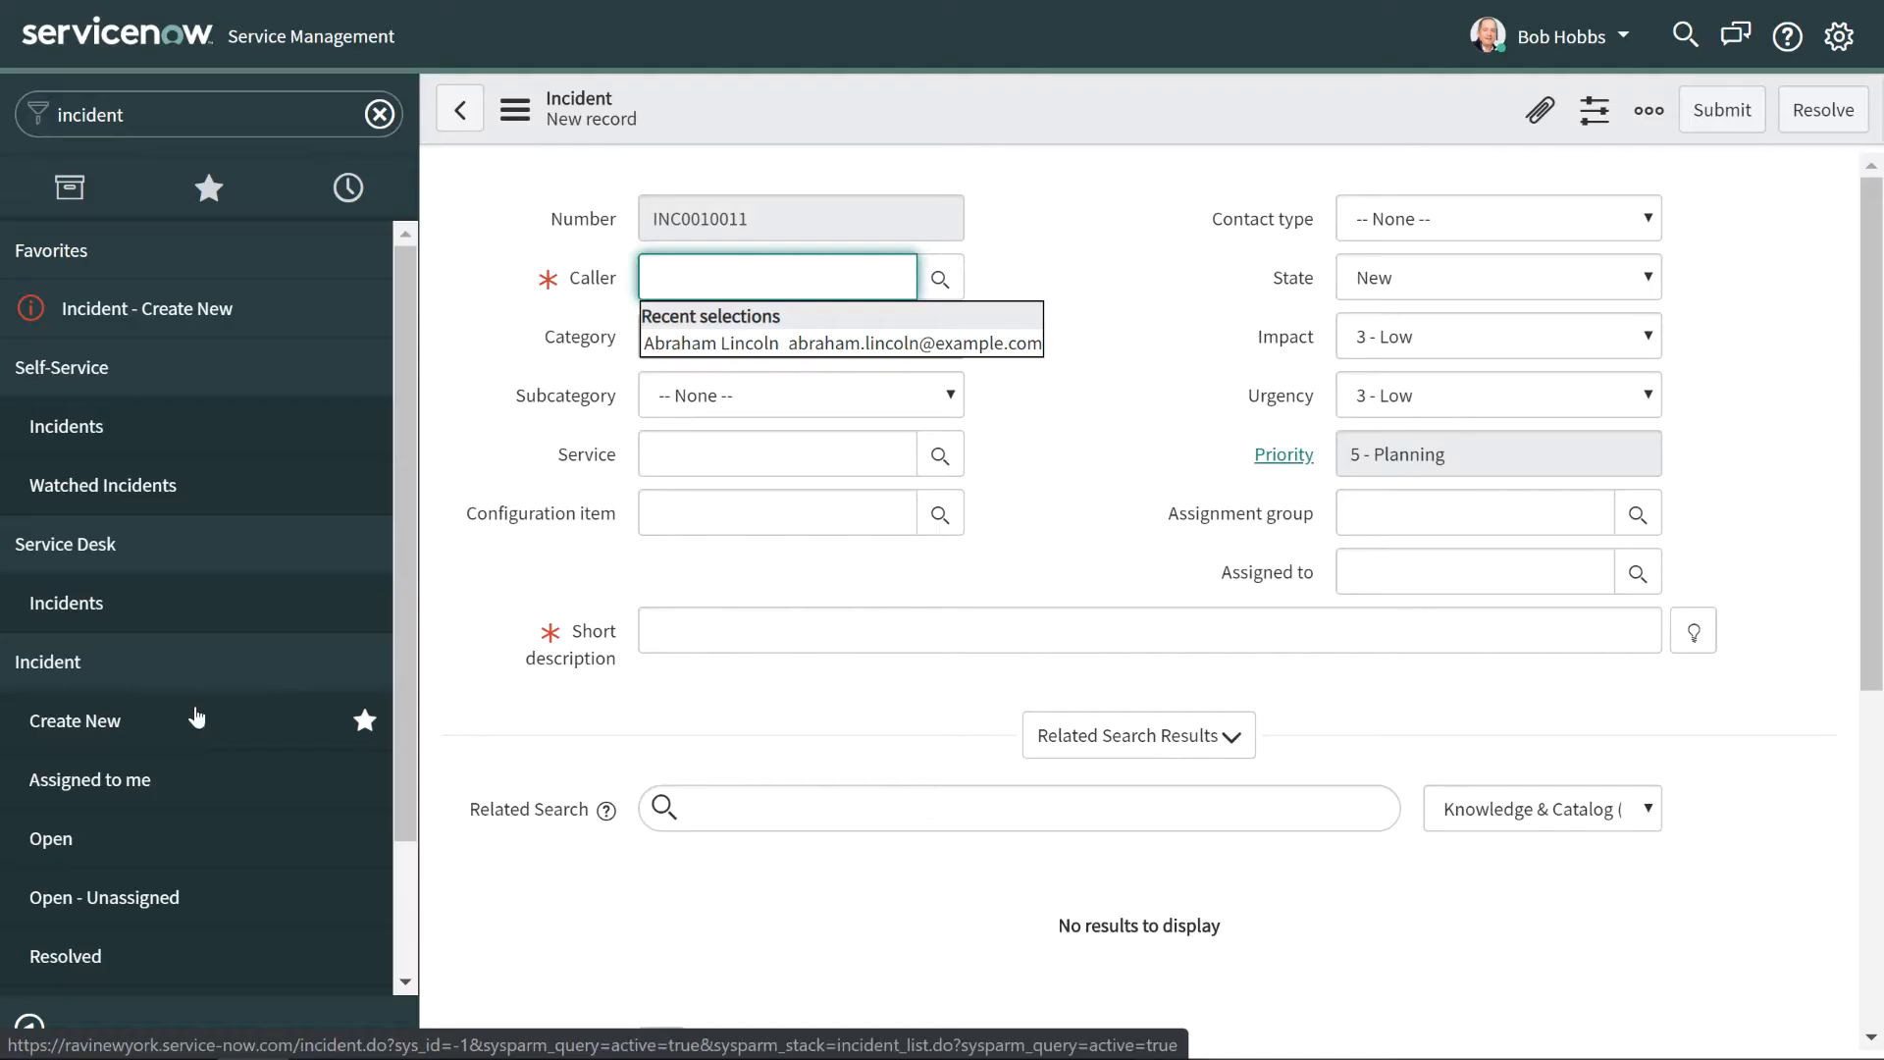
left_click(475, 586)
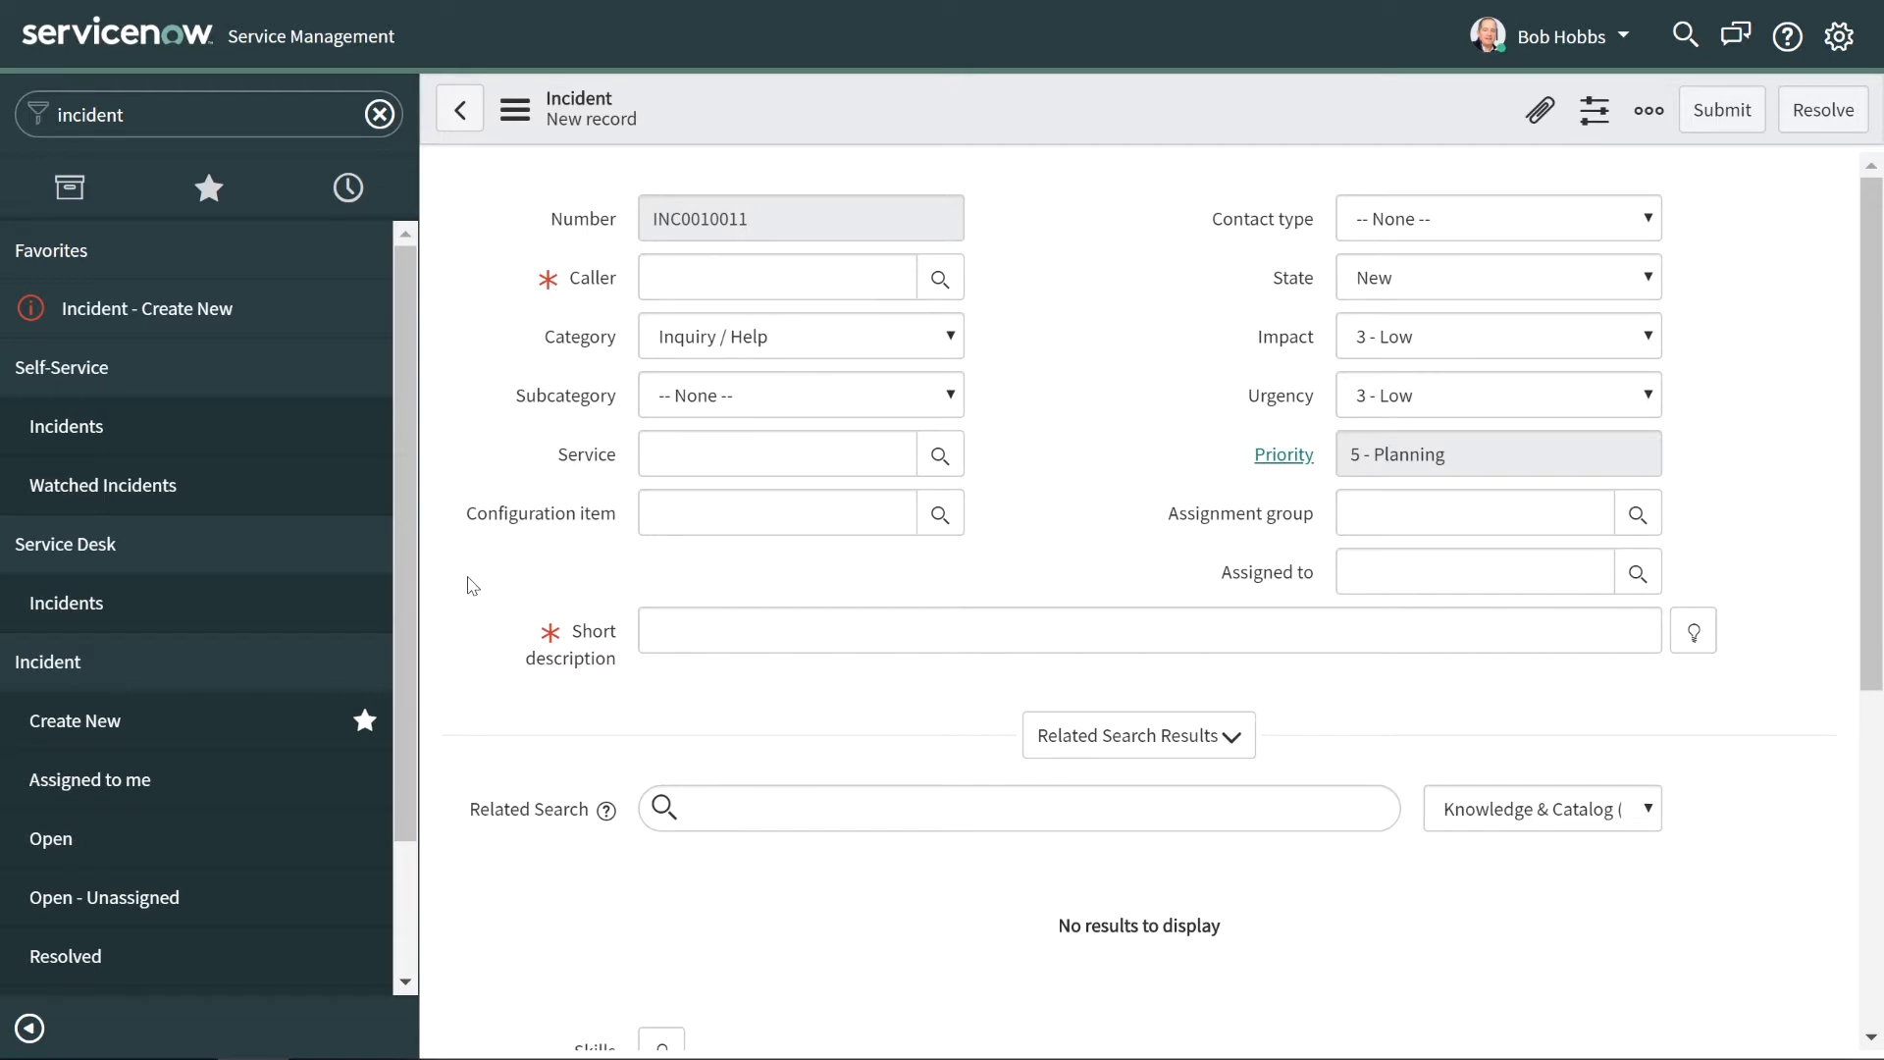
- Show the list of all incidents and start a new incident record from that list
left_click_drag(408, 589, 430, 736)
left_click(186, 835)
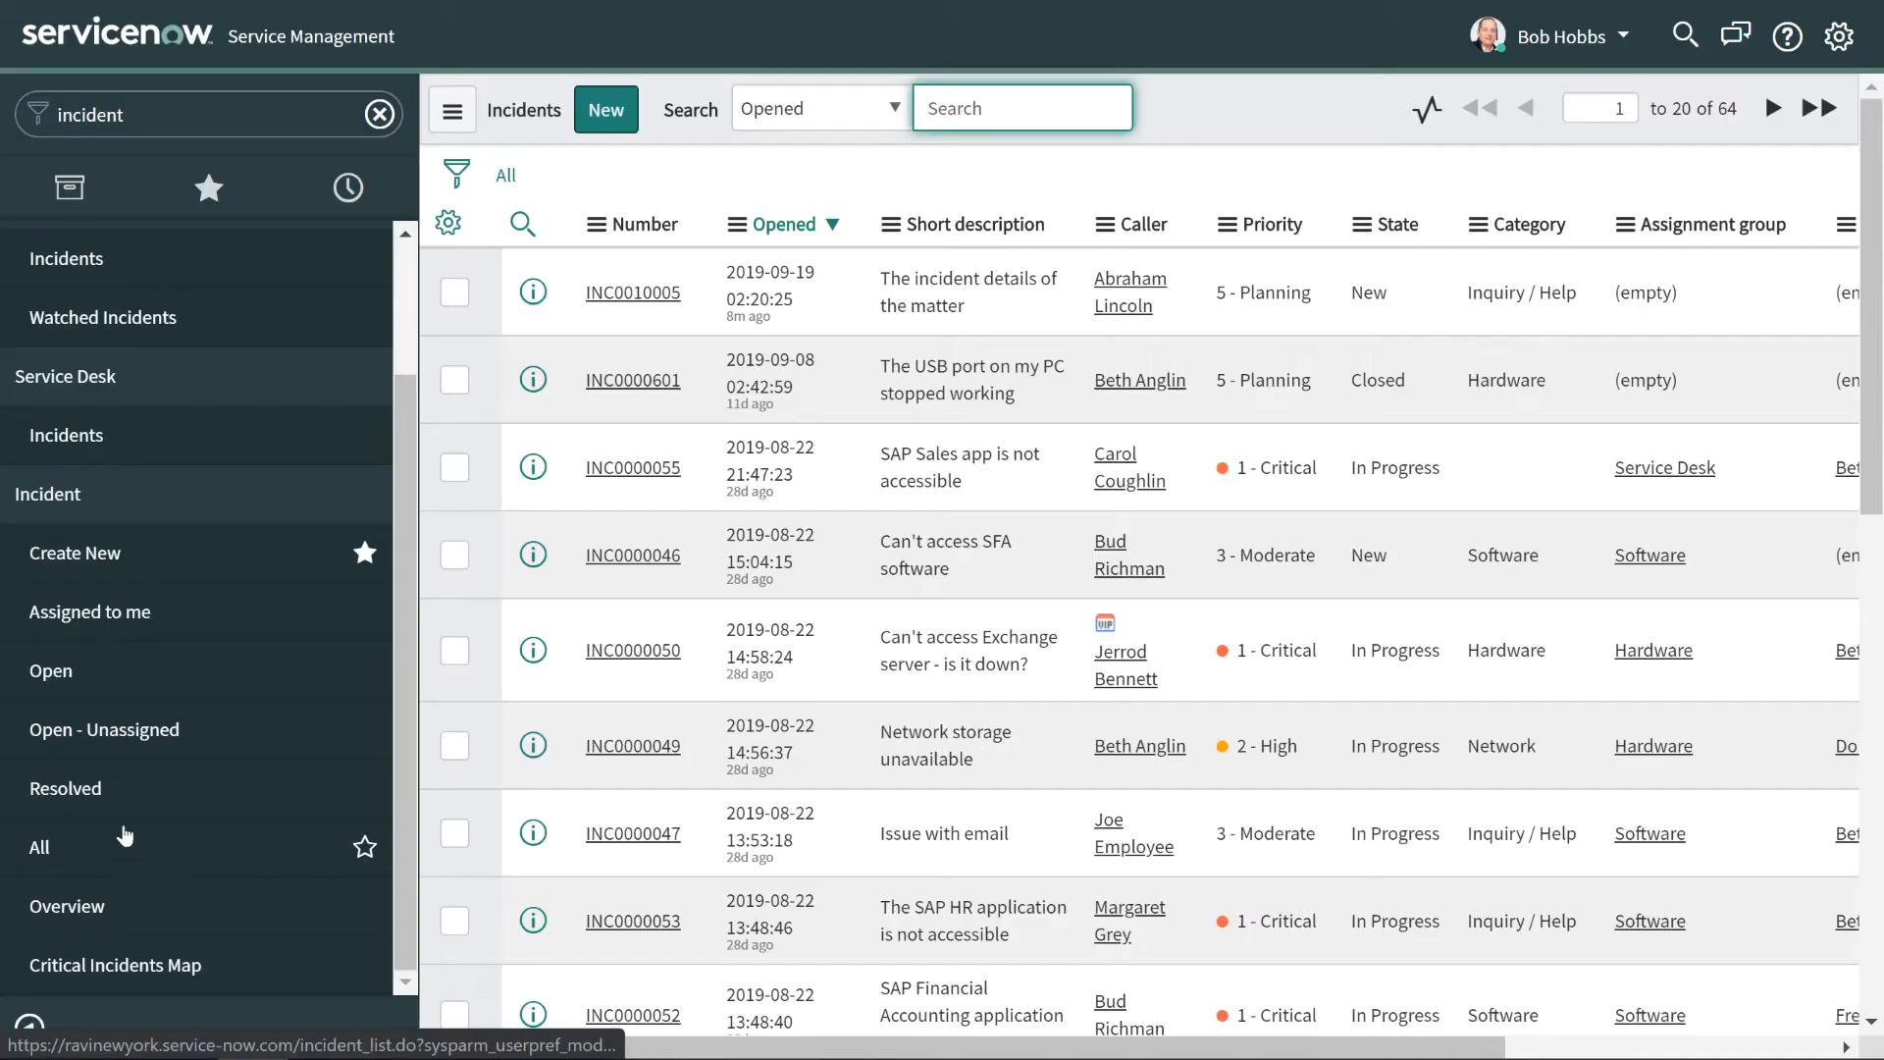
left_click(599, 112)
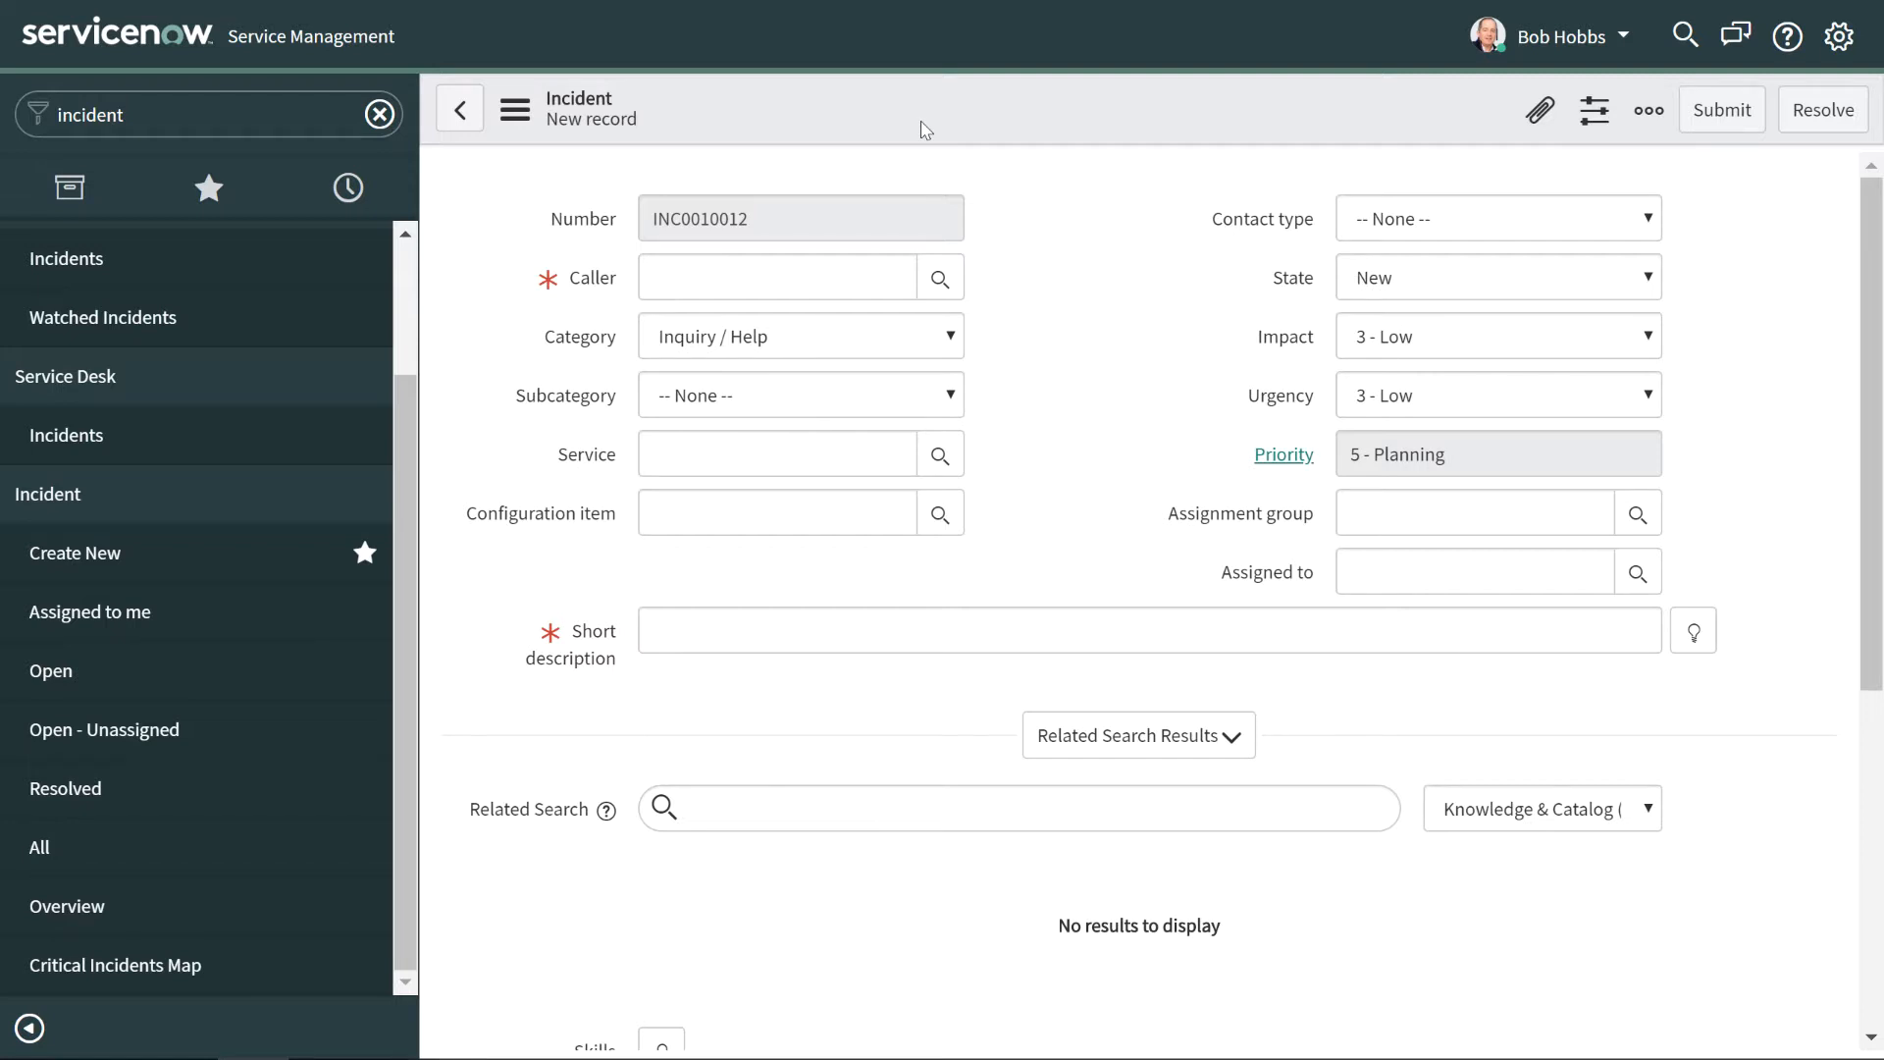
- Find "hr case" in the navigator, open the new case creation form and select the employee for the case
left_click(179, 114)
type("hr cas")
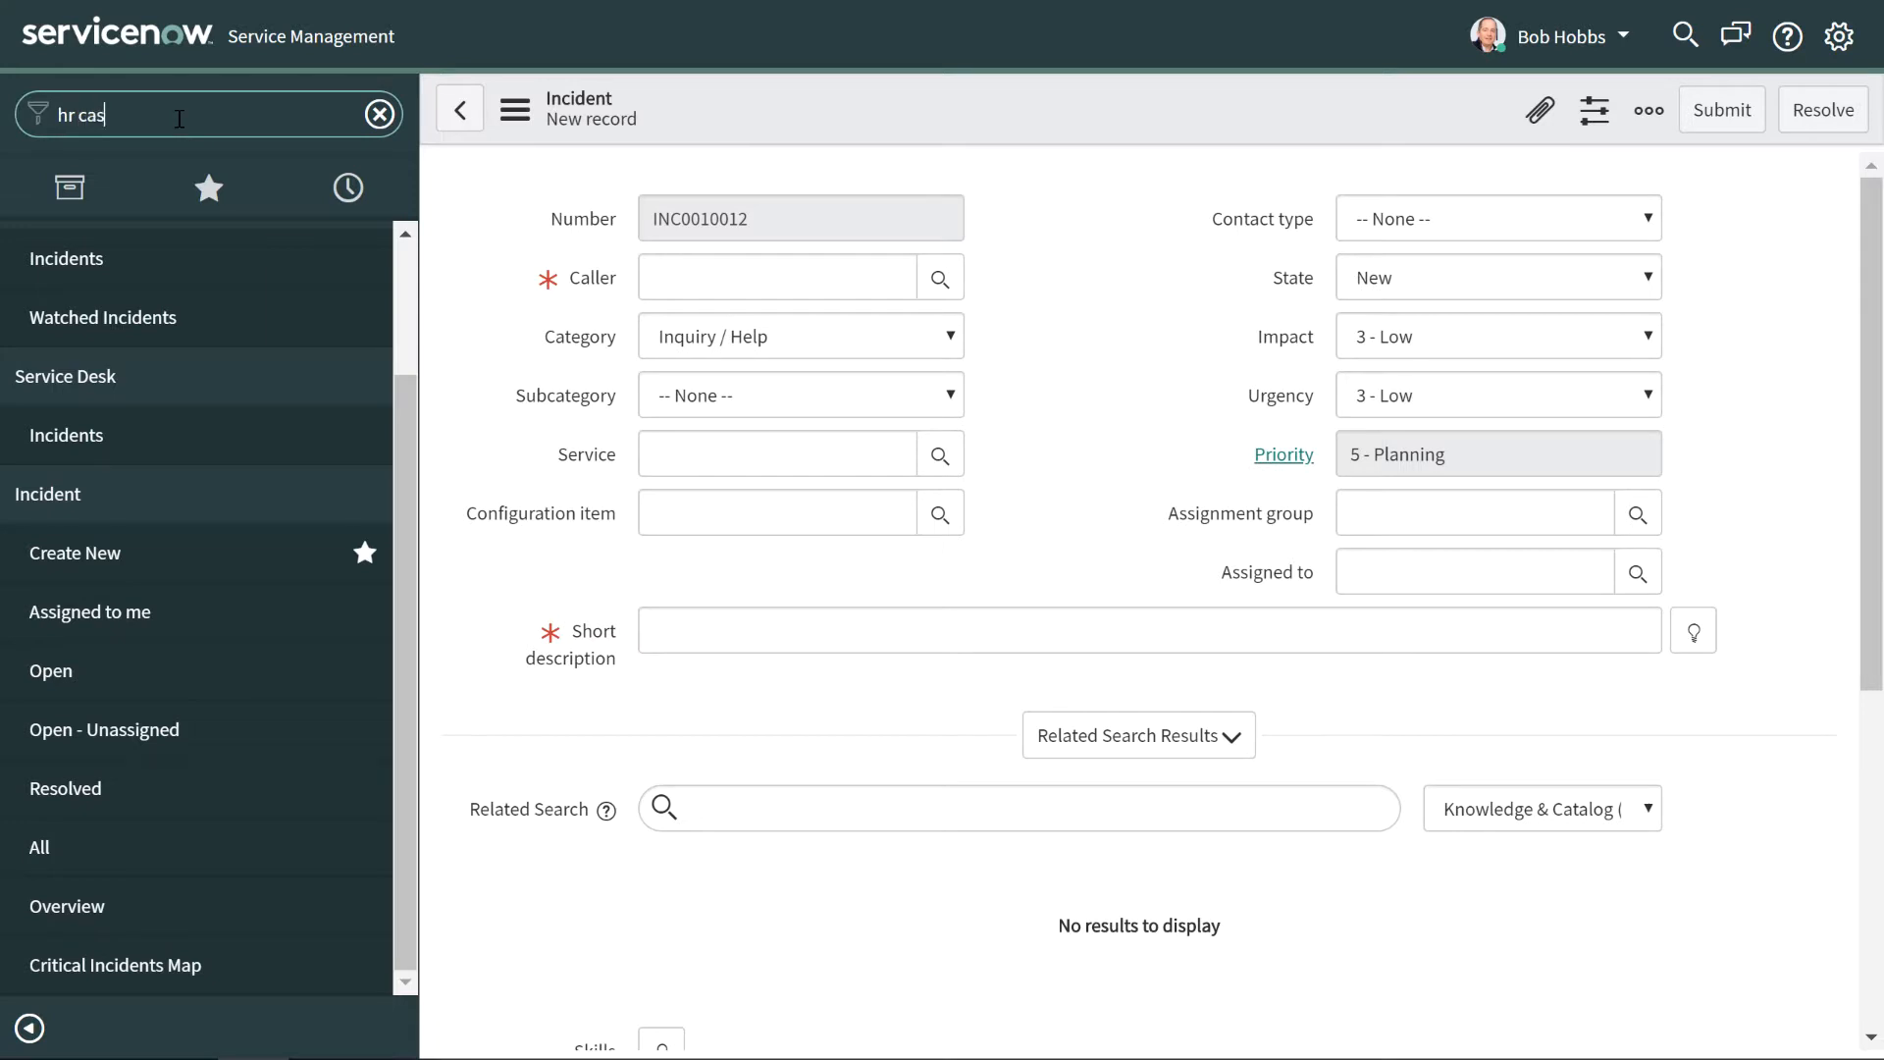
type("e")
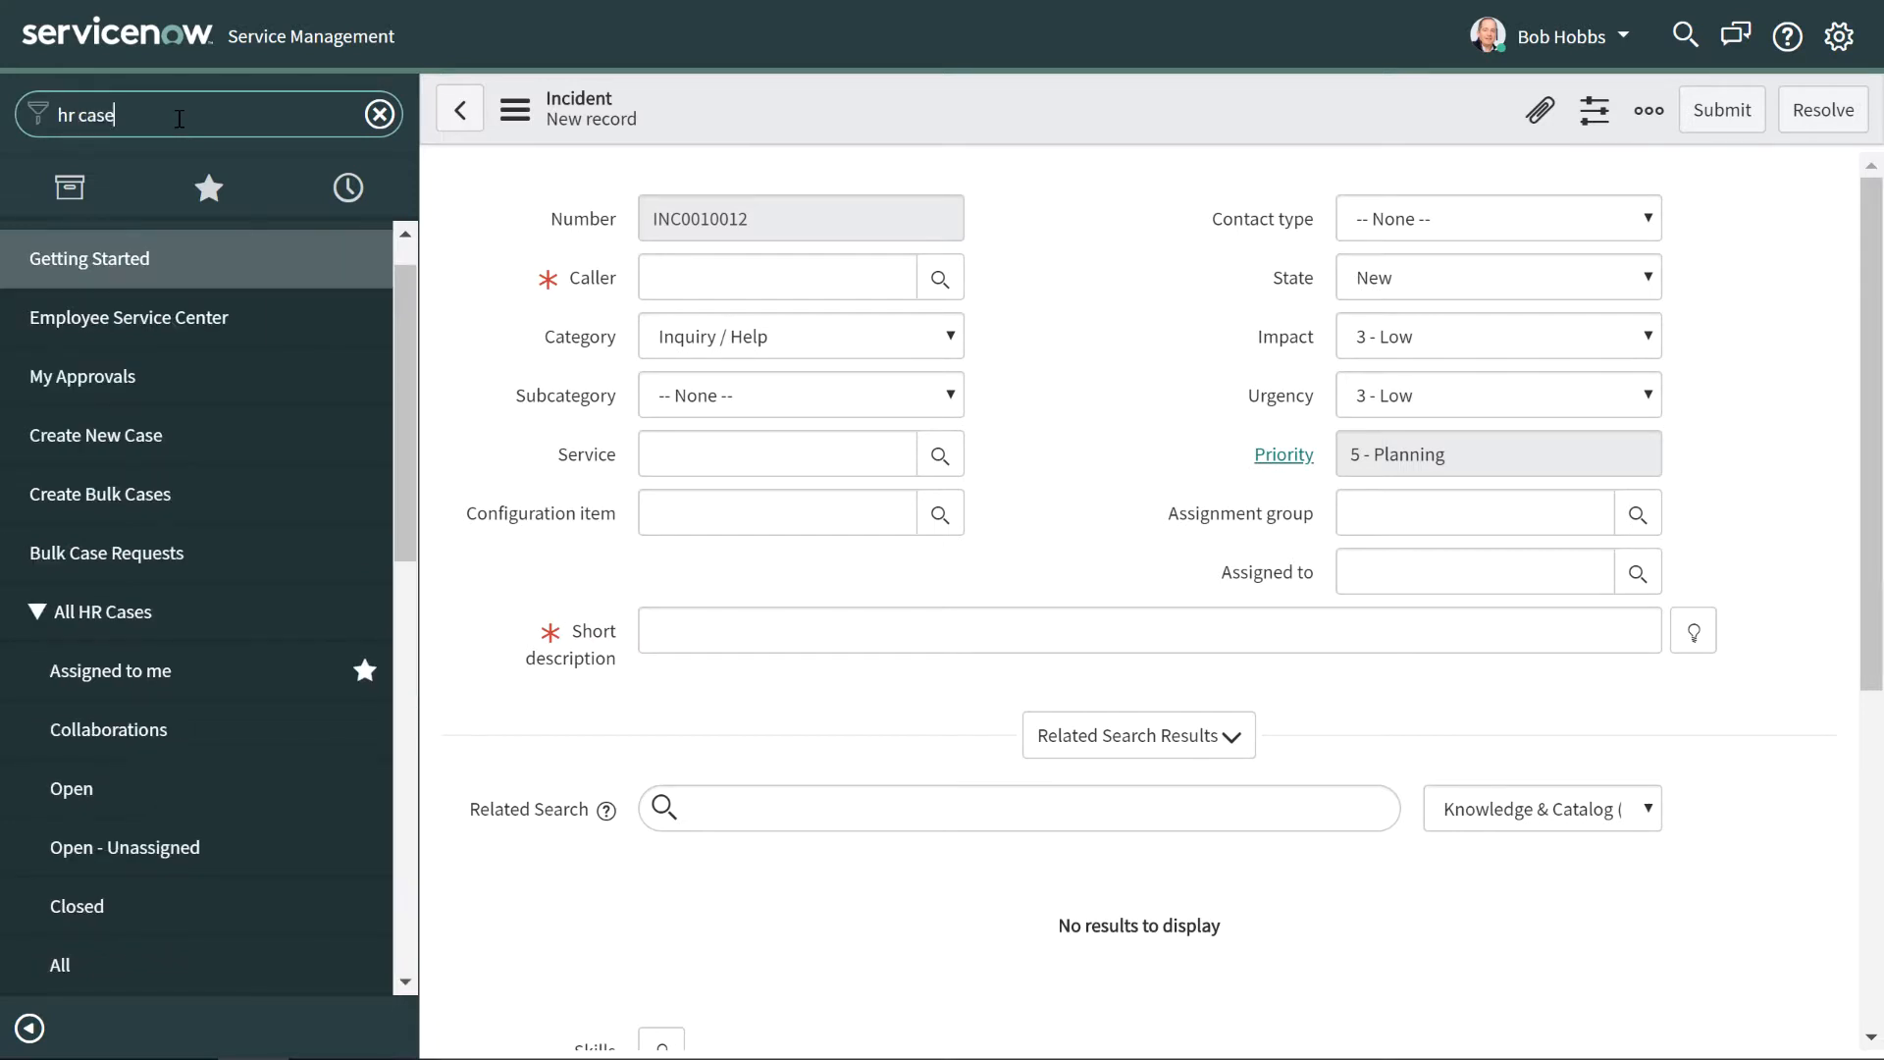
left_click(110, 435)
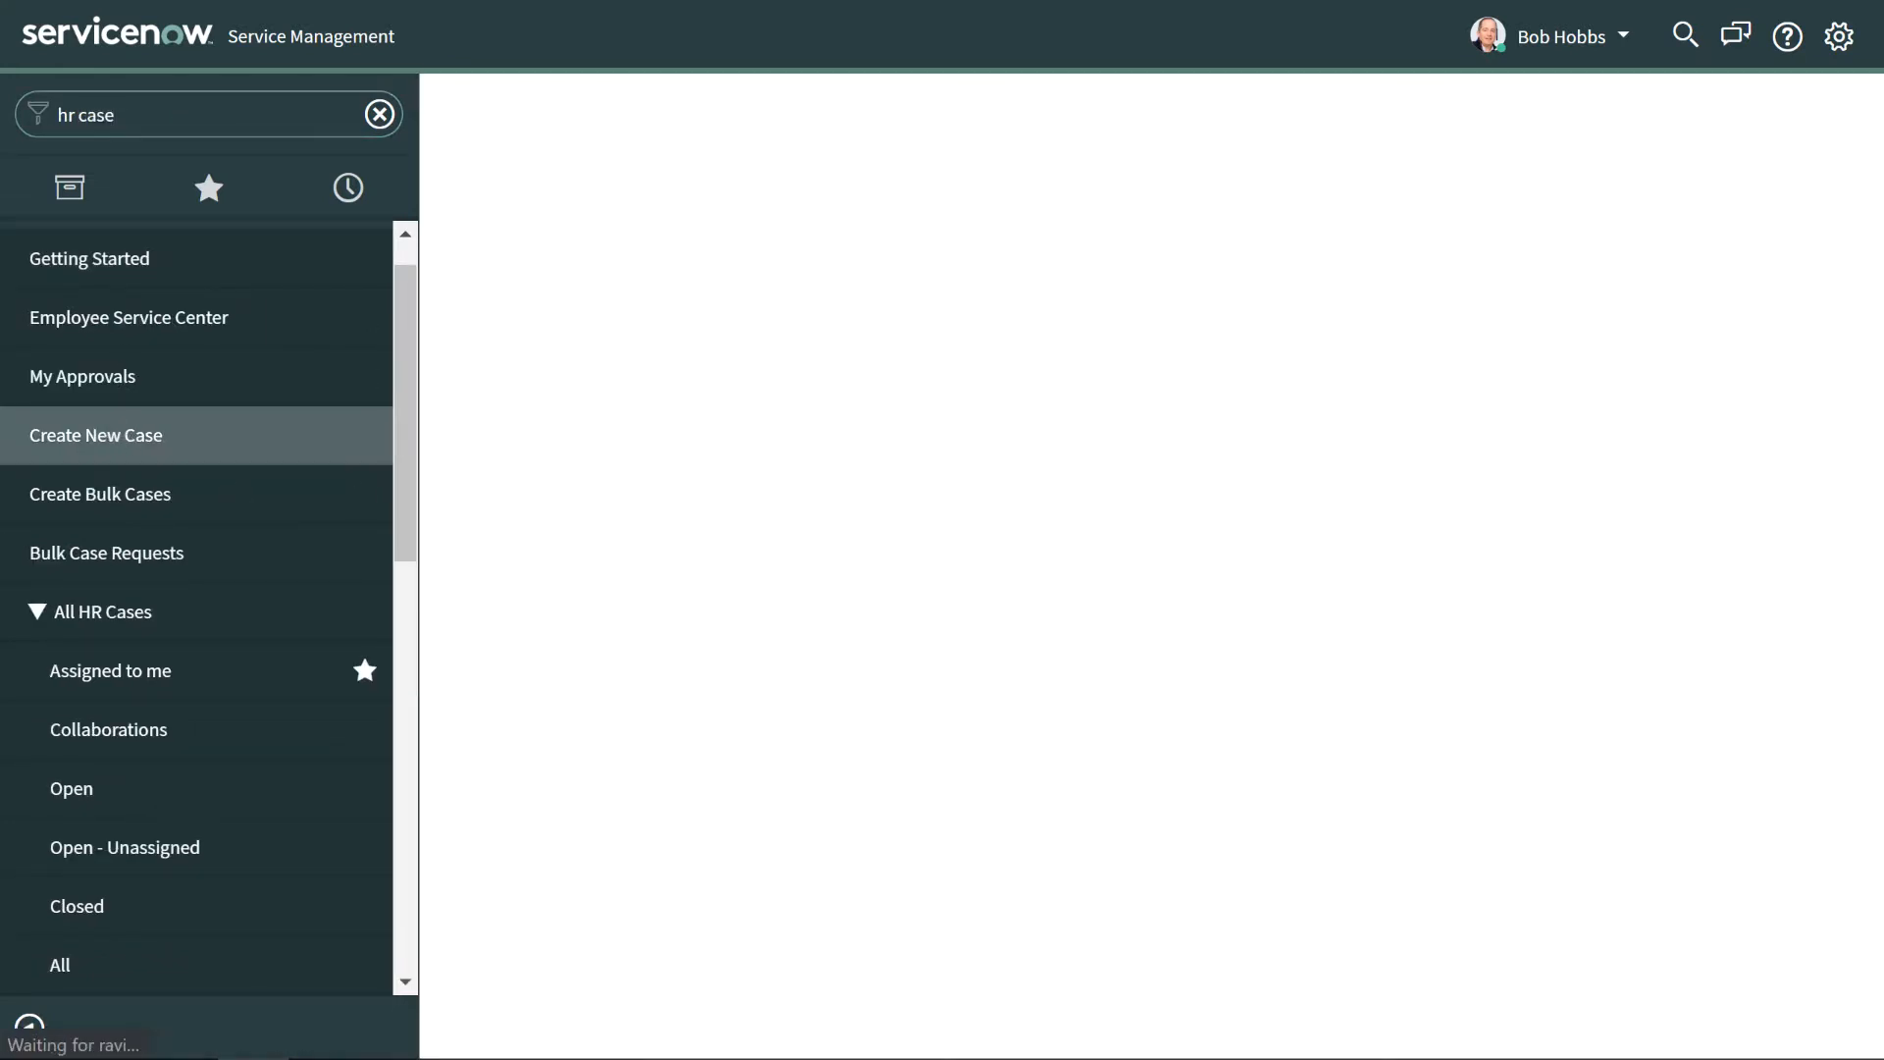
left_click(1090, 247)
type("bob")
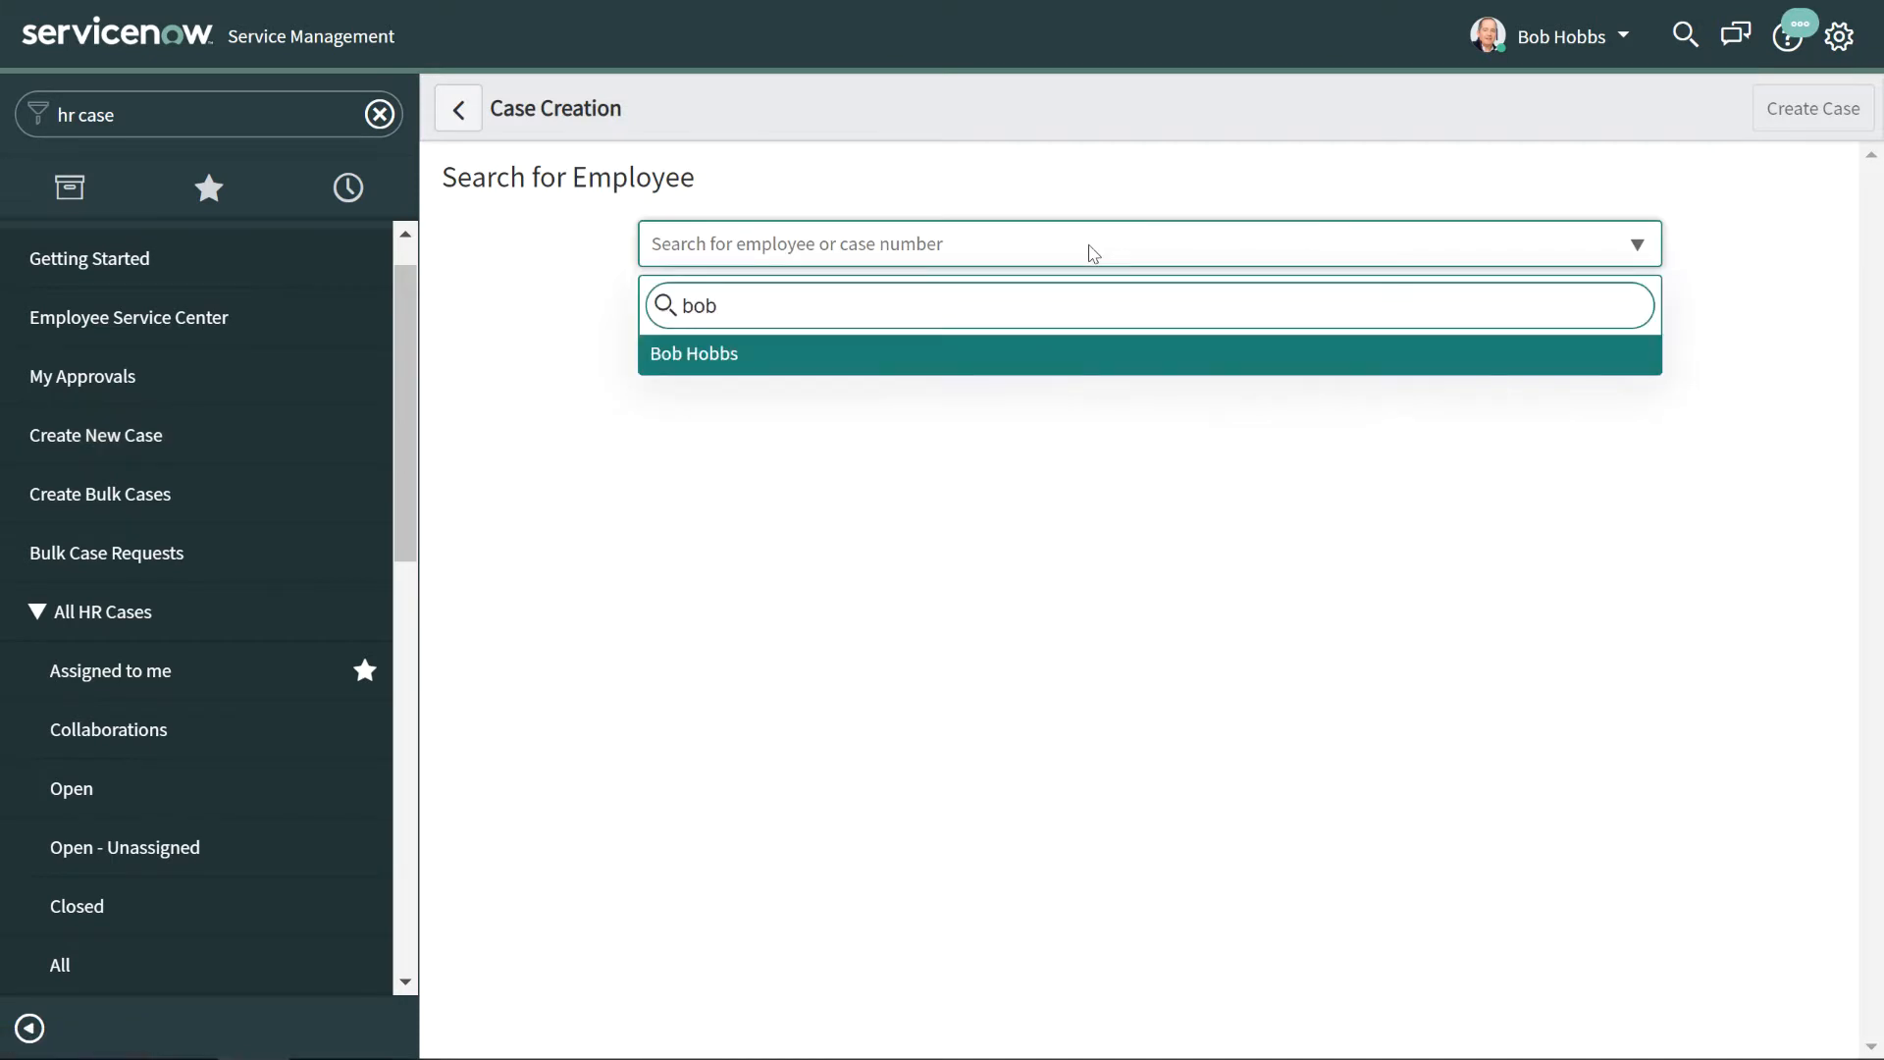
left_click(1075, 356)
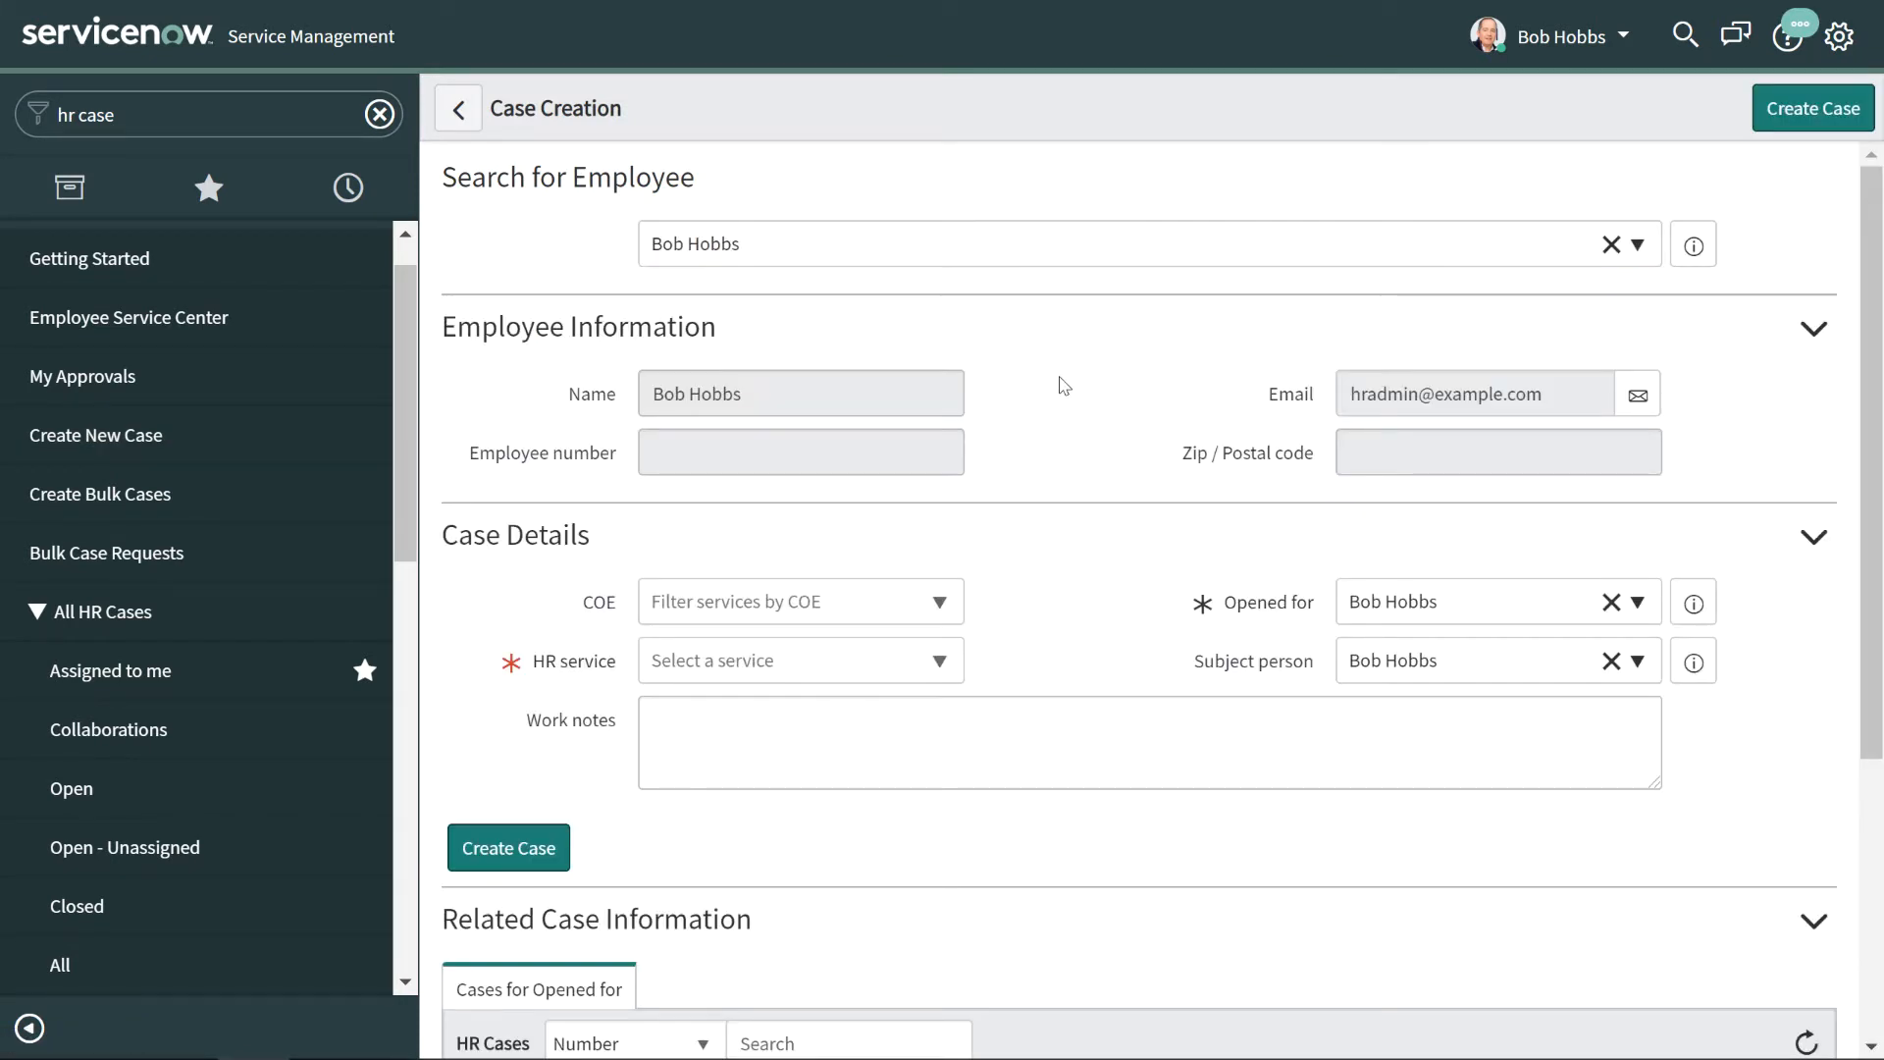
- Find "change" in the navigator and open a new change request of type Normal, discarding the unsaved HR case
left_click(172, 116)
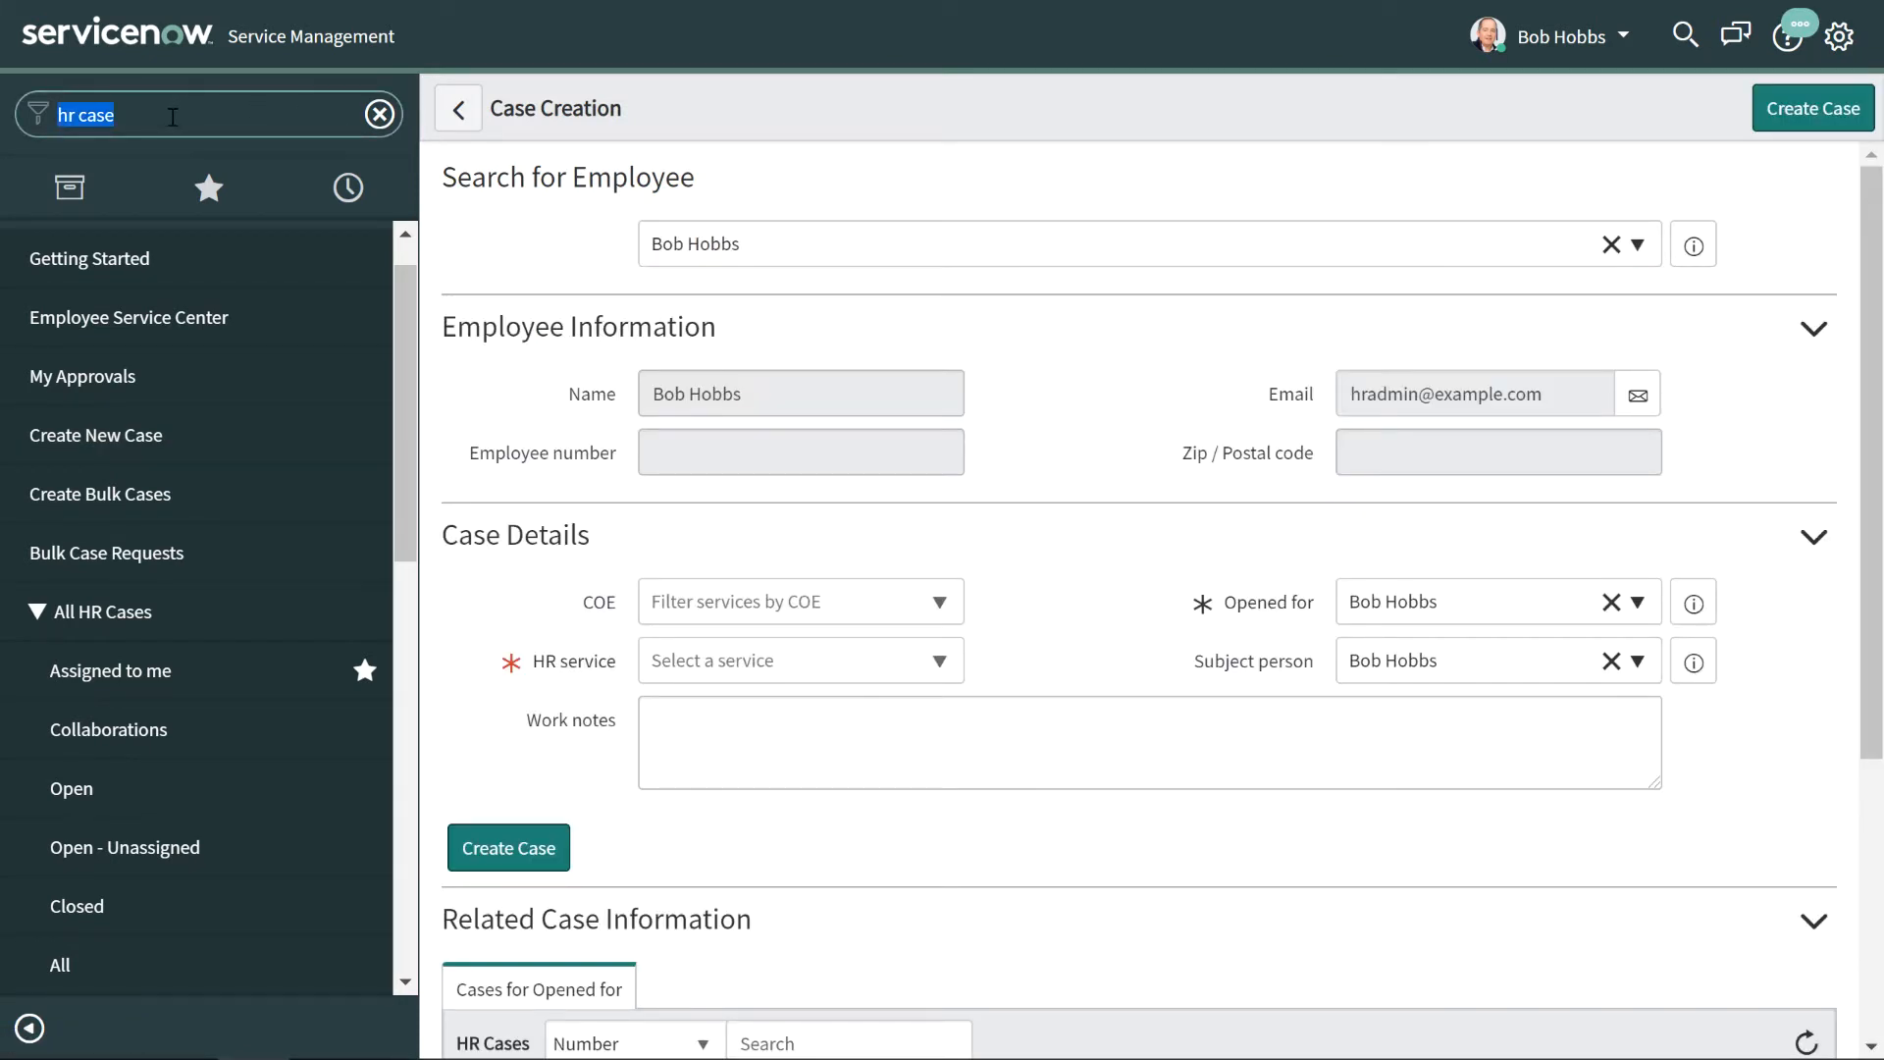
type("change")
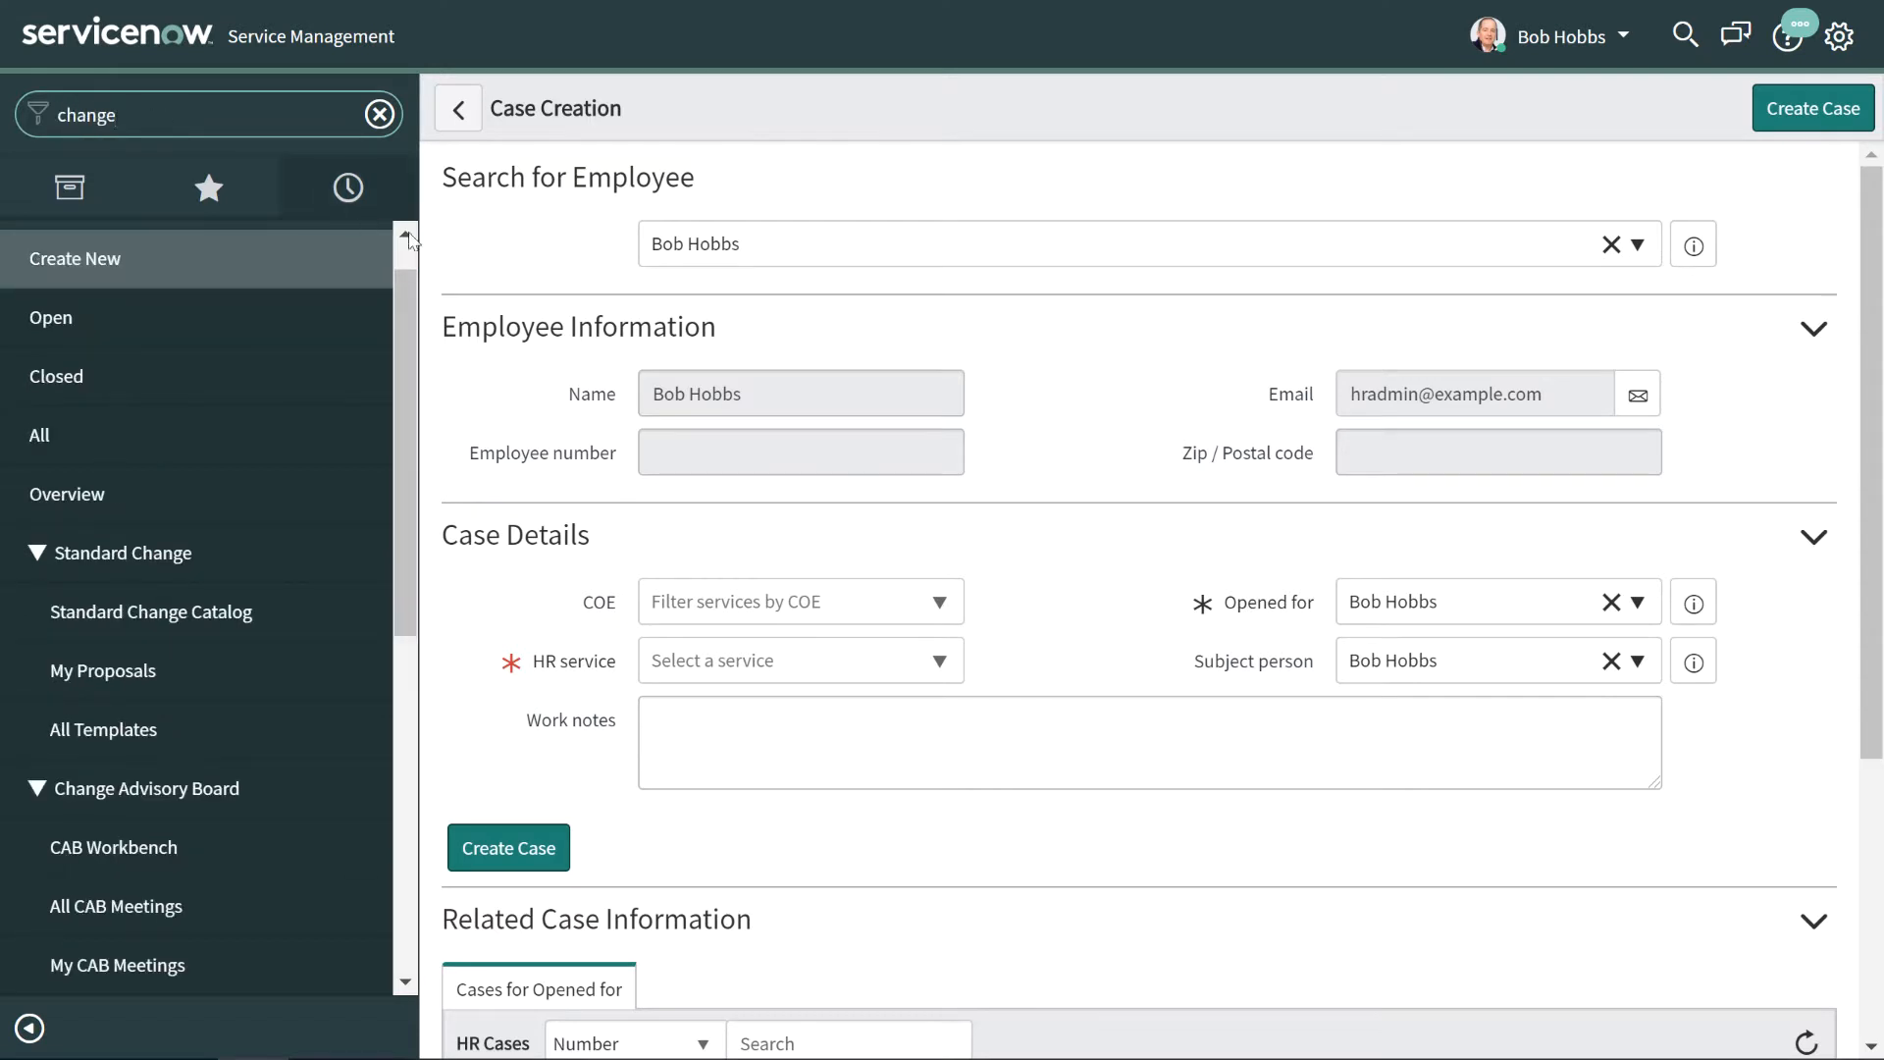
scroll(404, 262, "up", 1)
left_click(39, 307)
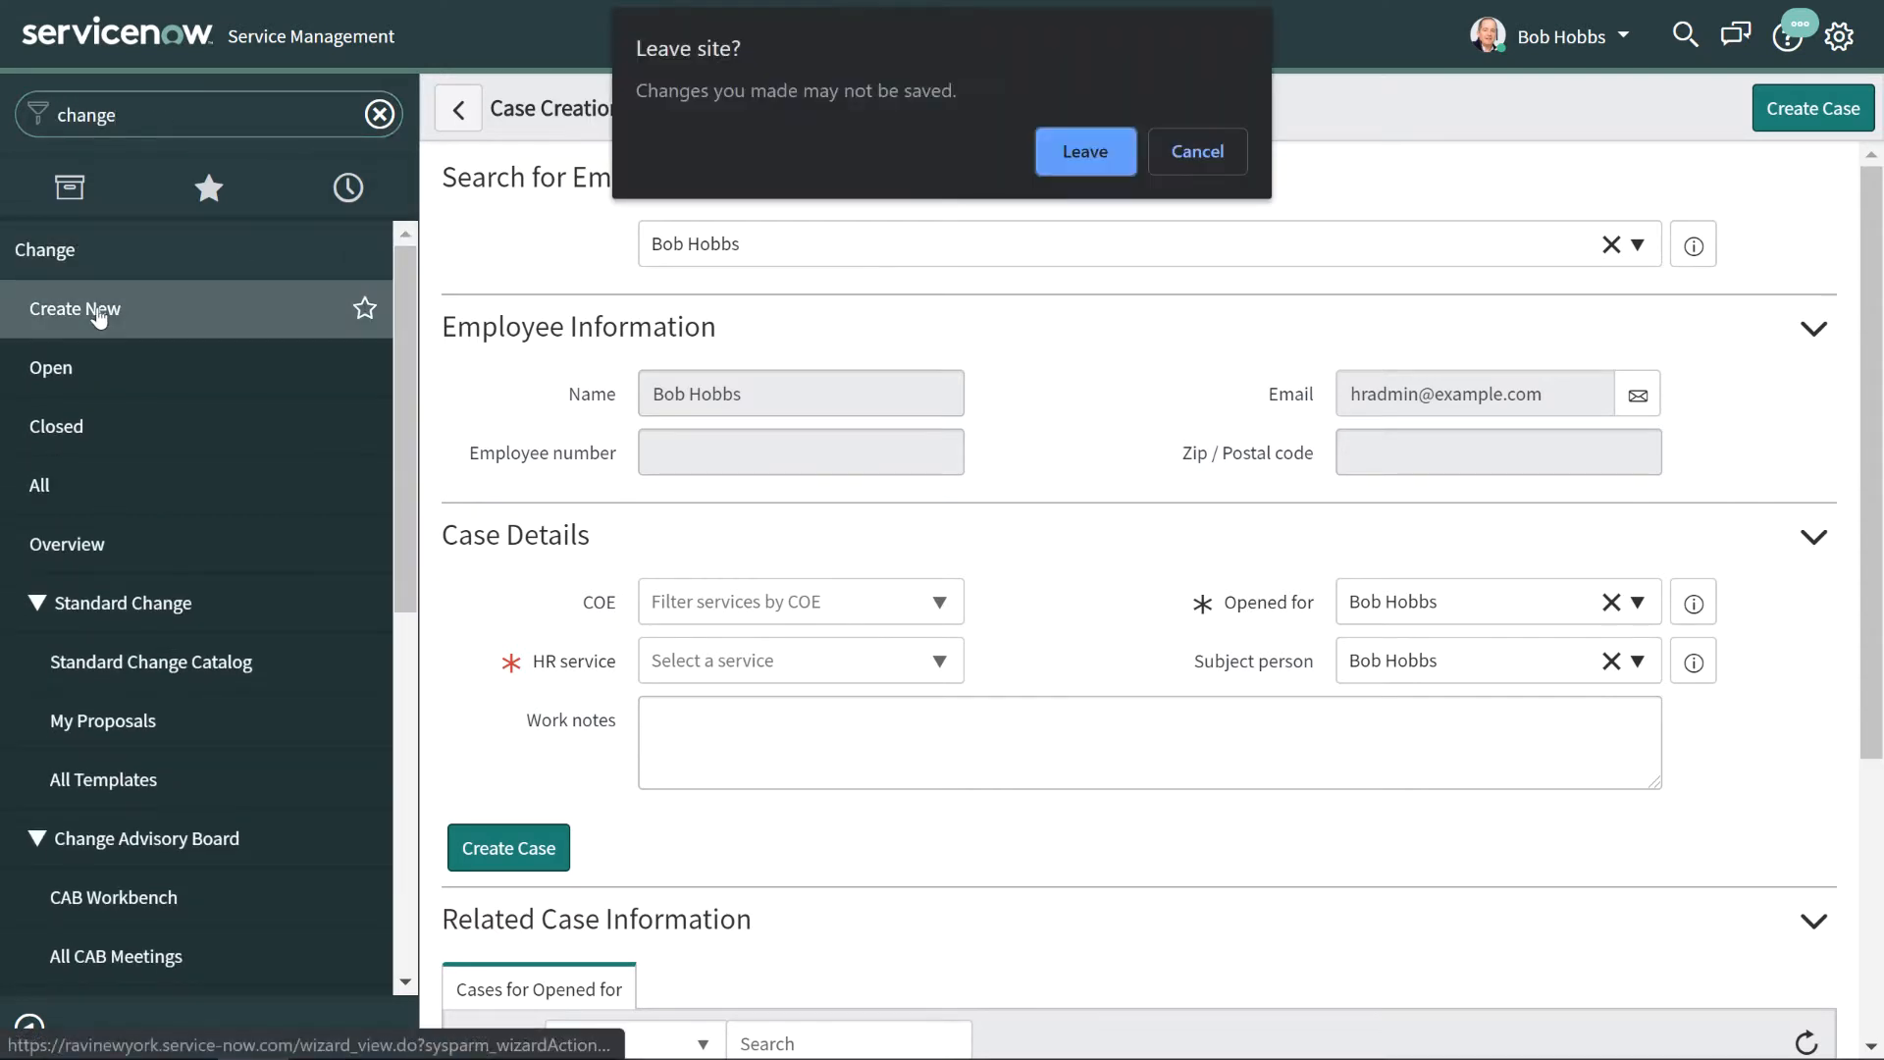
left_click(1080, 149)
left_click(1060, 225)
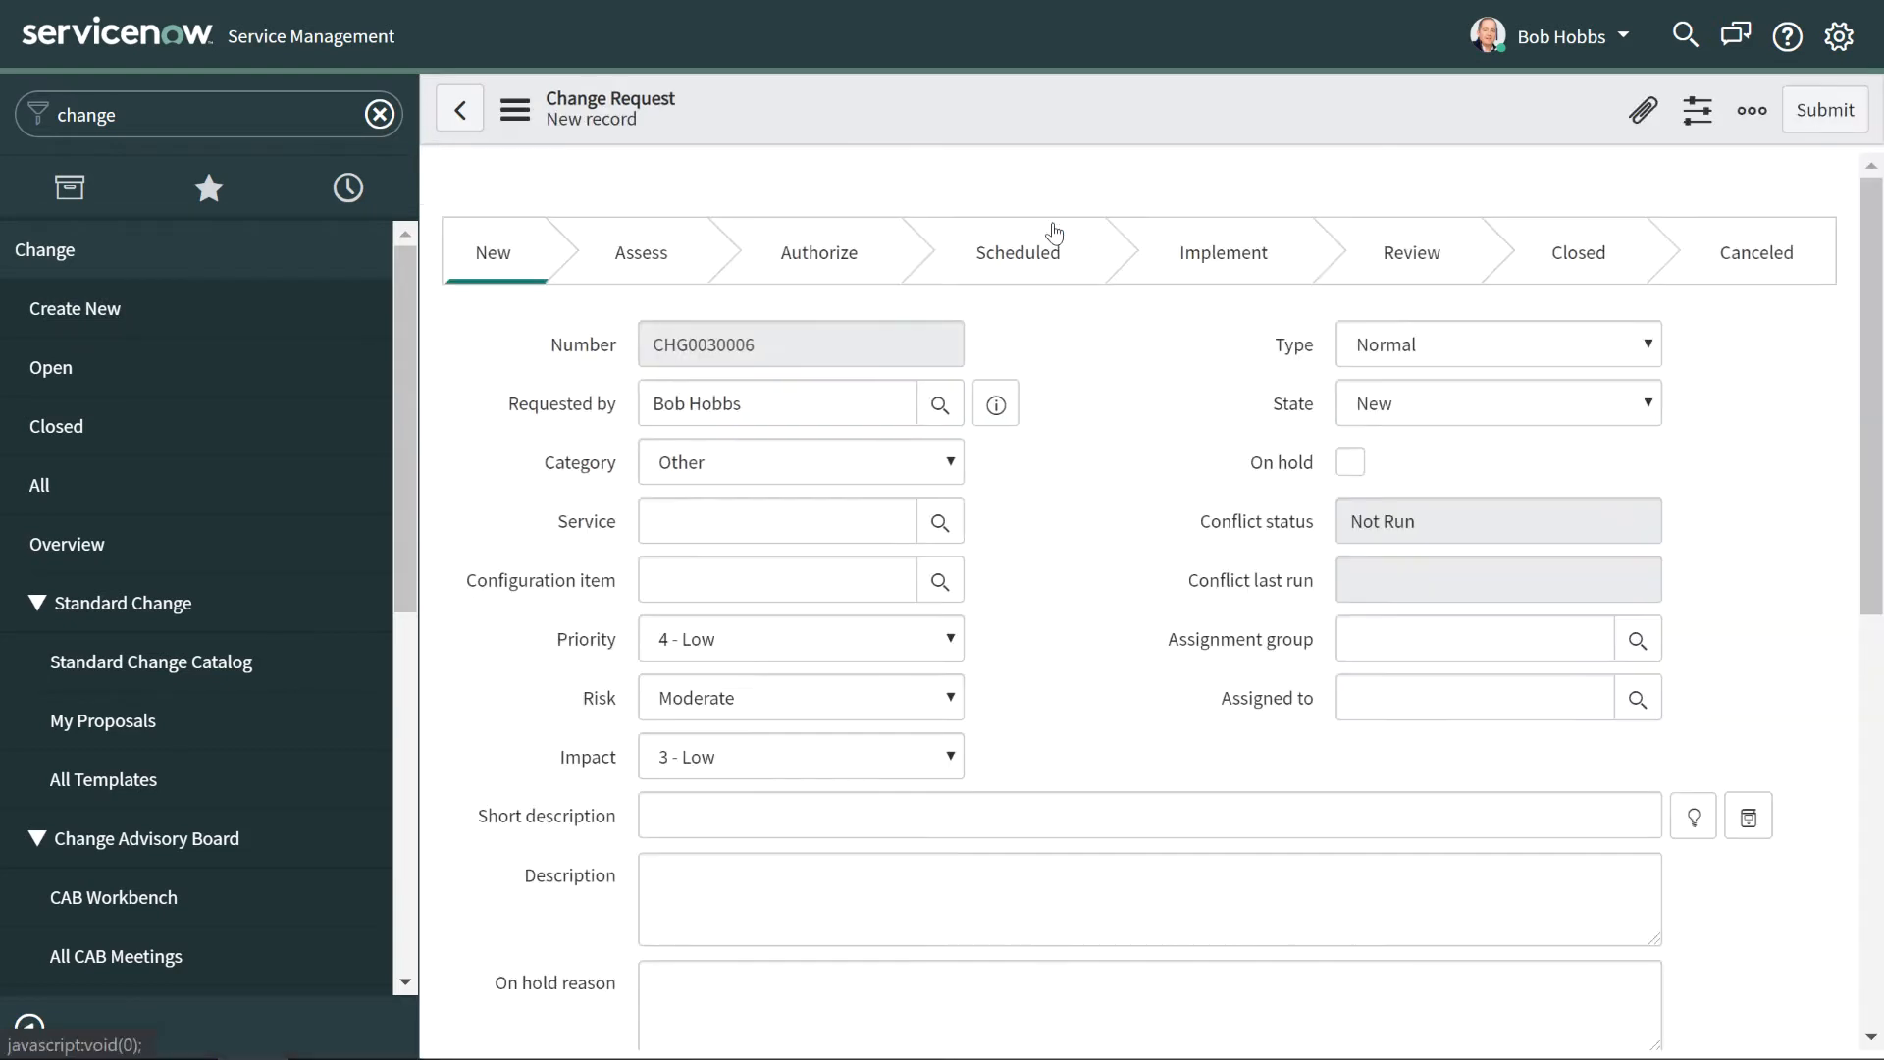
left_click(1068, 407)
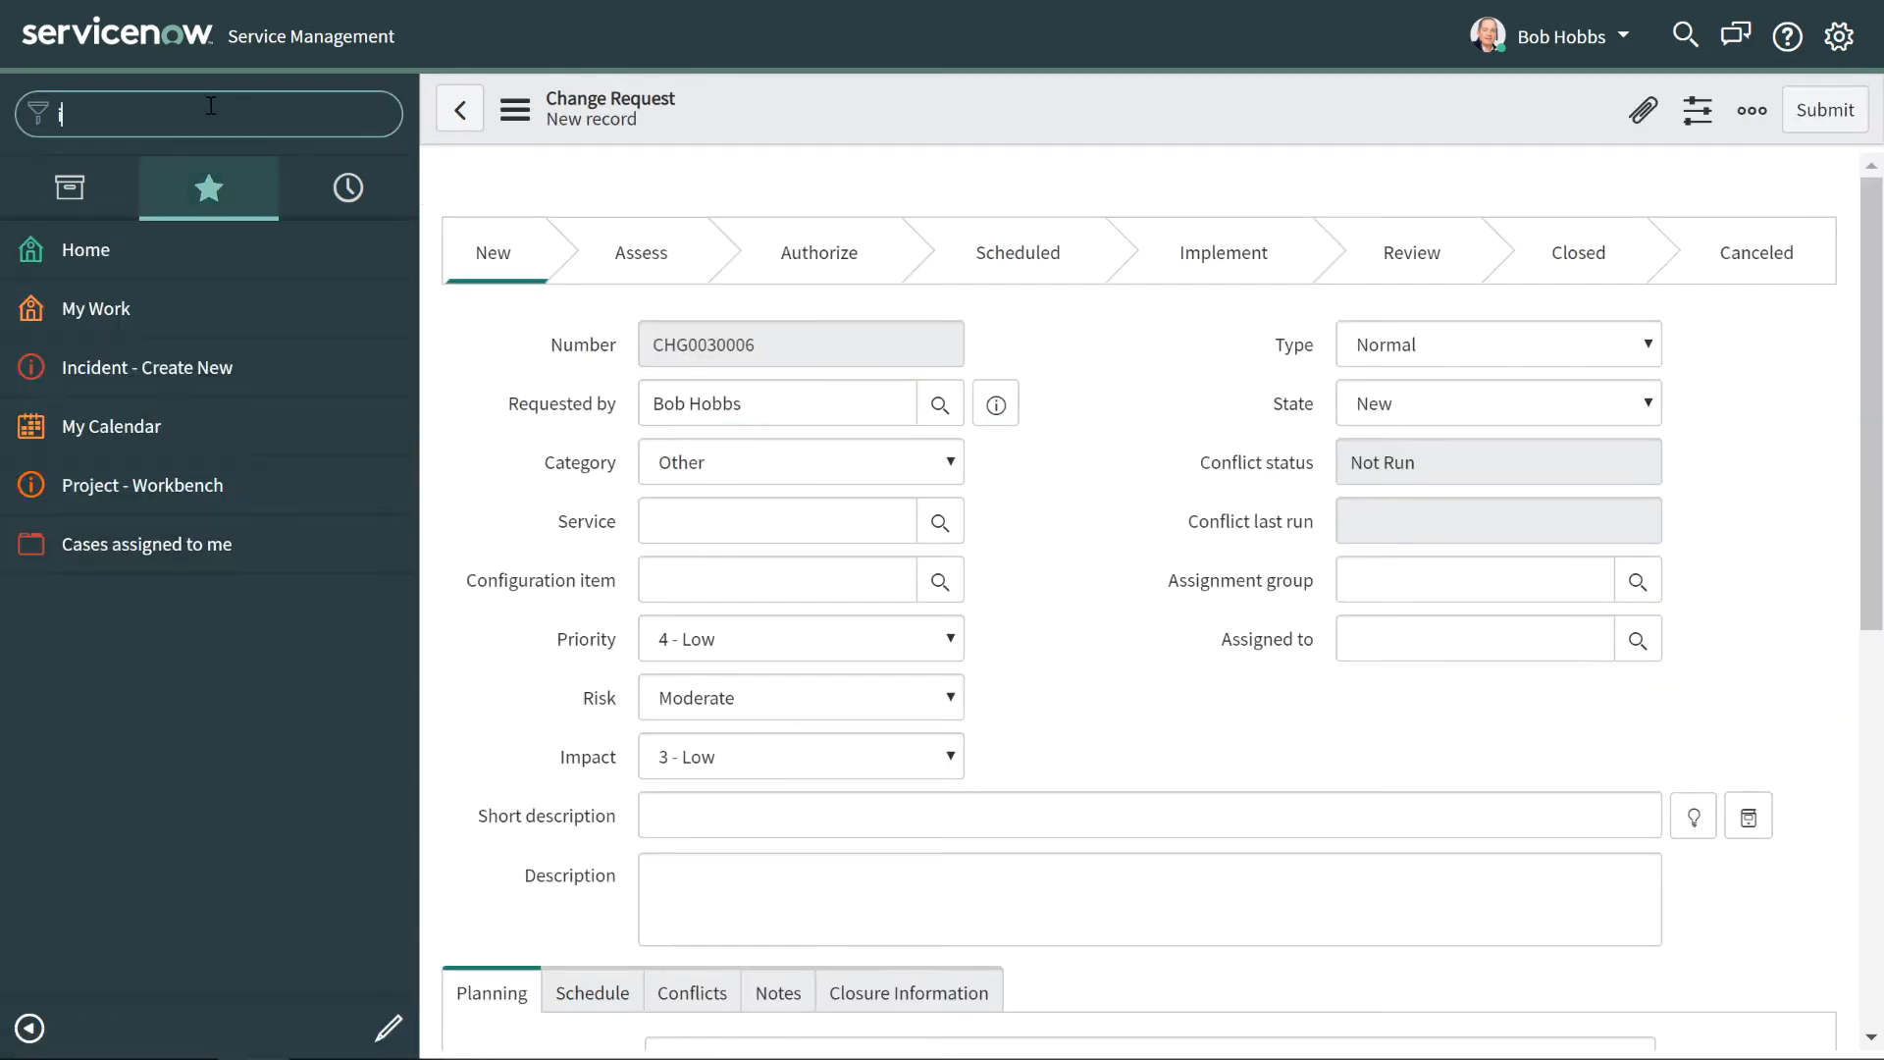
- Filter the navigator for "incident", open the favorite for creating a new incident and view the form's context options
type("incident")
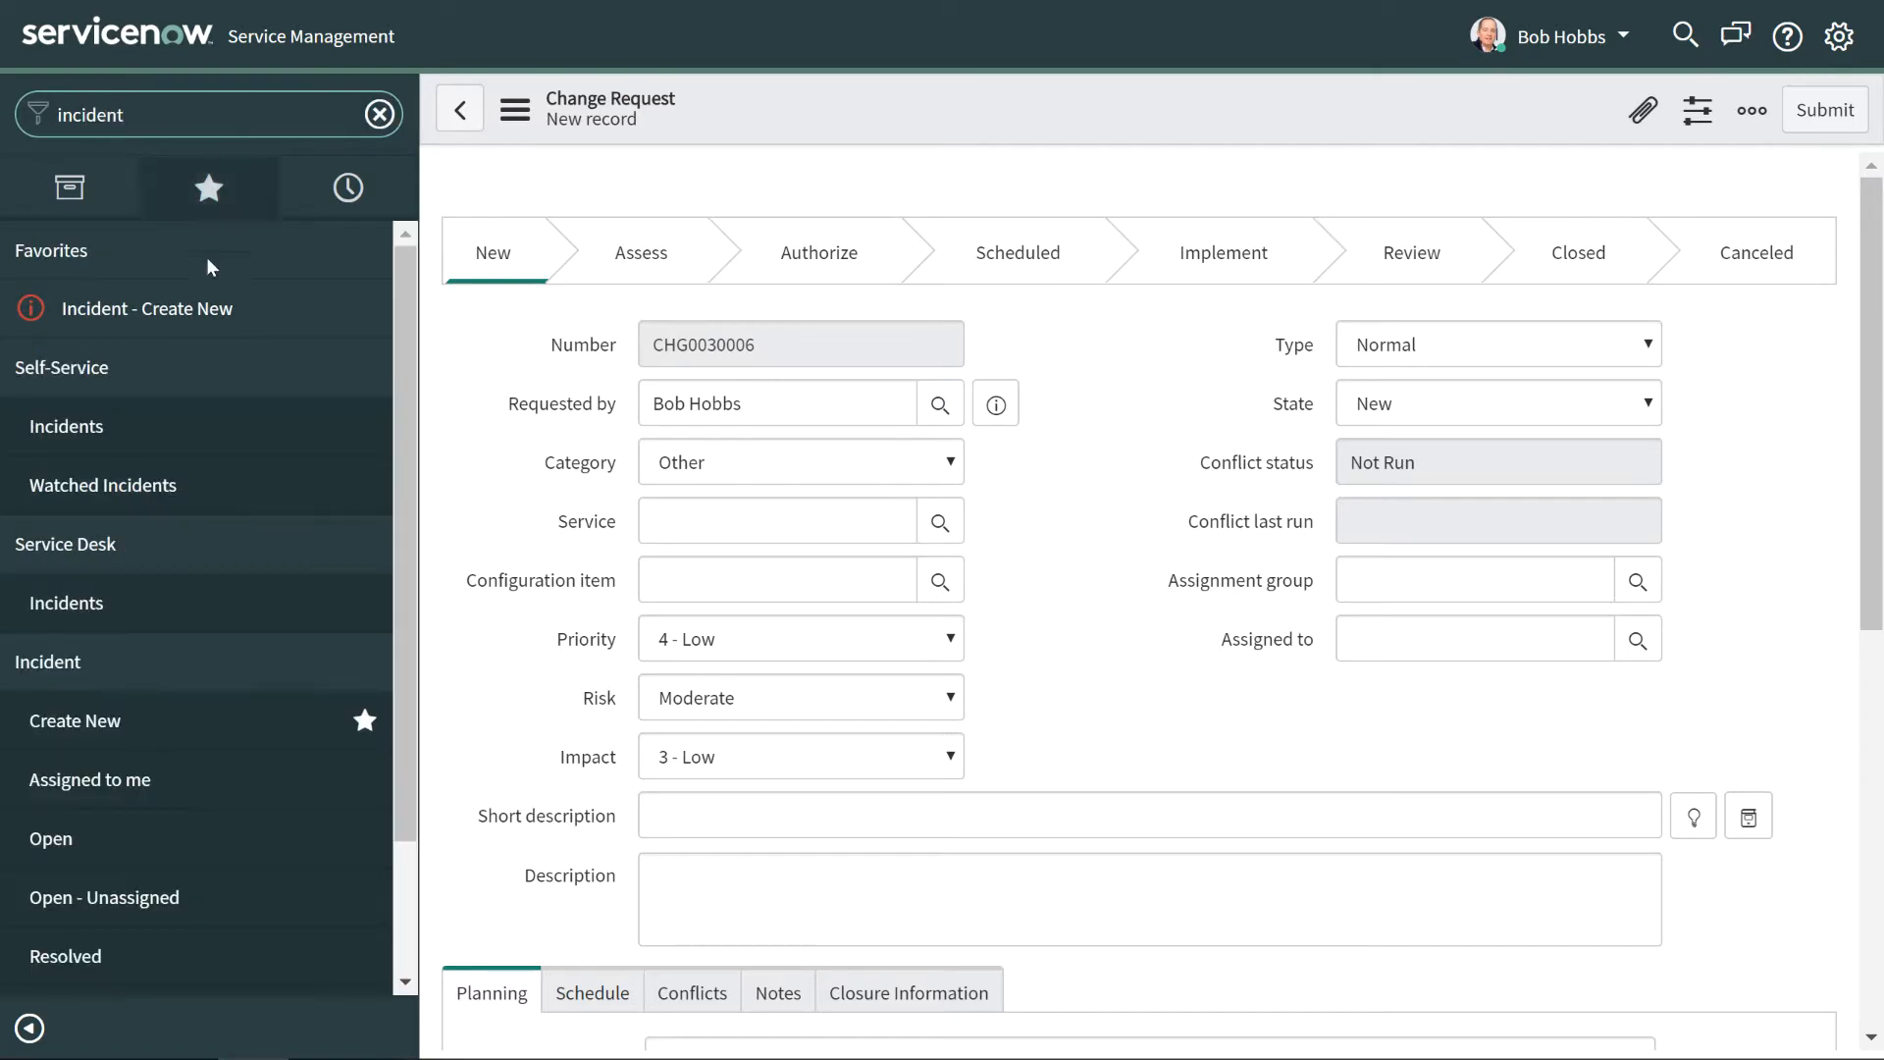
left_click(147, 308)
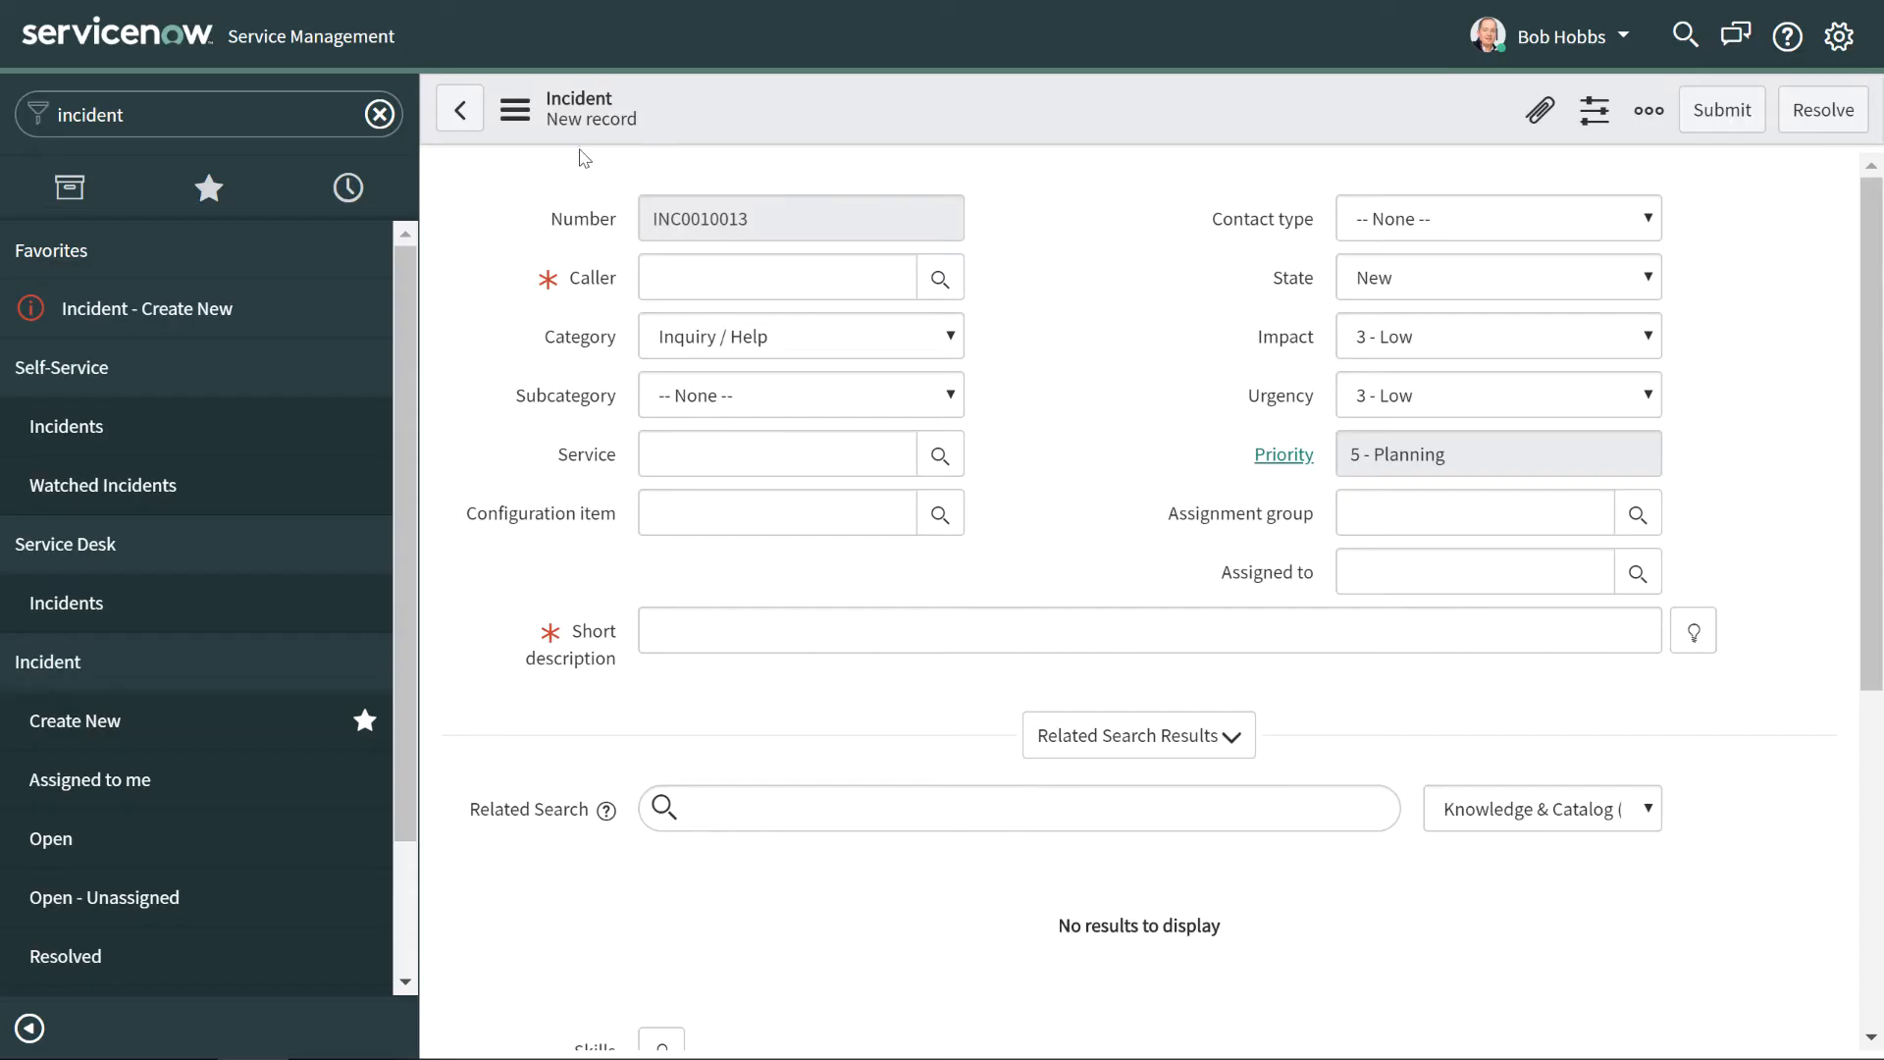
left_click(518, 111)
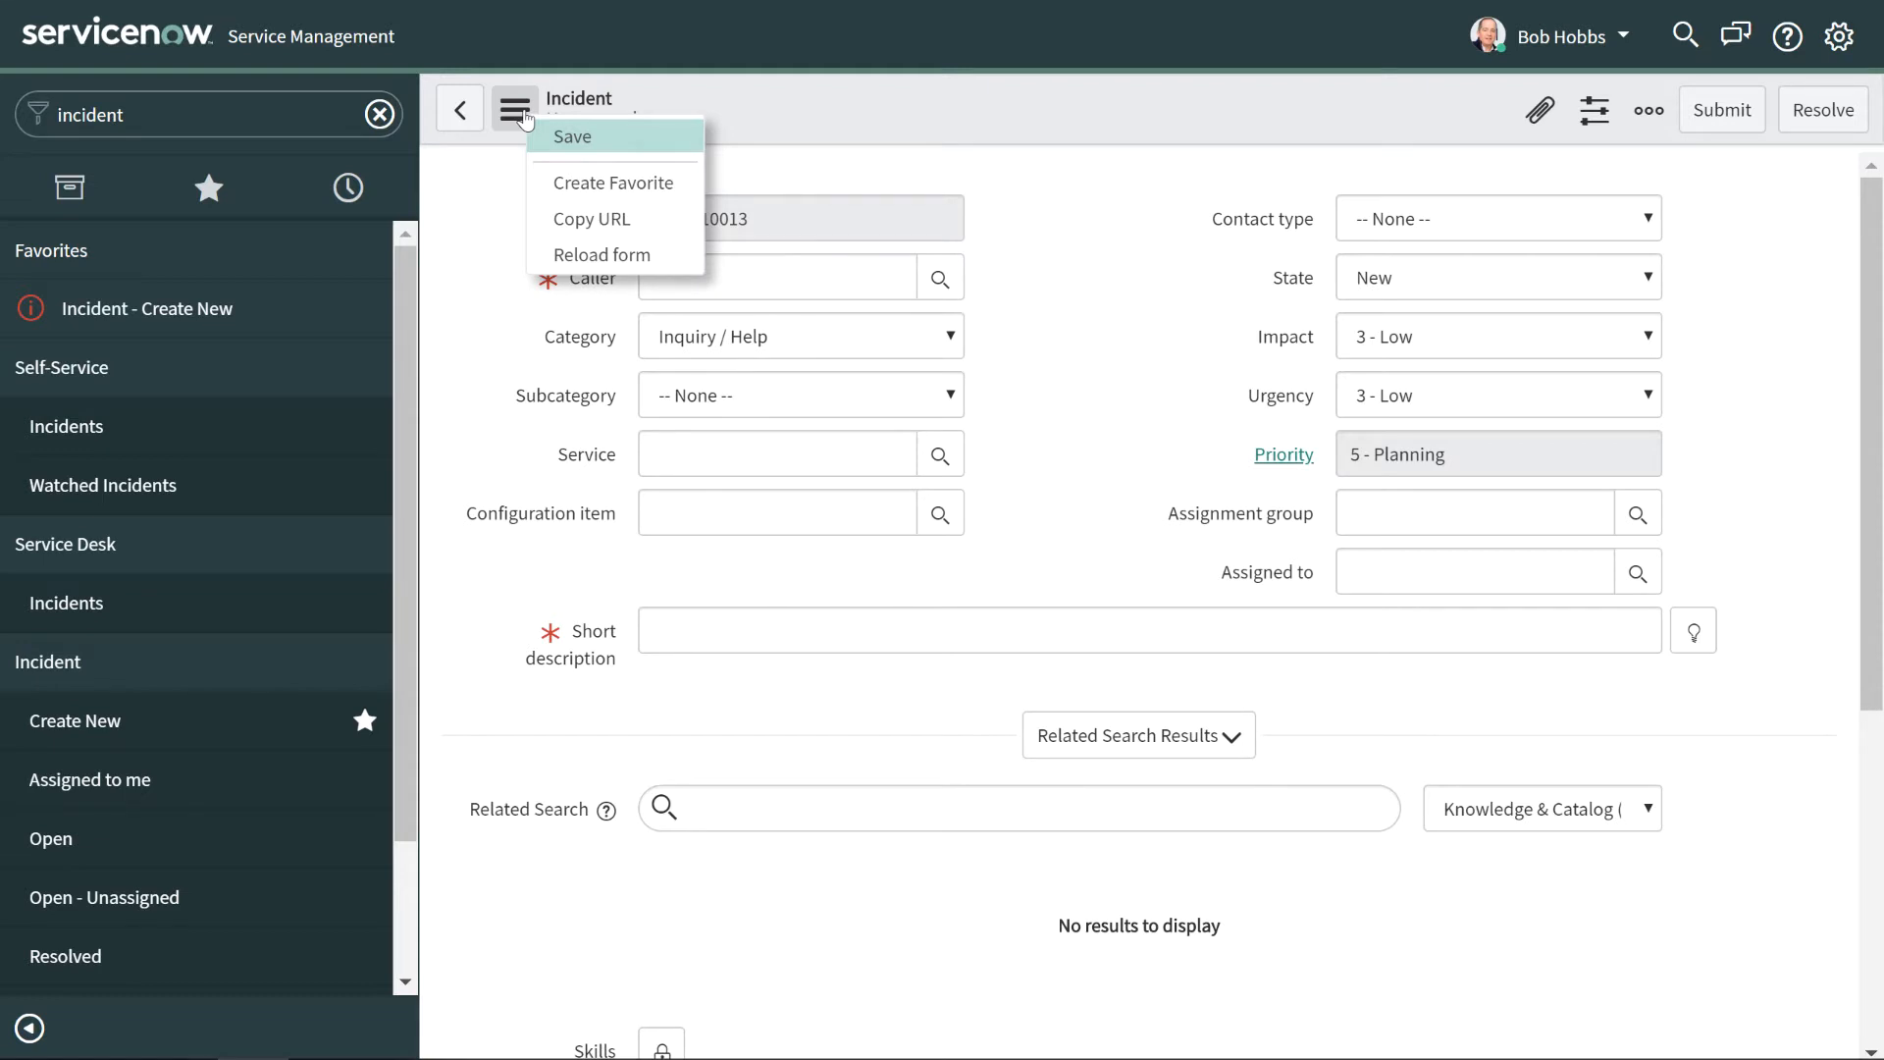
left_click(883, 118)
right_click(883, 117)
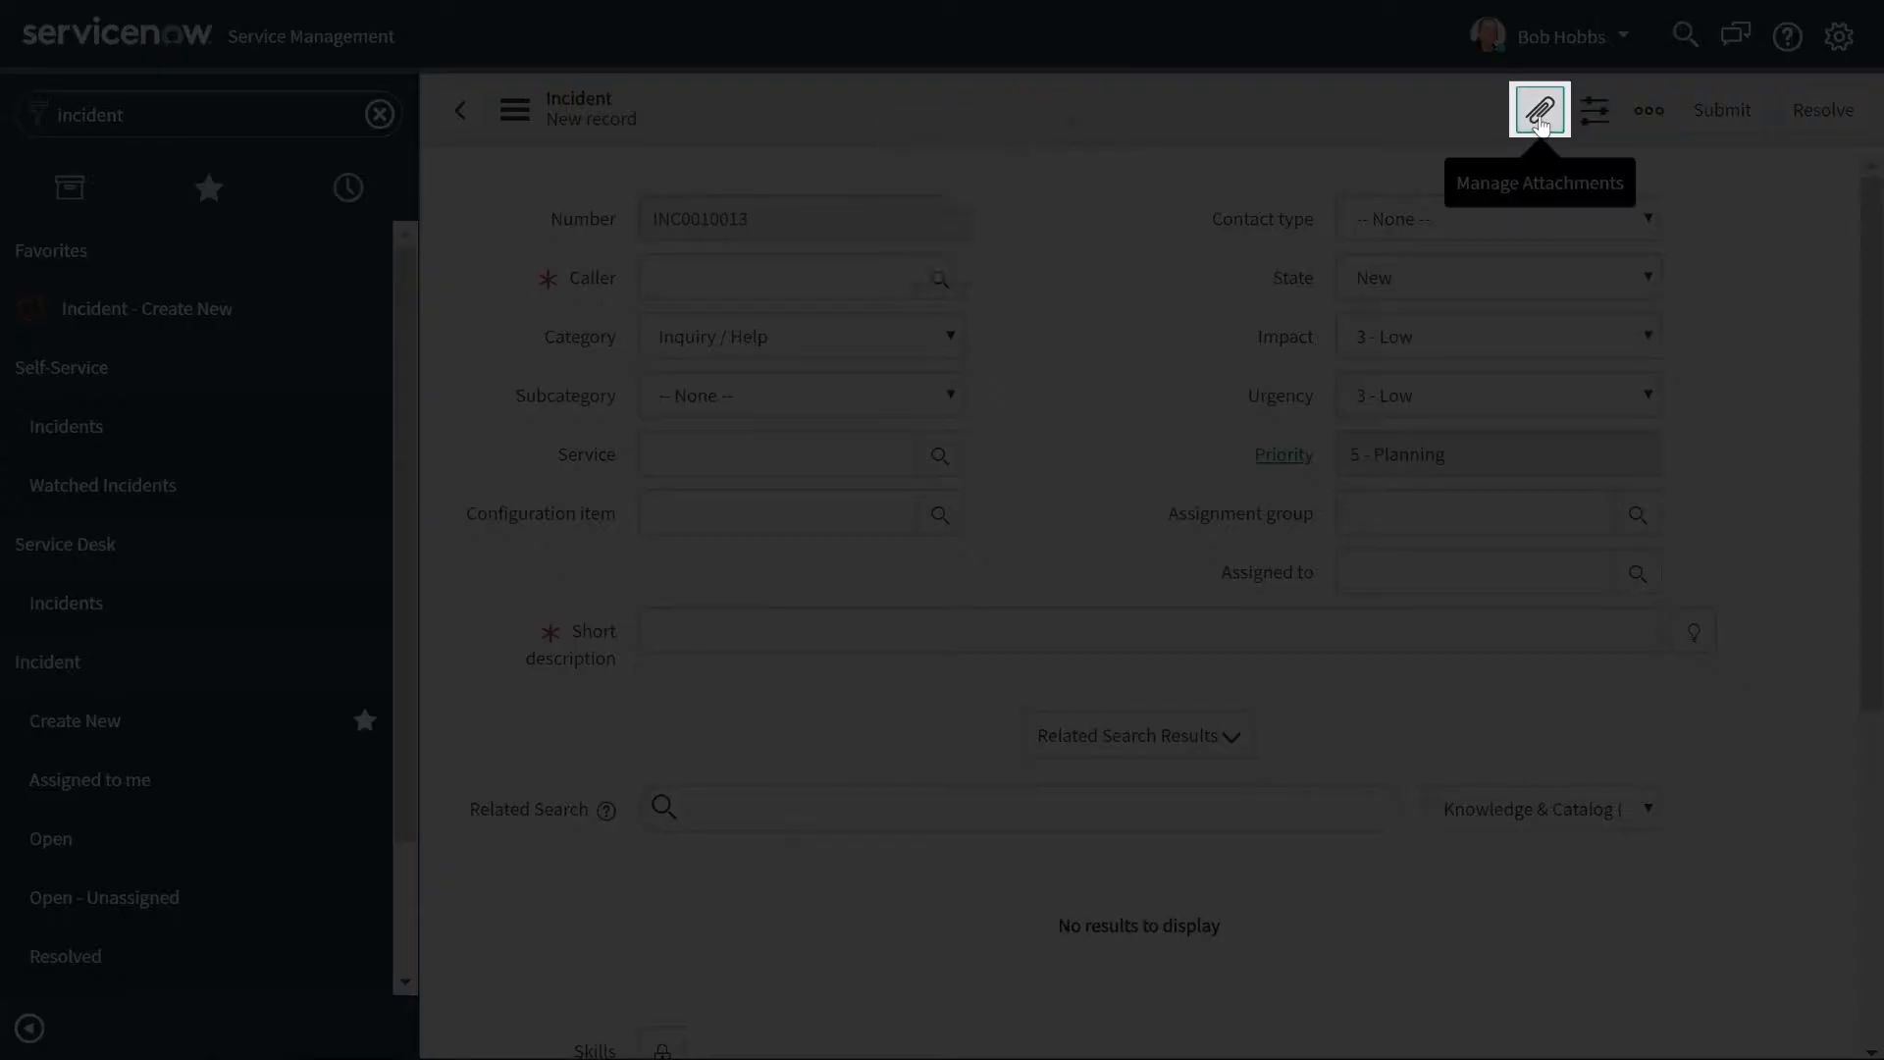
- Attach the file incident.txt to the new incident and close the attachments dialog
left_click(1541, 116)
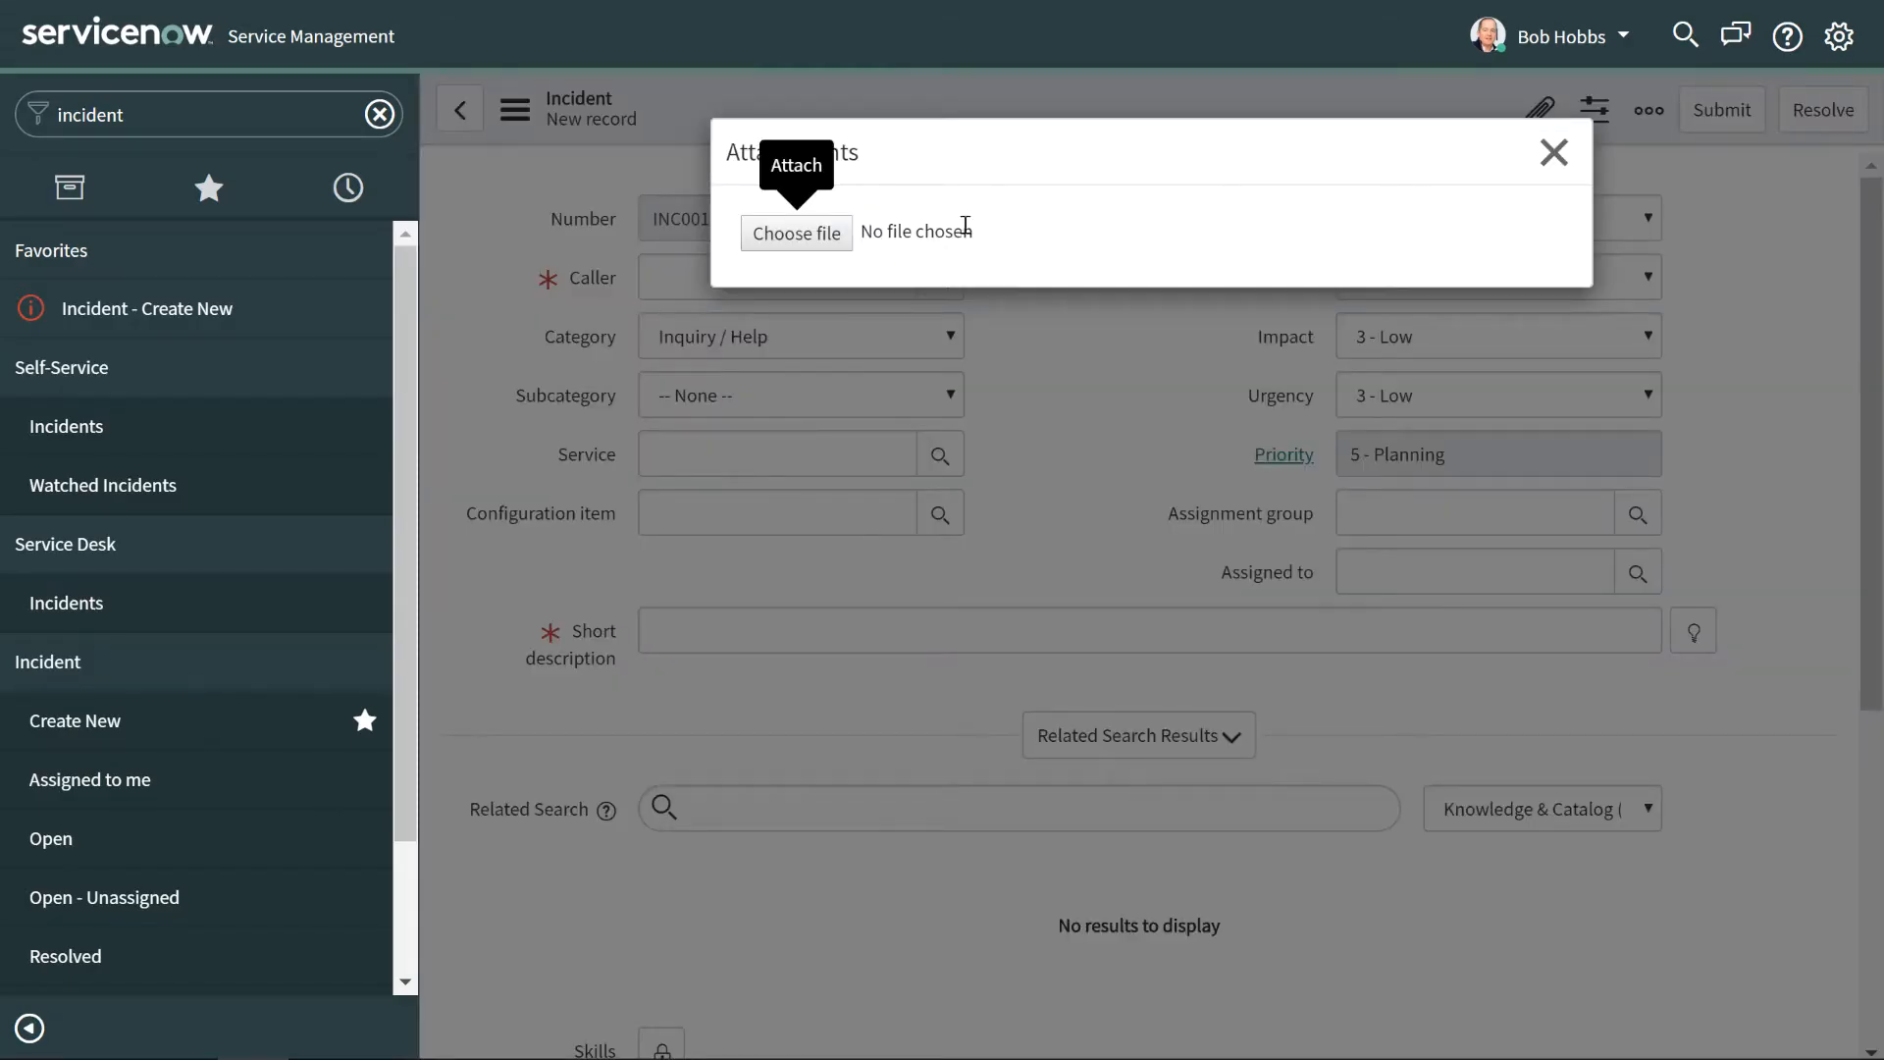
left_click(811, 235)
double_click(649, 275)
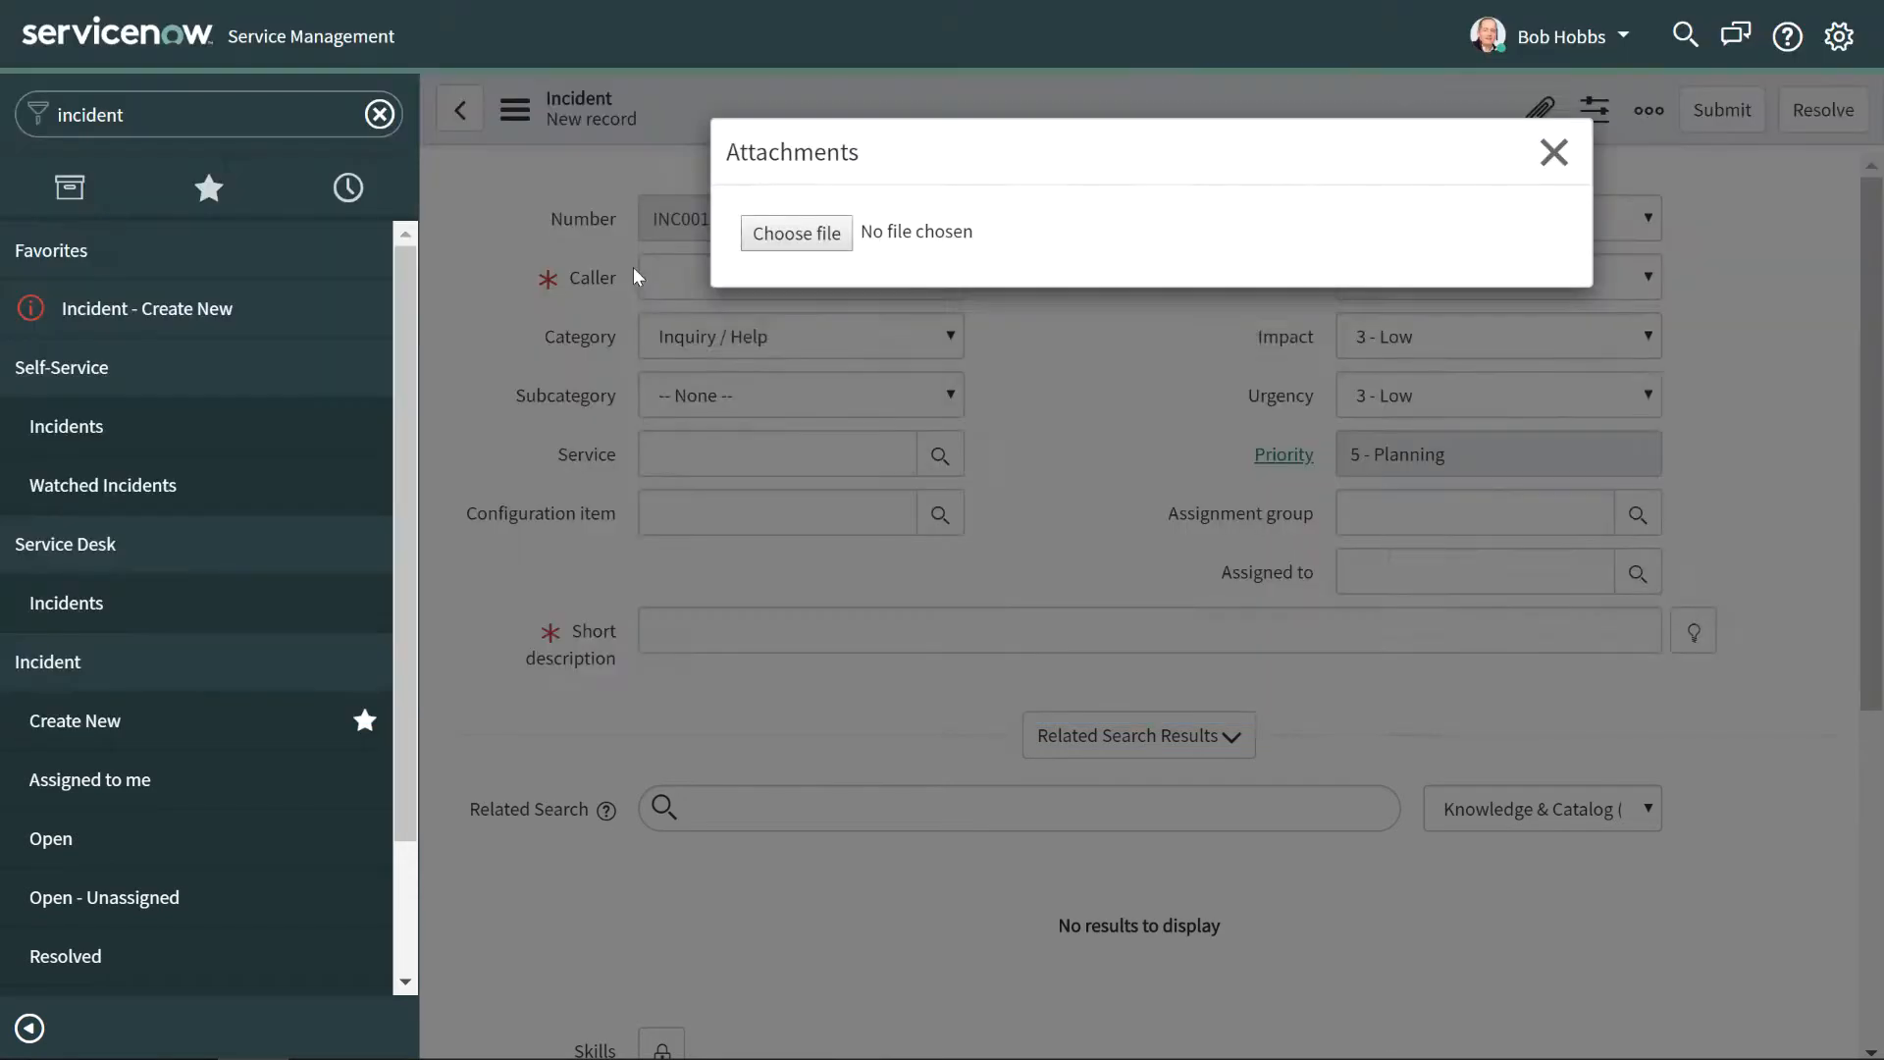
left_click(1554, 152)
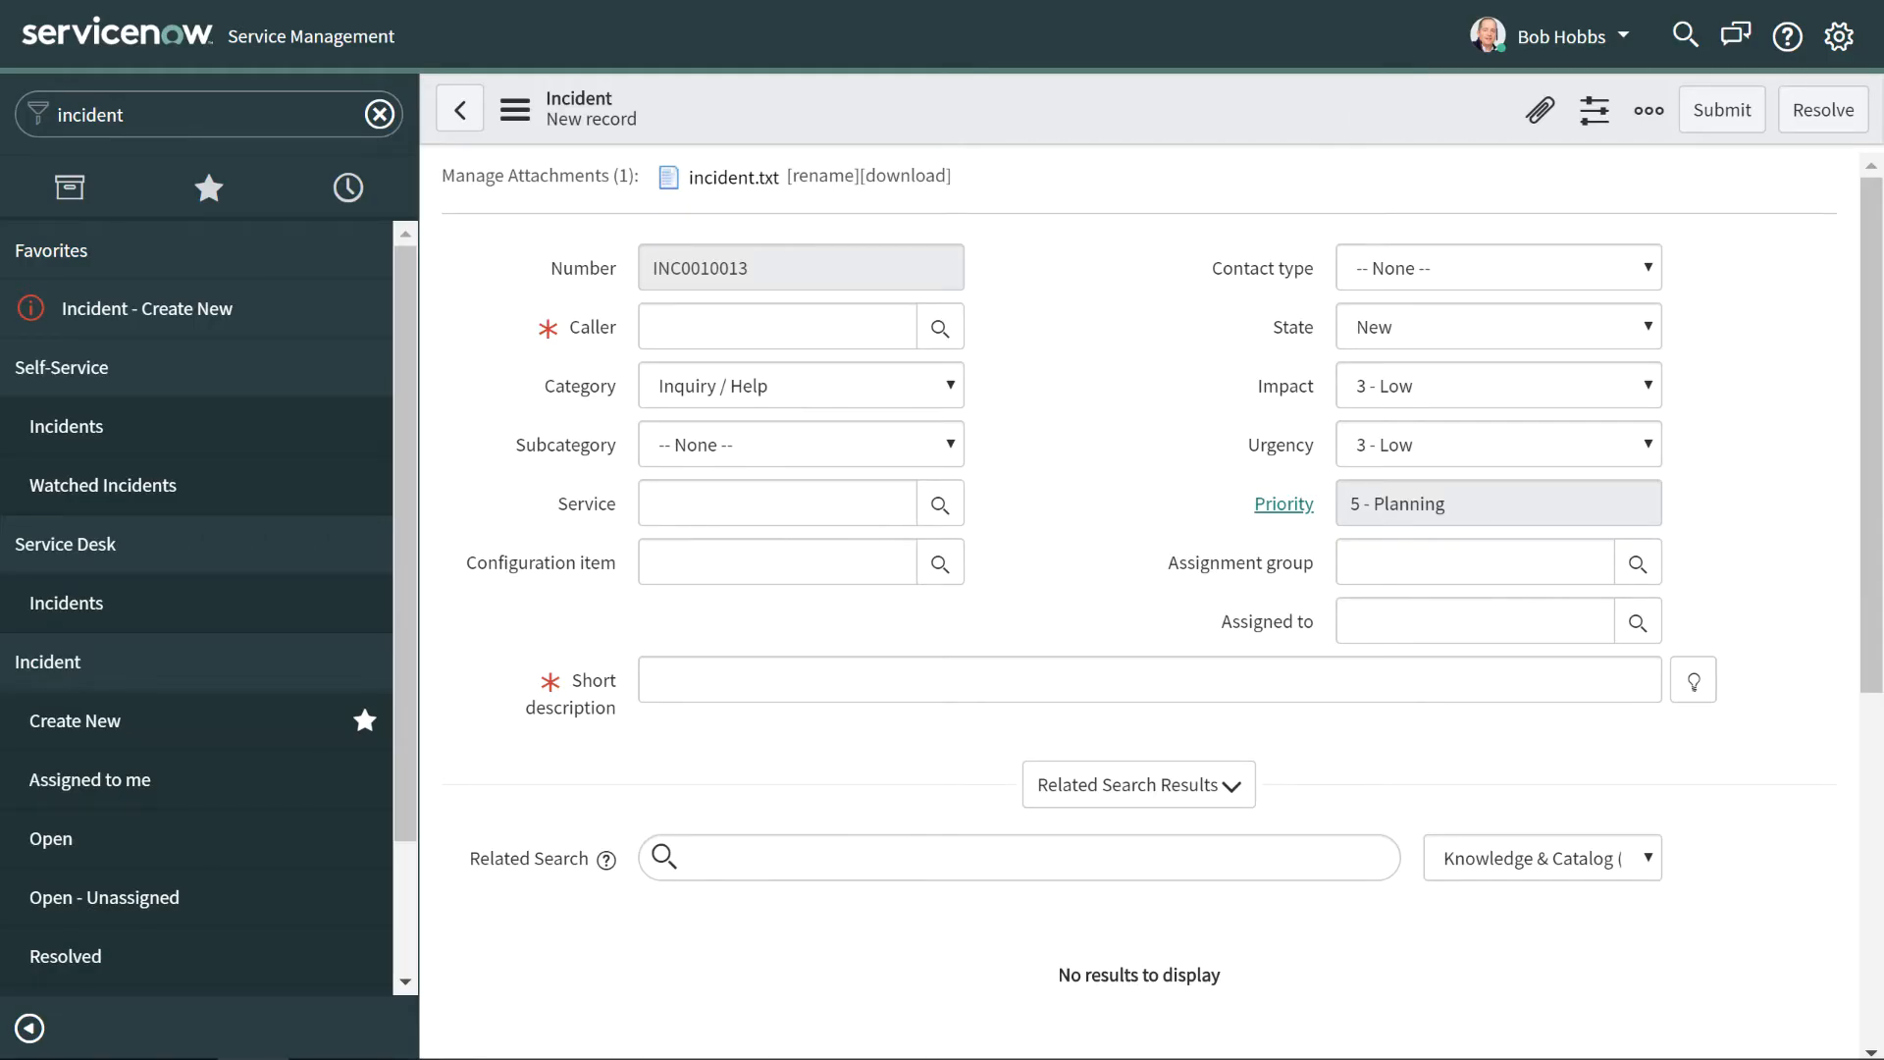
- Choose the incident's caller from the user list and enter "A description of the incident" as the short description
left_click(942, 328)
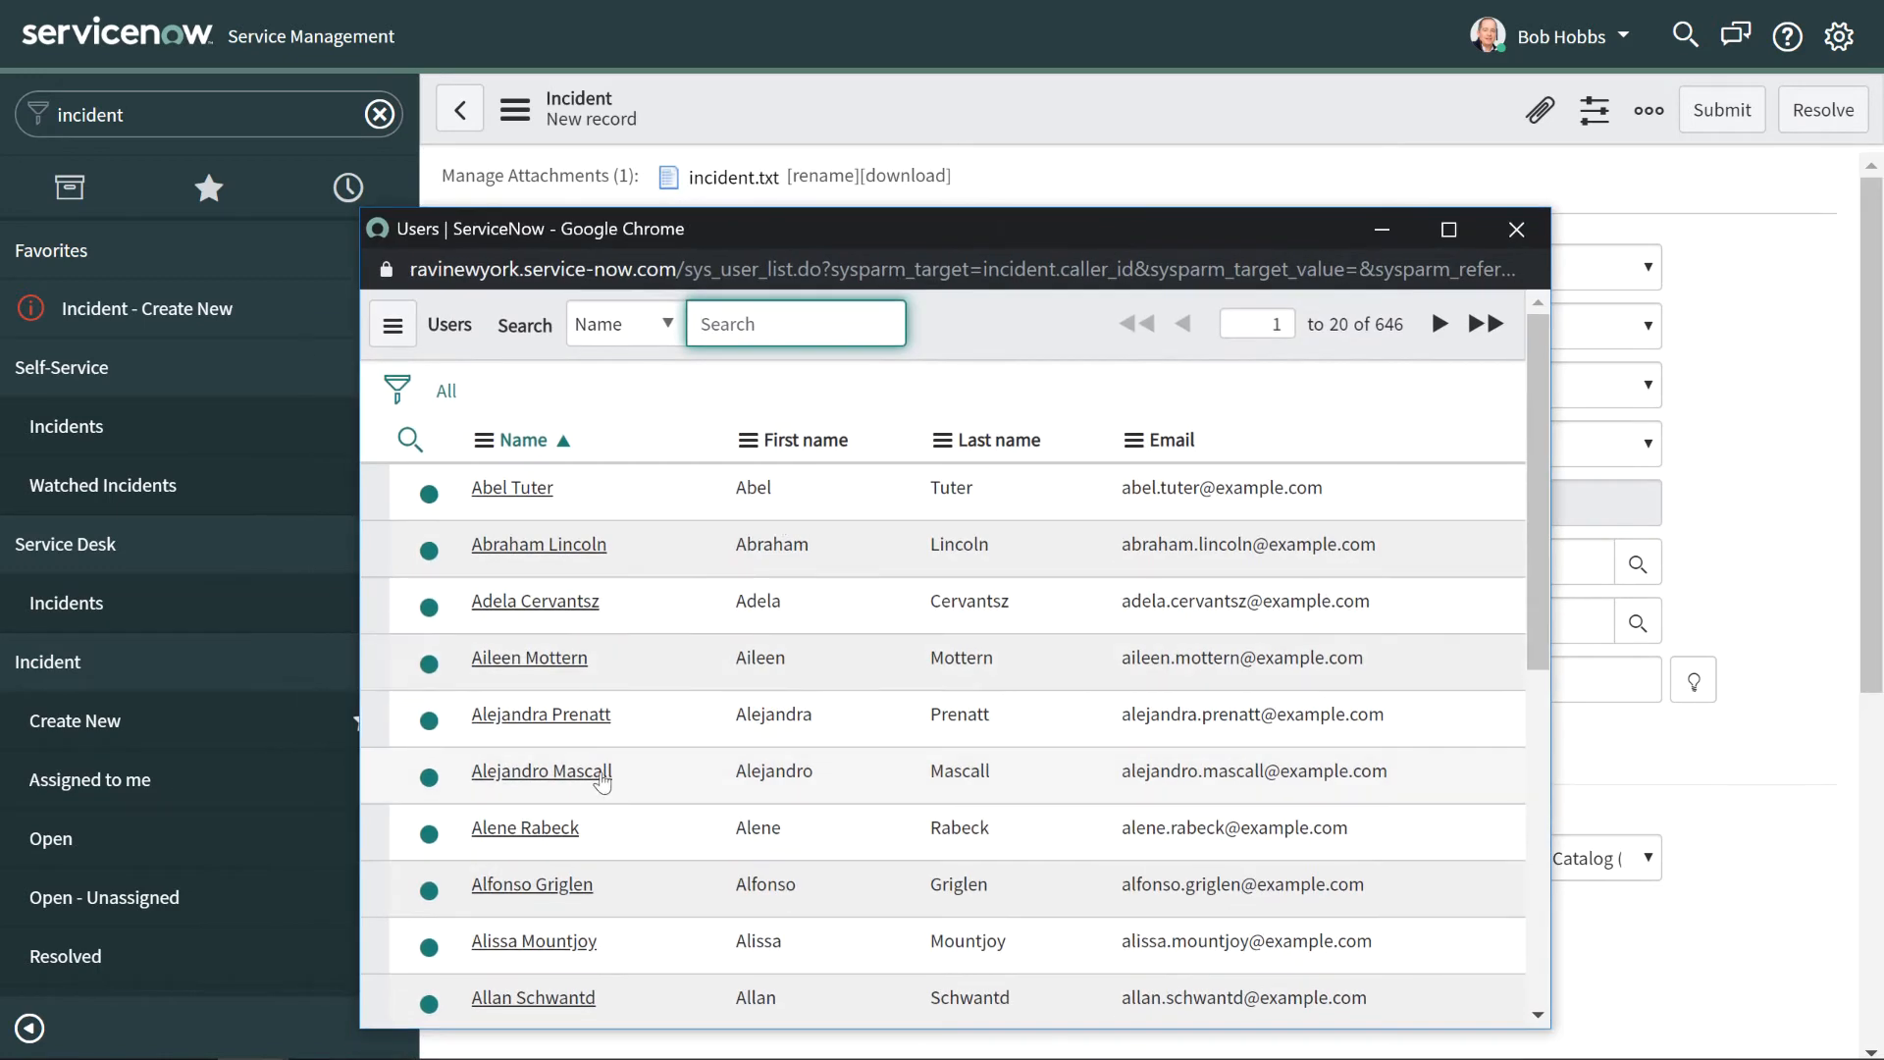
left_click(603, 780)
left_click(825, 677)
type("A description of")
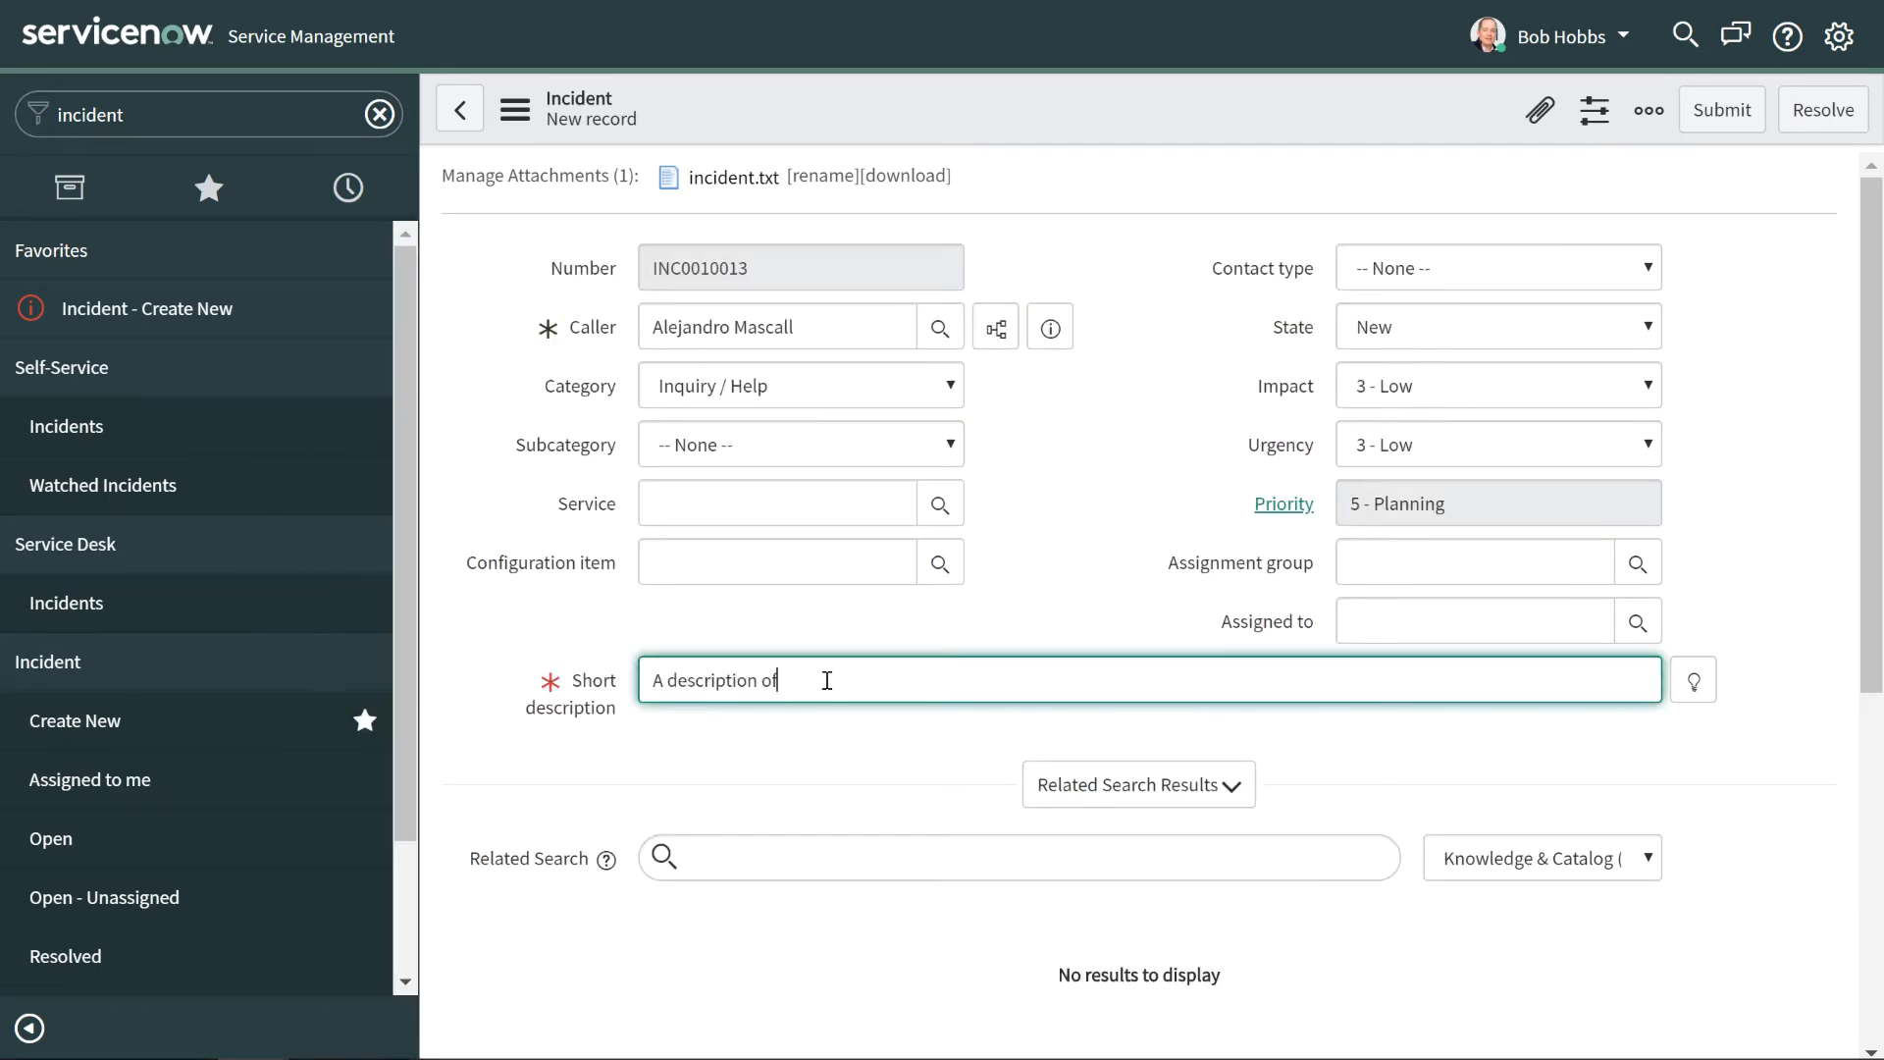
type(" the incident")
key("Tab")
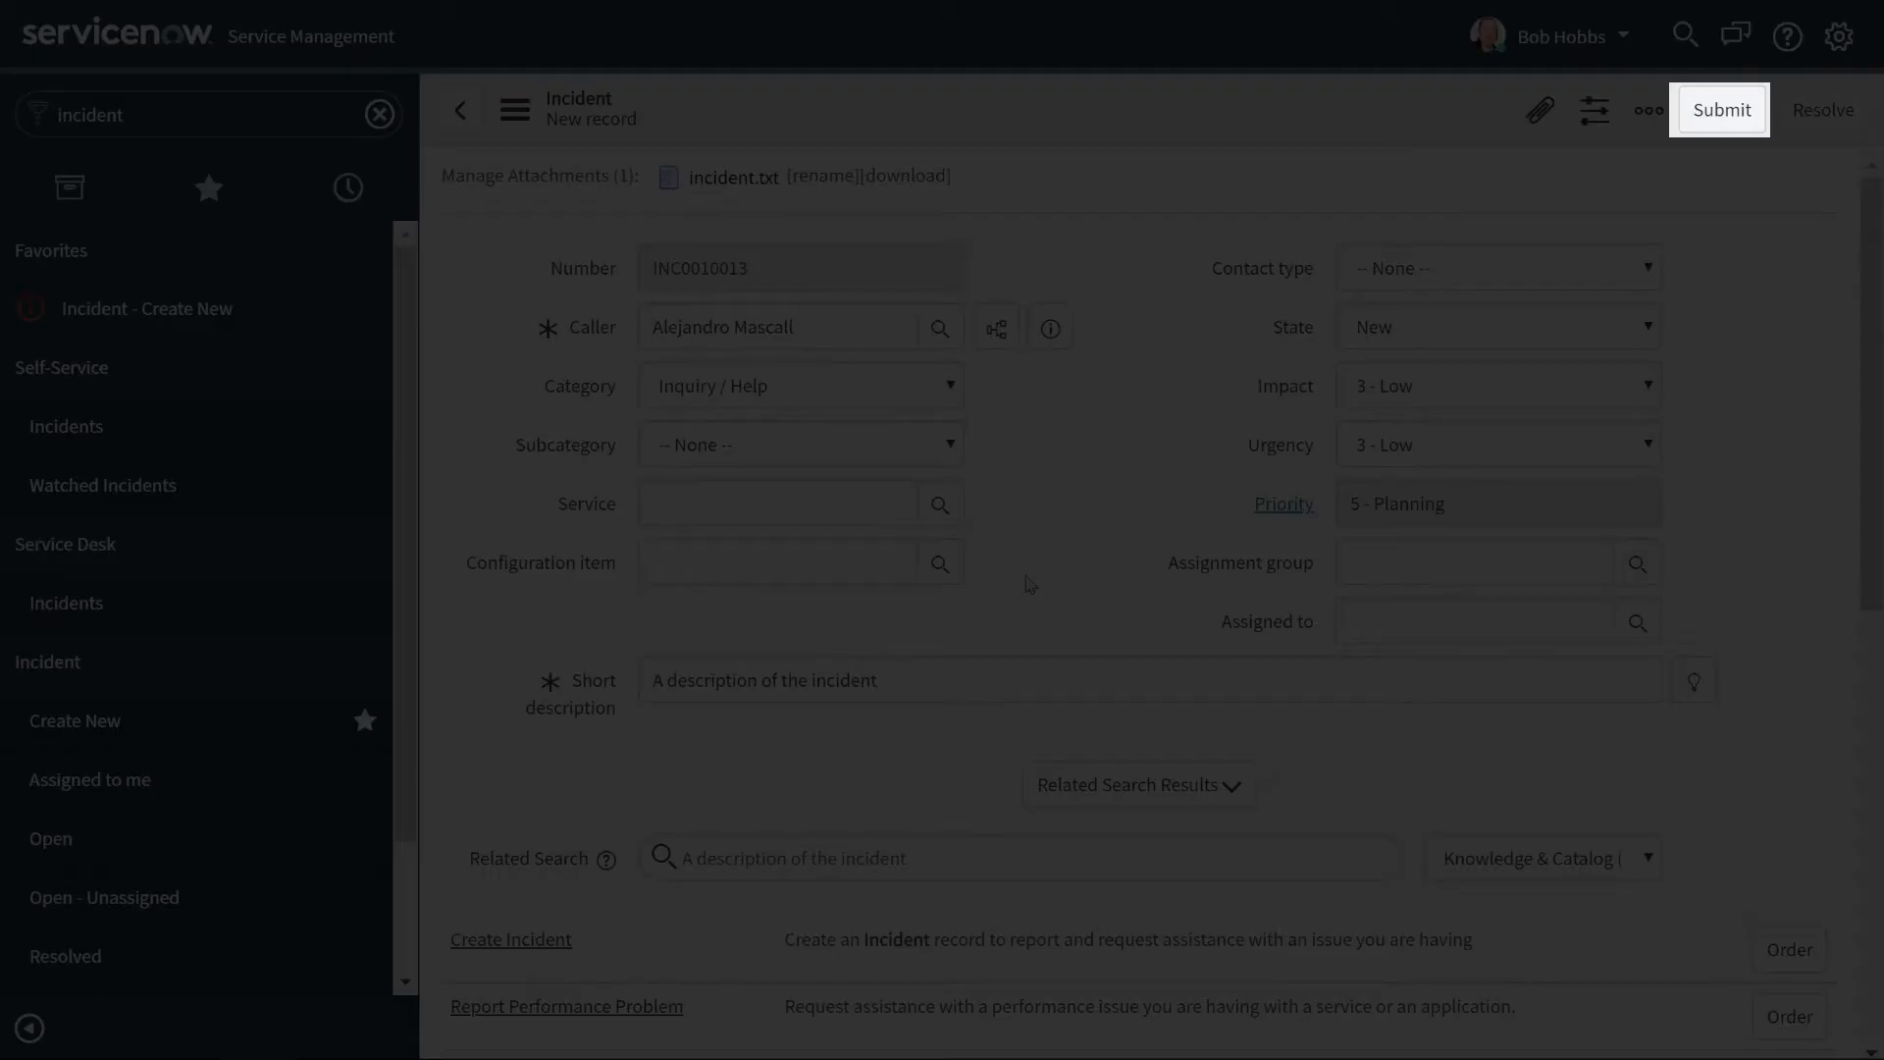
- Submit the new incident, and open its record from the incident list to view the Notes section
left_click(1723, 109)
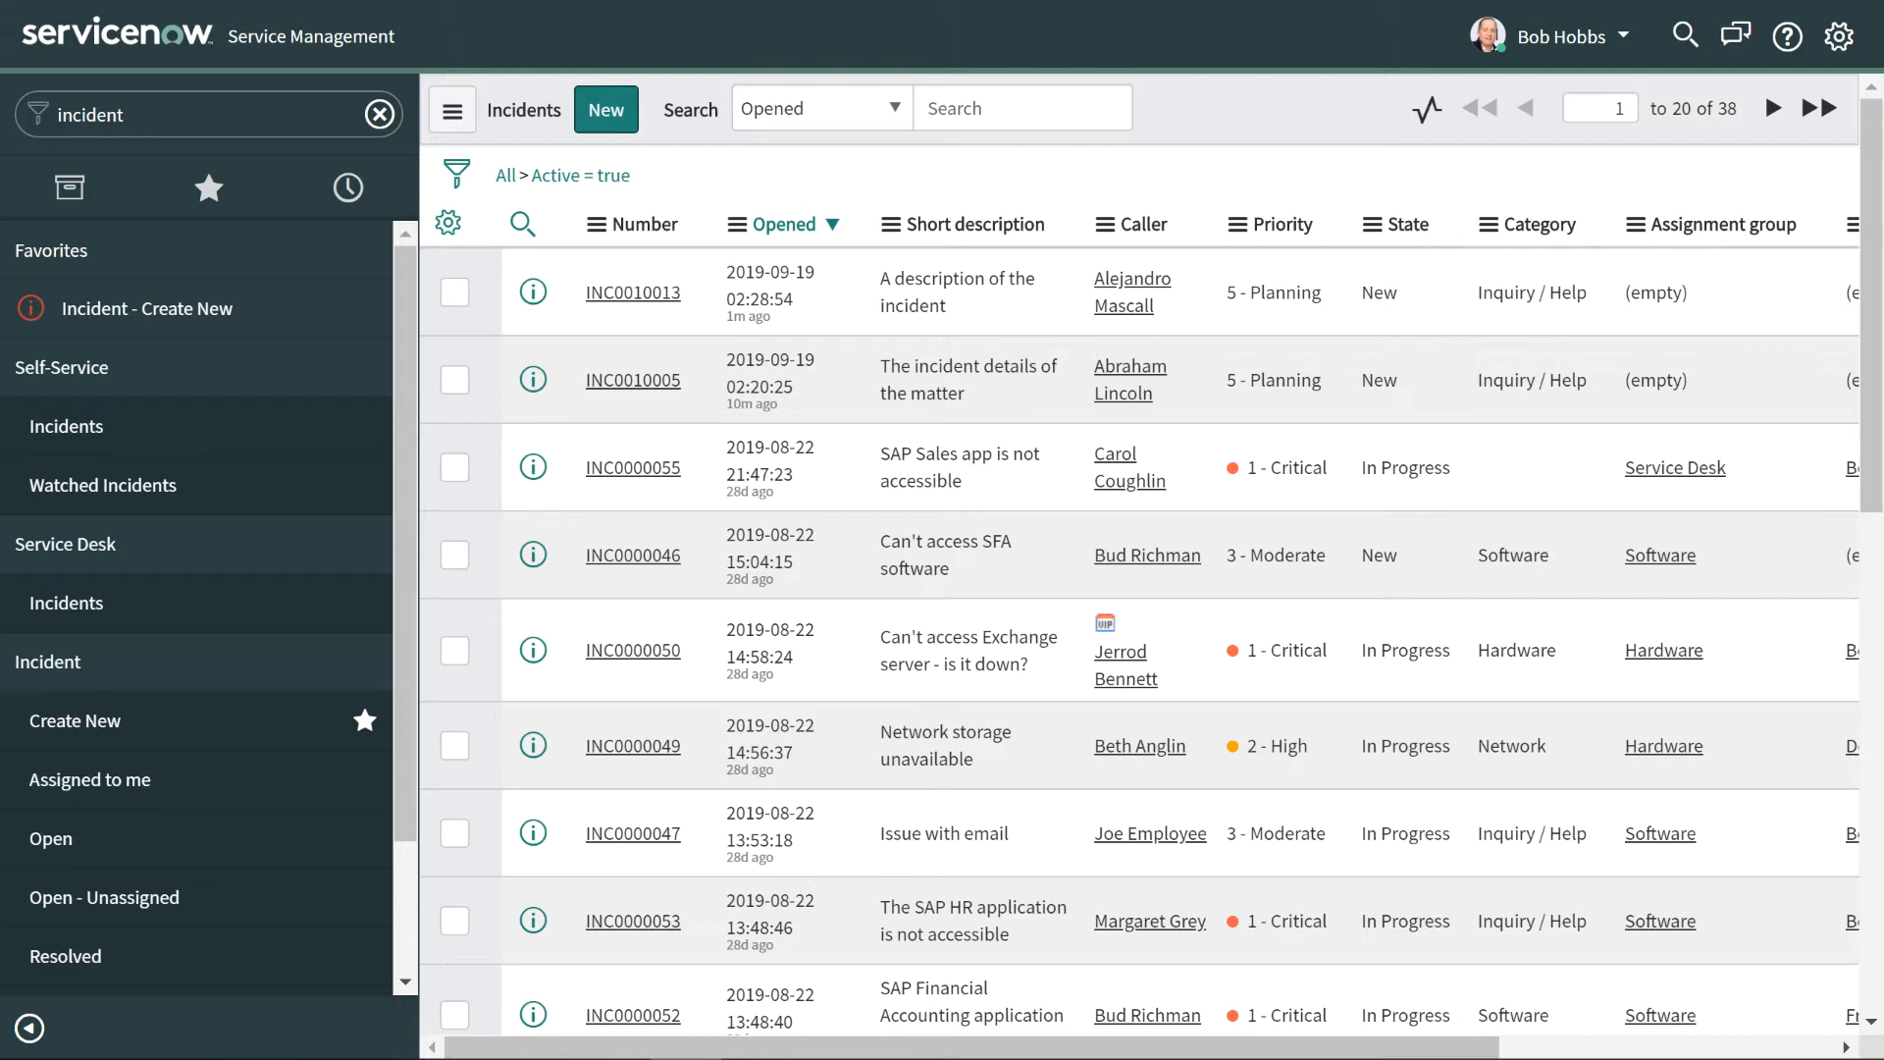
left_click(643, 293)
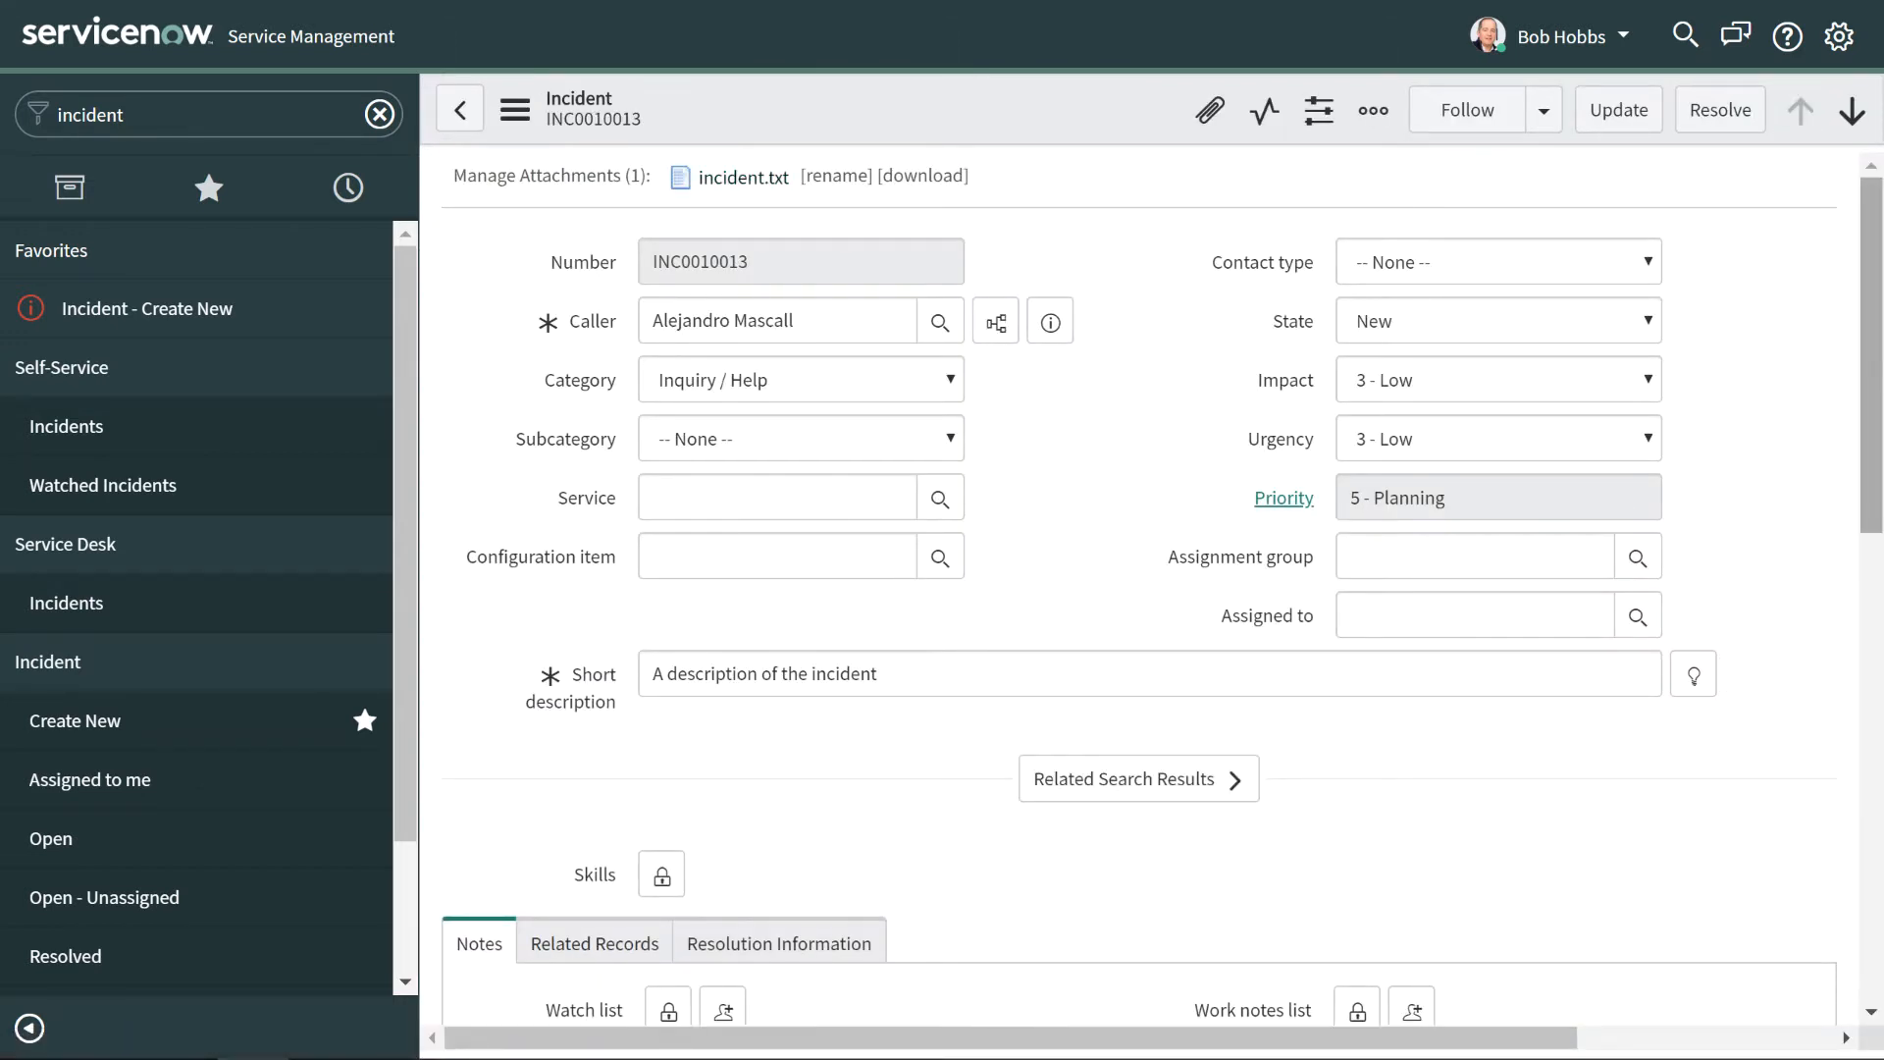
left_click_drag(1878, 335, 1878, 597)
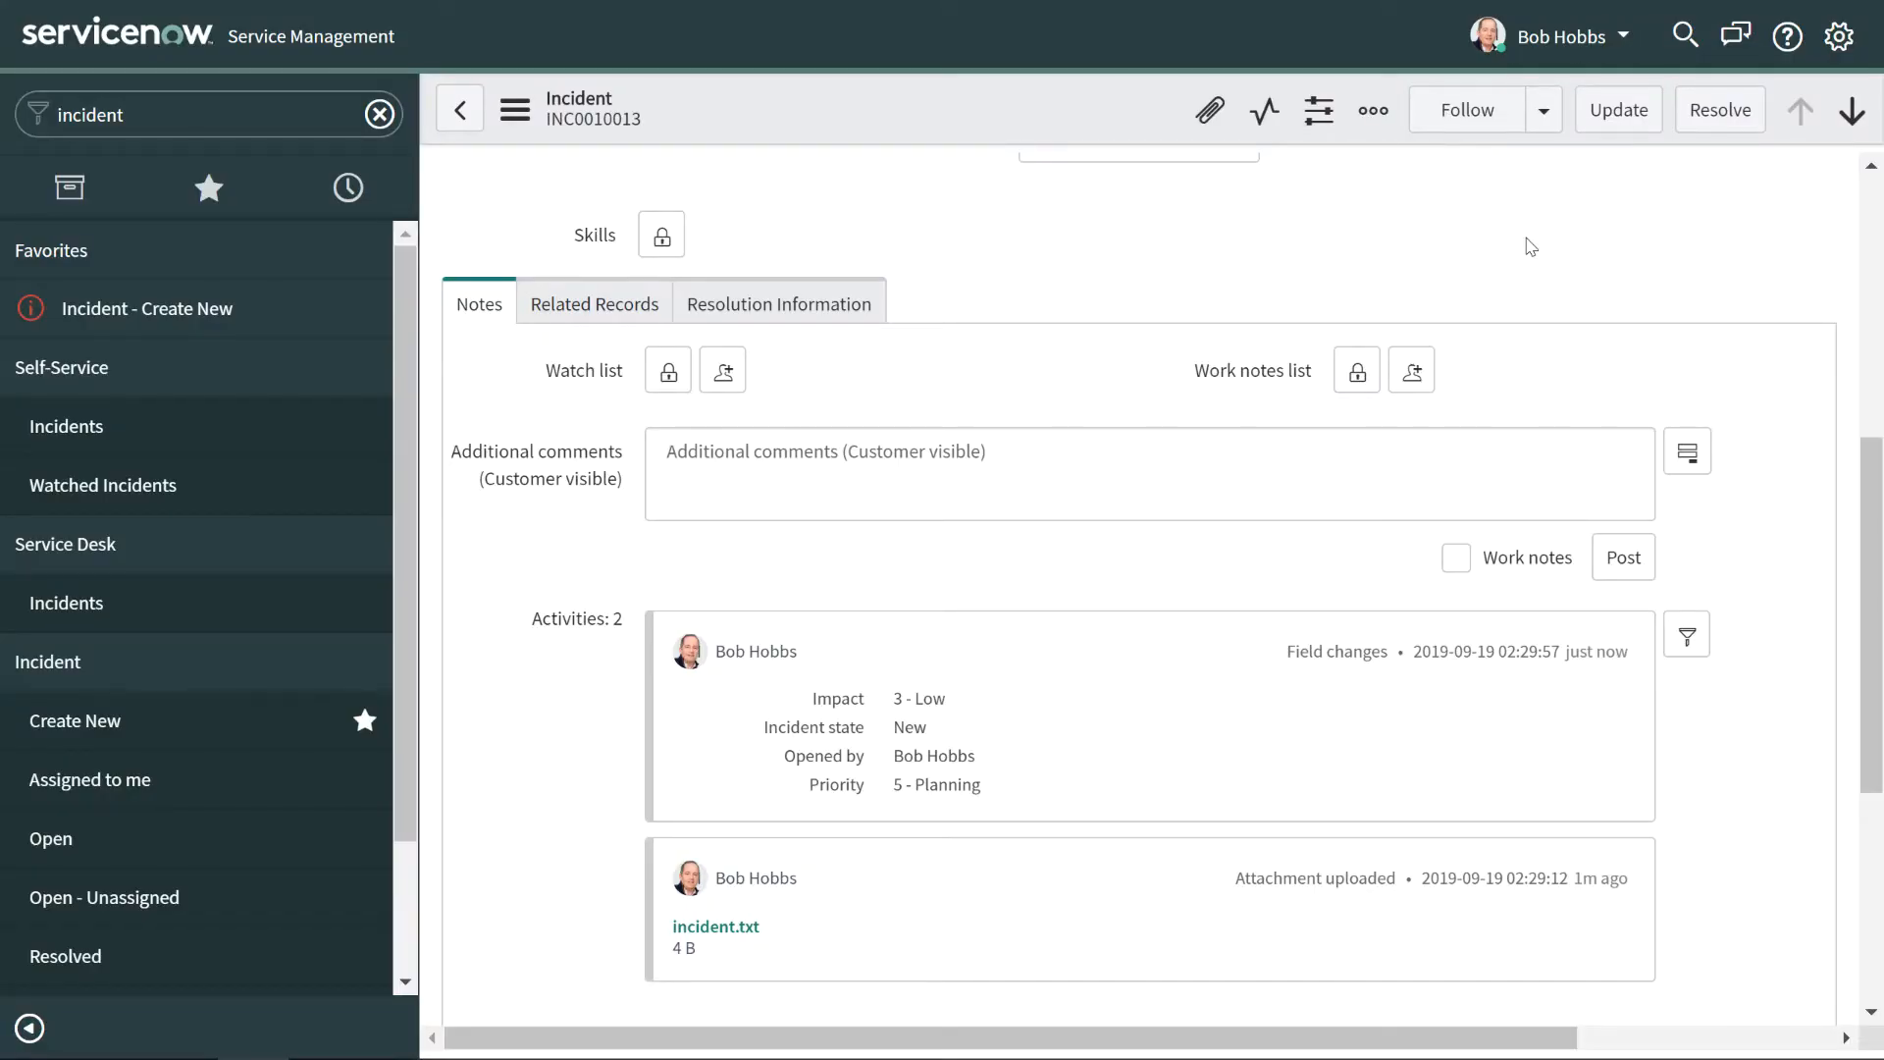
- Turn off tabbed forms in the system's form settings and look through the incident's sections down to Task SLAs
left_click(1839, 37)
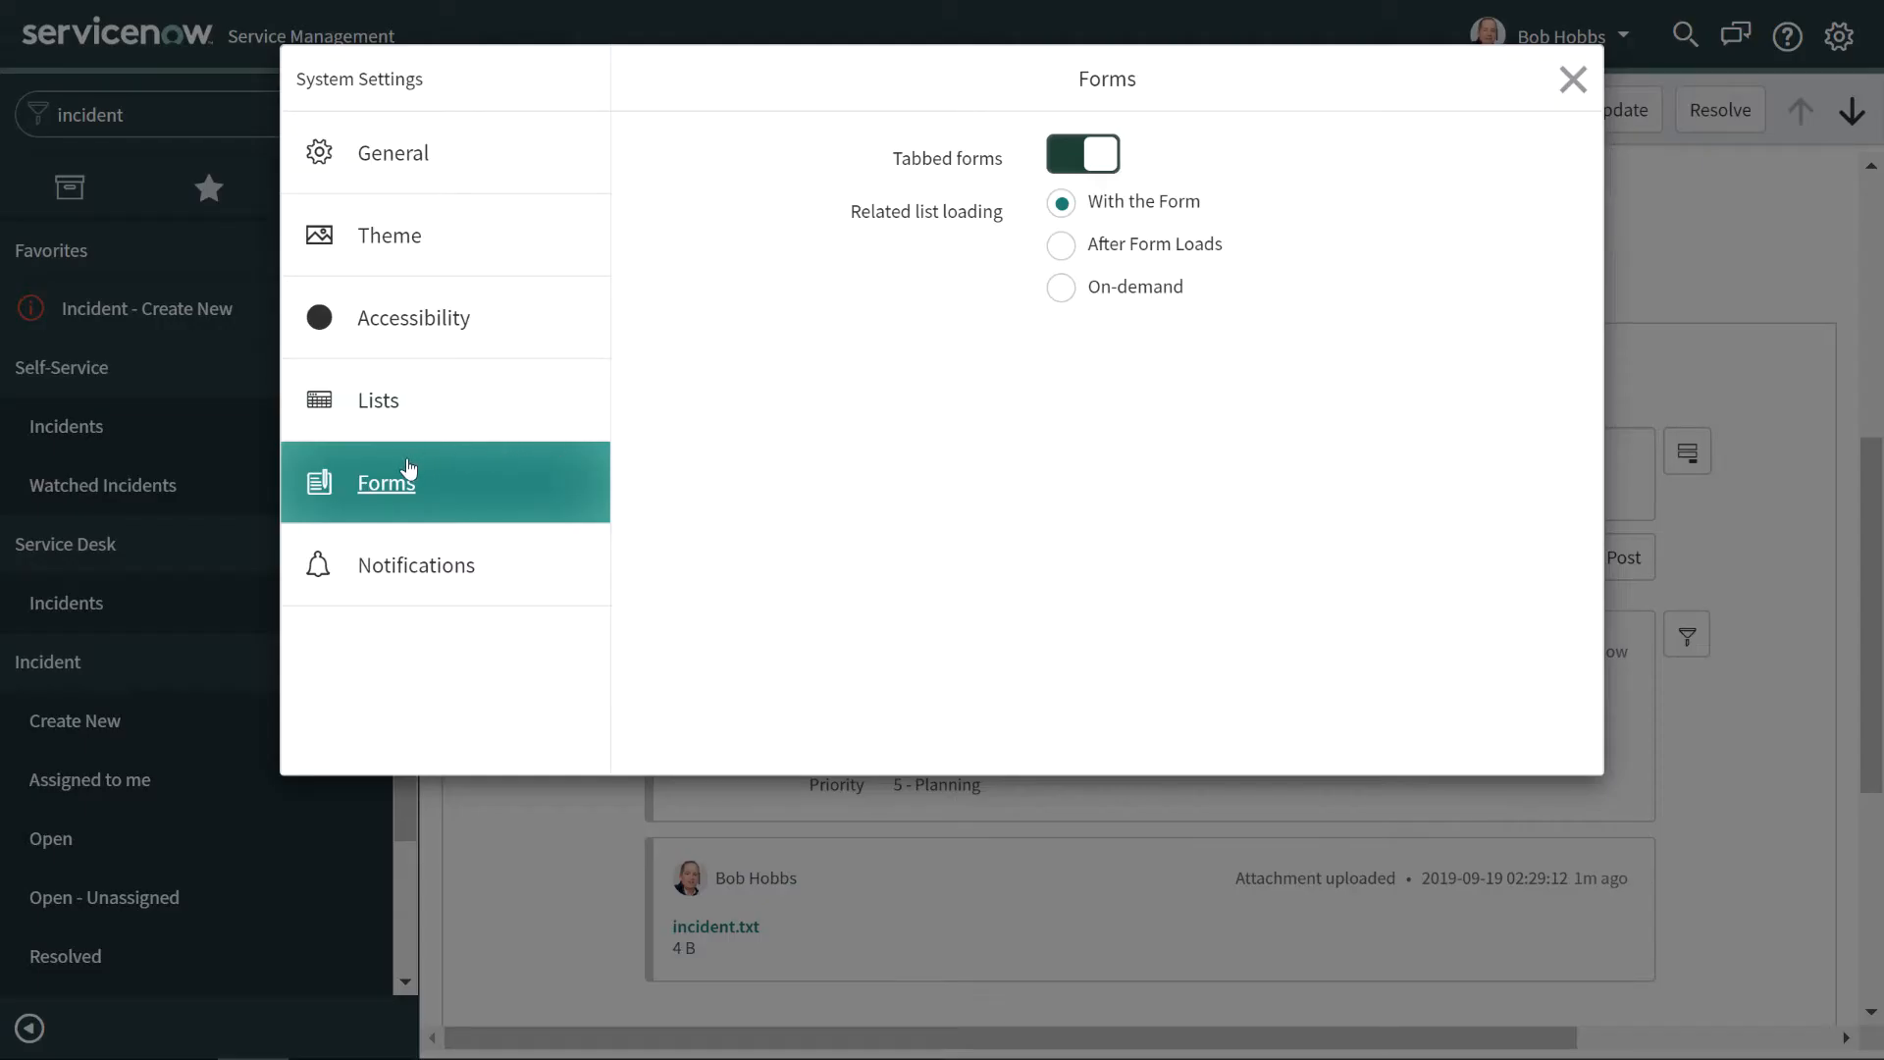
left_click(1084, 157)
left_click(1573, 79)
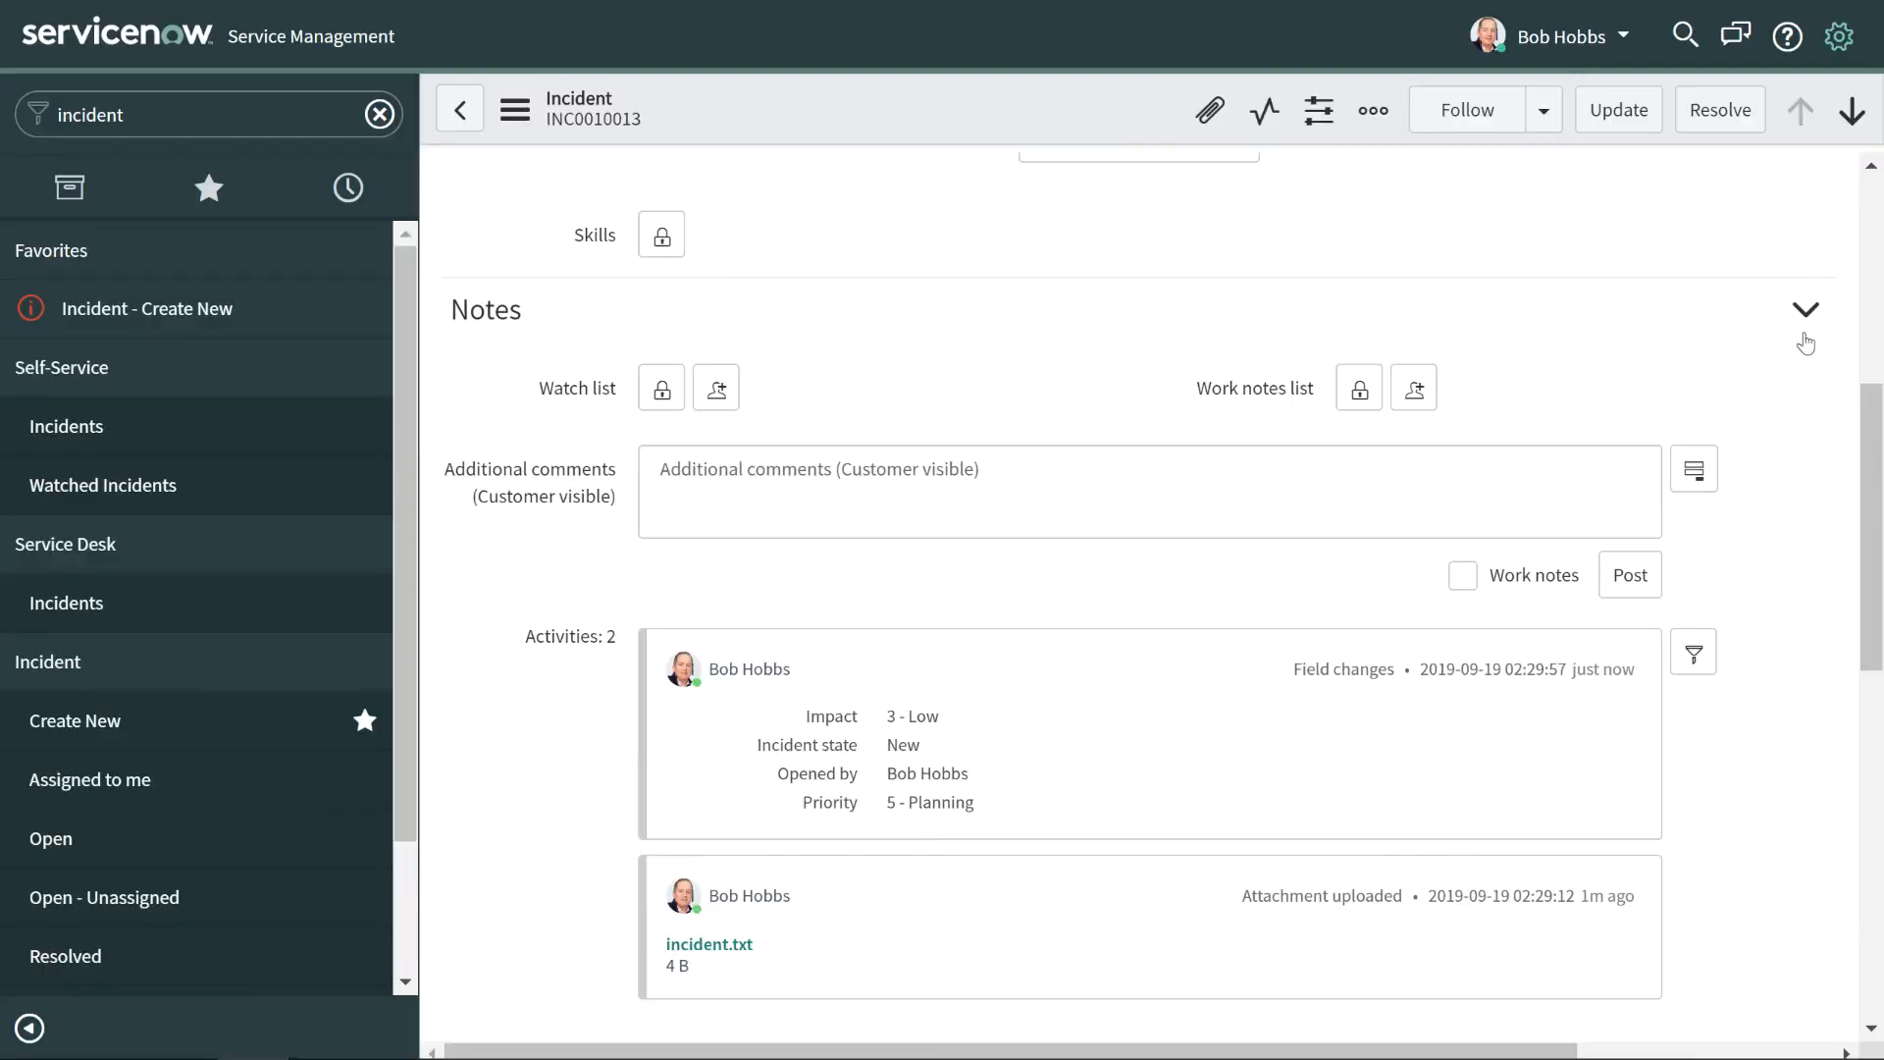
scroll(1877, 571, "down", 3)
scroll(1878, 572, "down", 5)
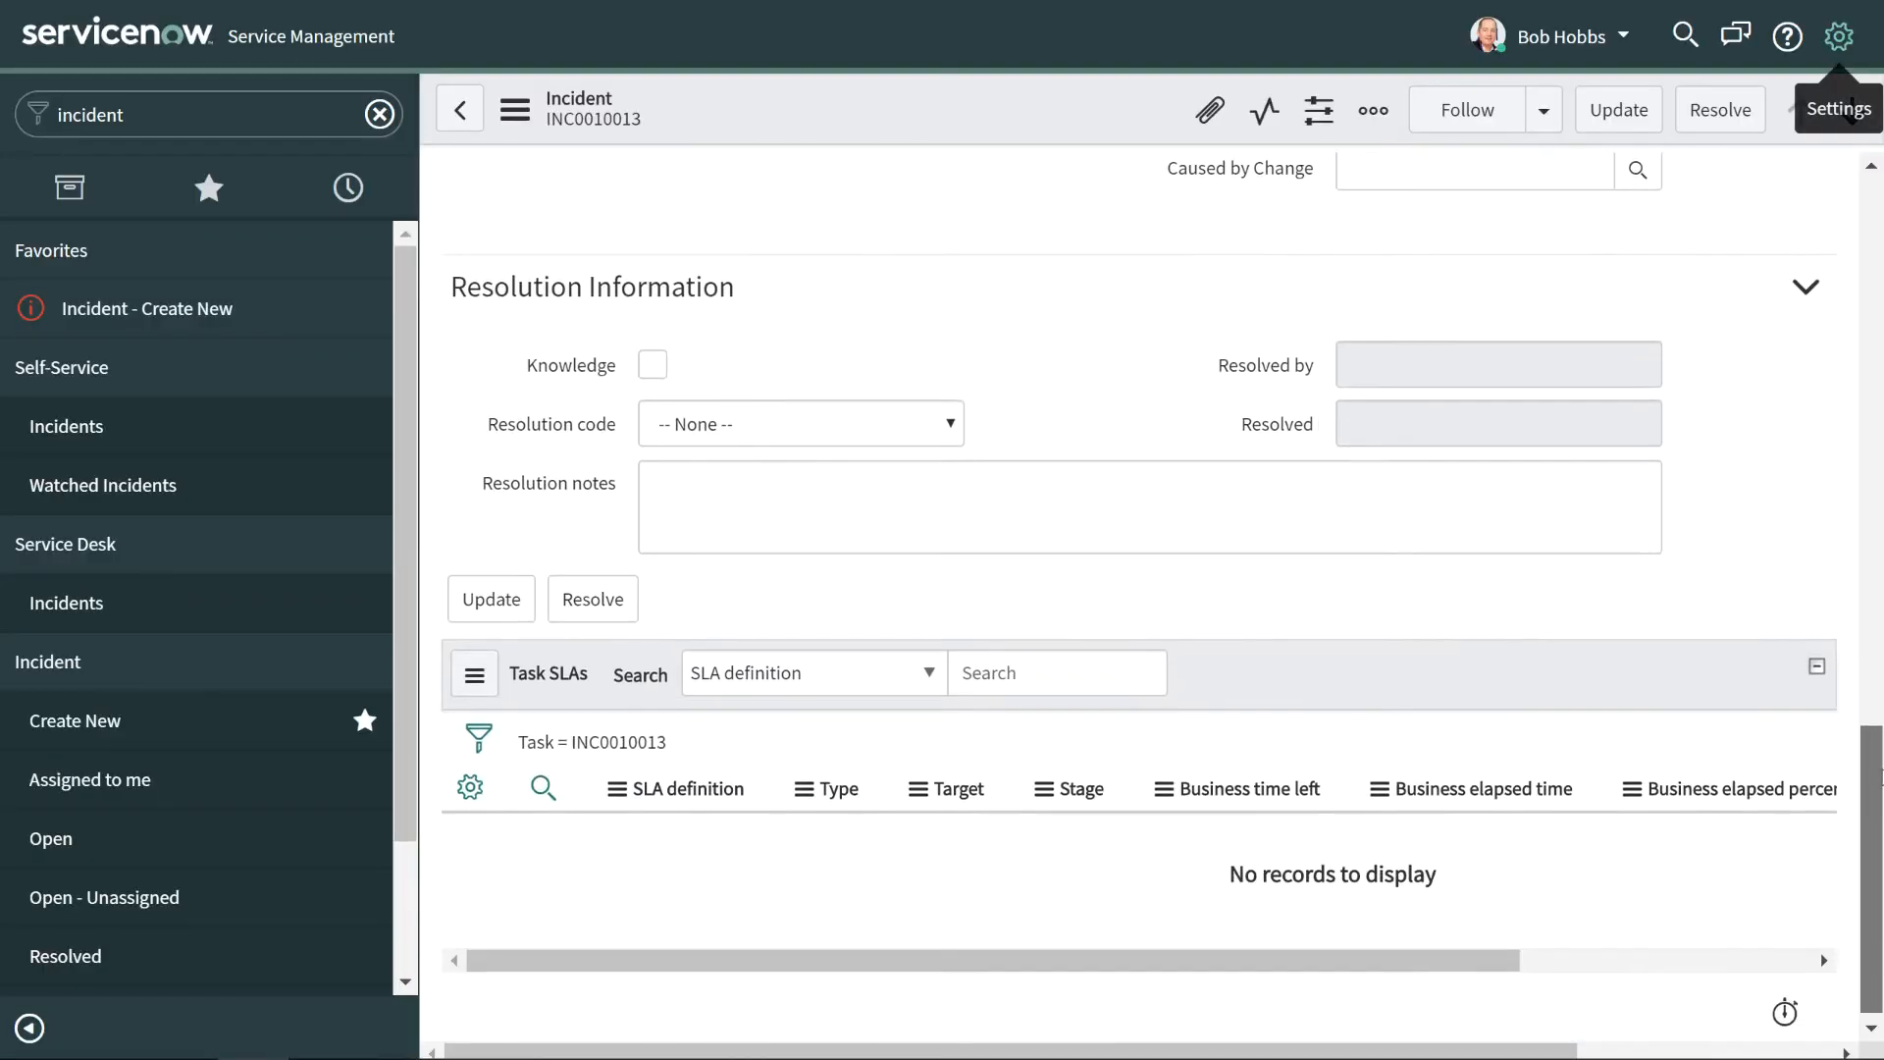
- Turn tabbed forms back on in the form settings and return to the incident's Notes section
left_click(1836, 42)
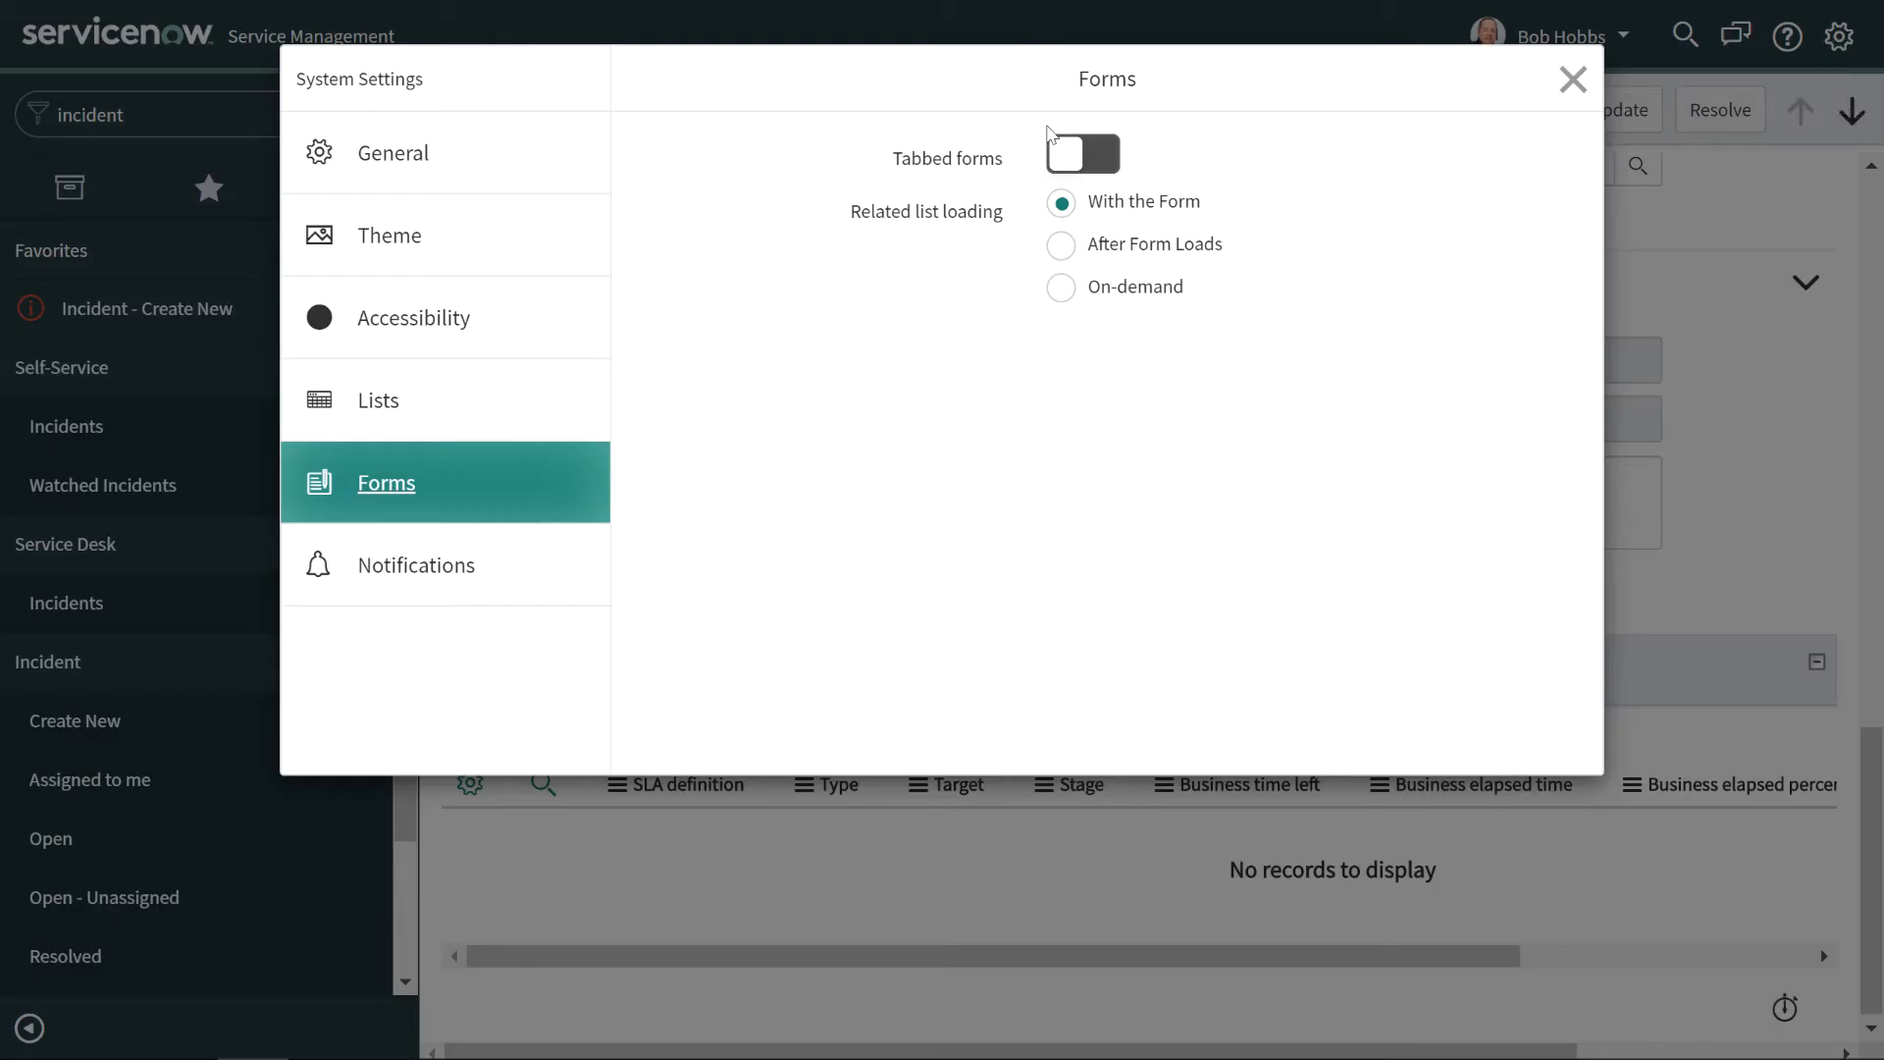
left_click(1058, 147)
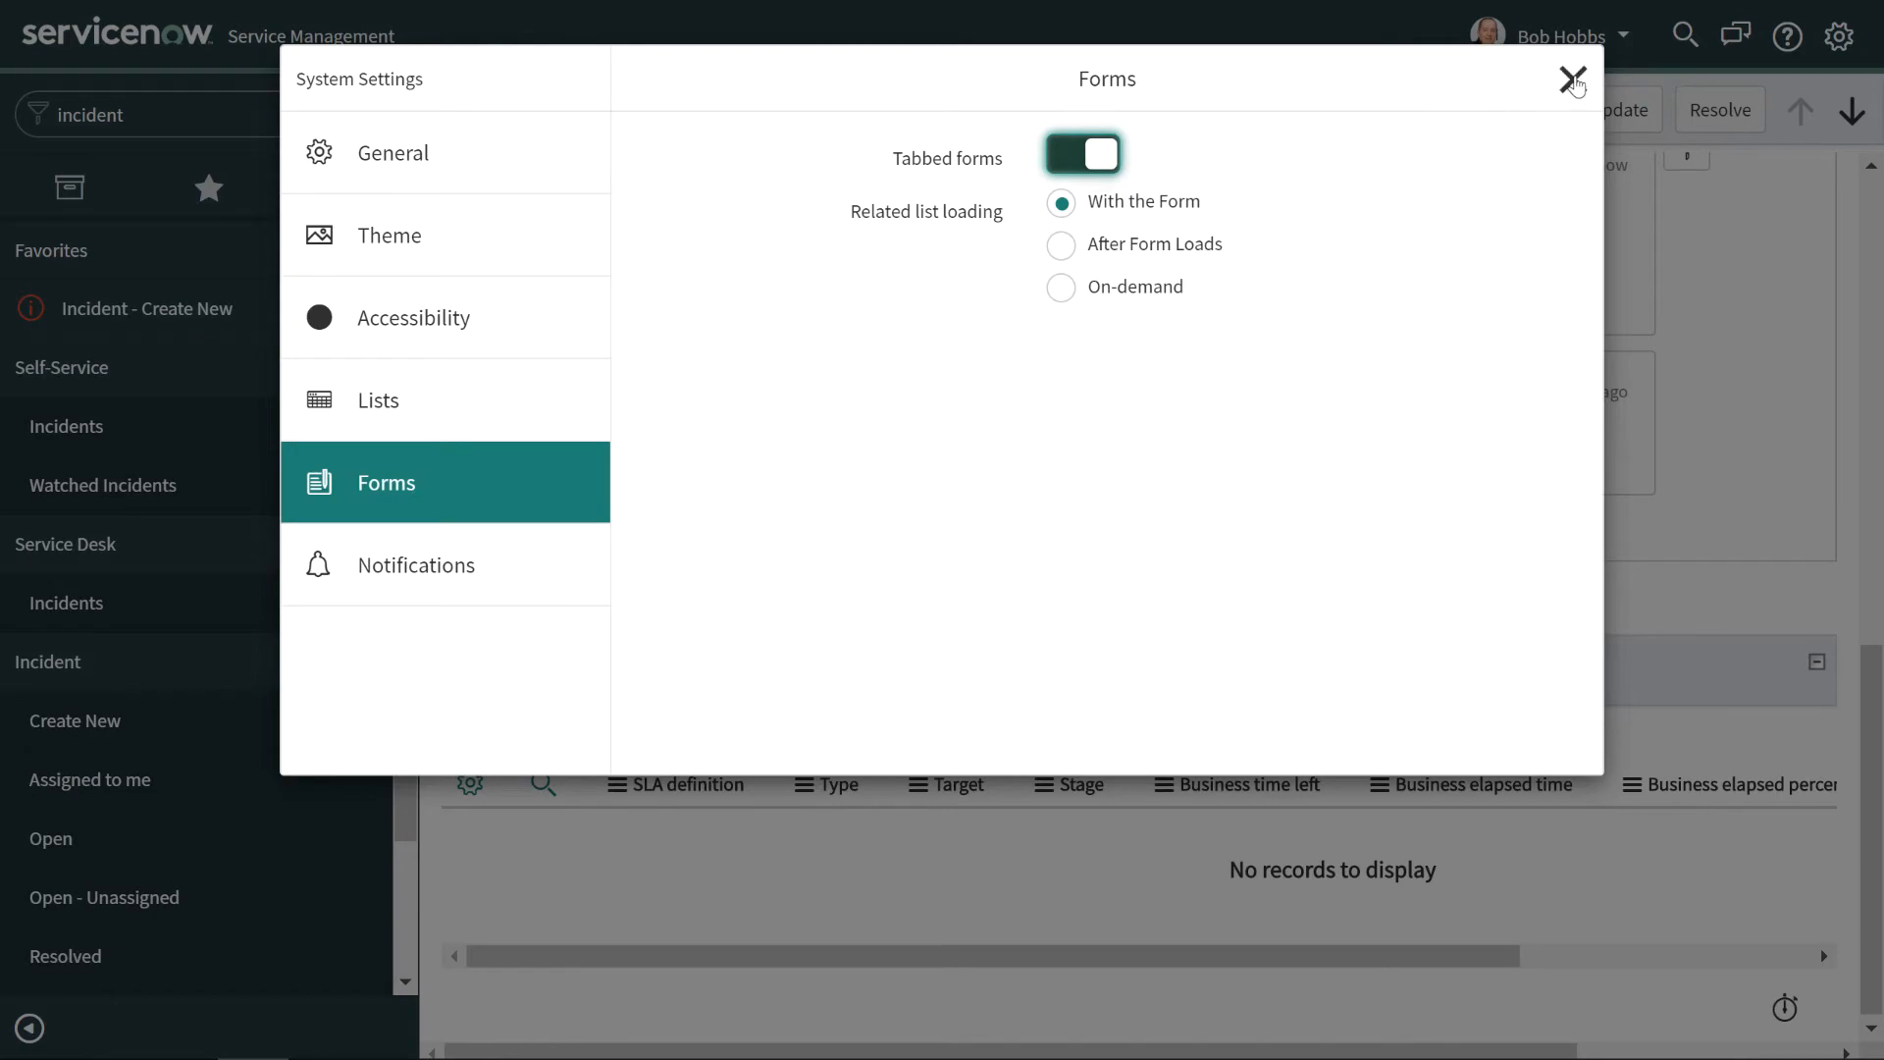
left_click(1571, 76)
scroll(1875, 689, "up", 6)
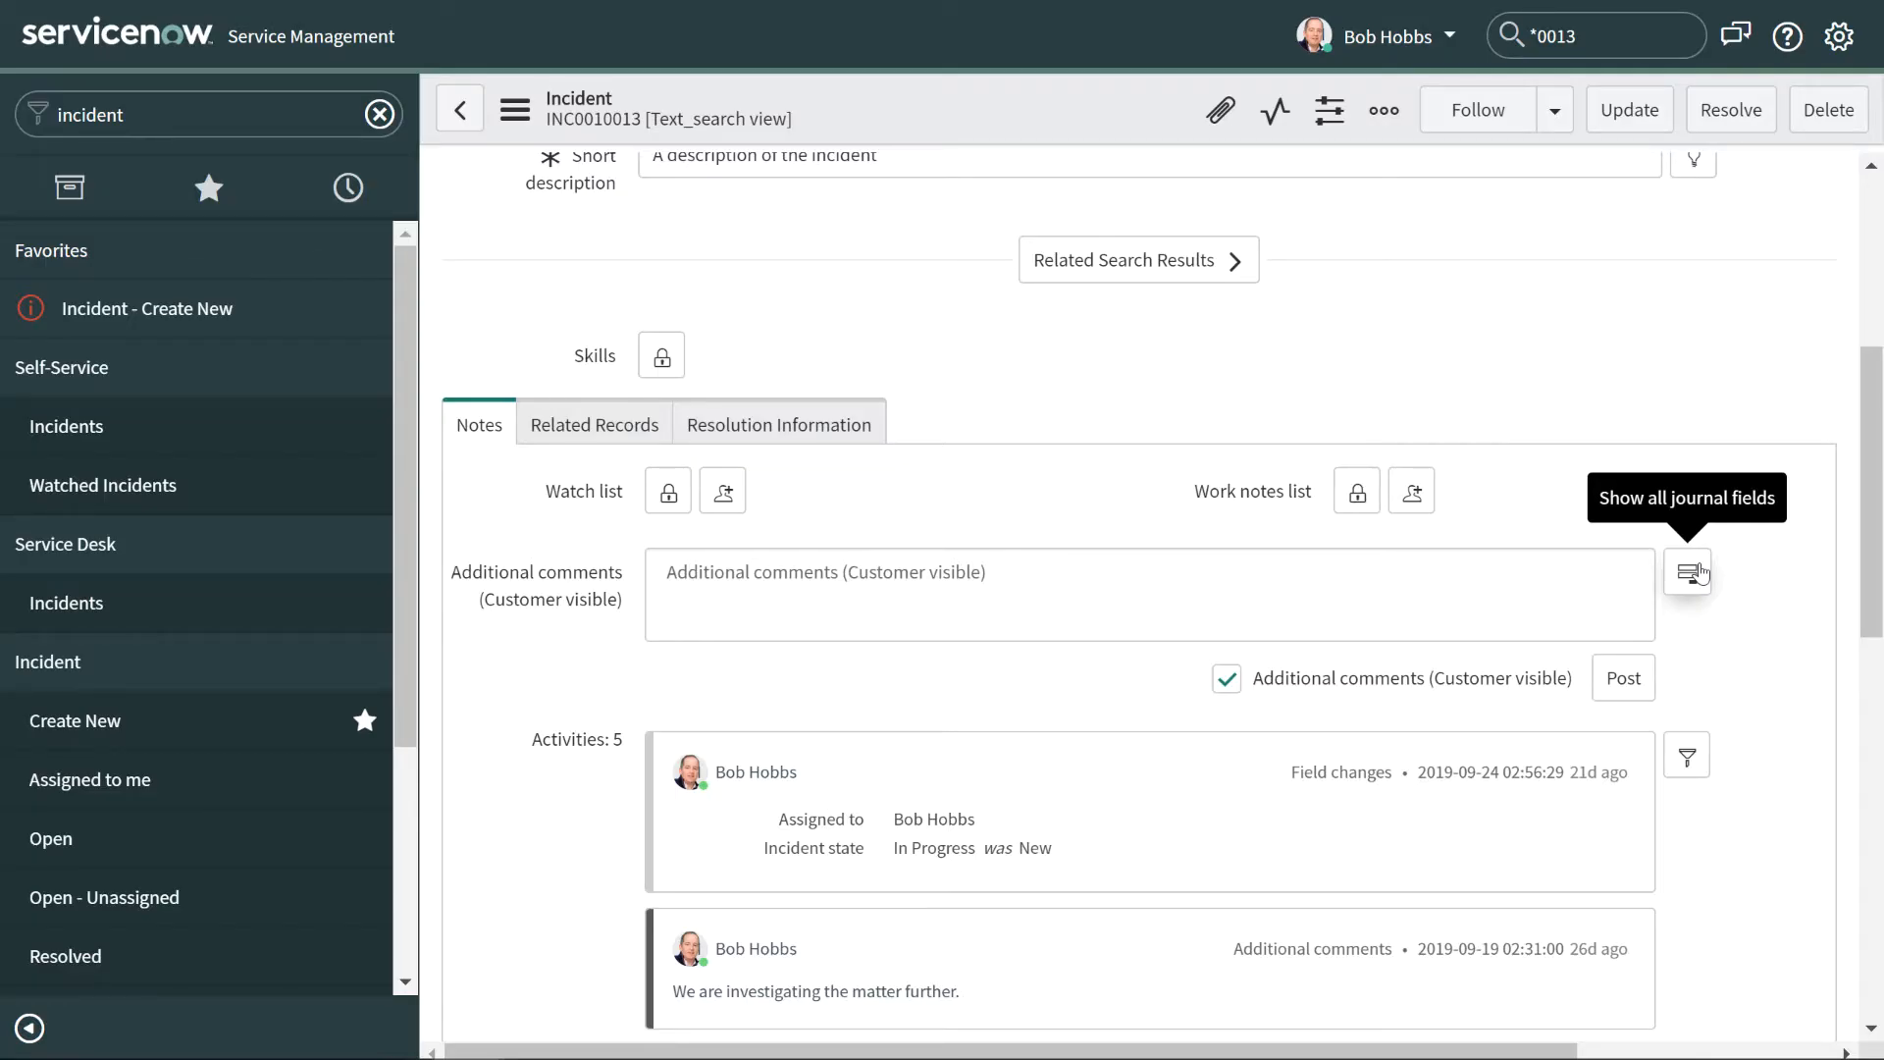
- Toggle the display of all journal fields and post the work note "We checked out all the details." on the incident
left_click(1690, 572)
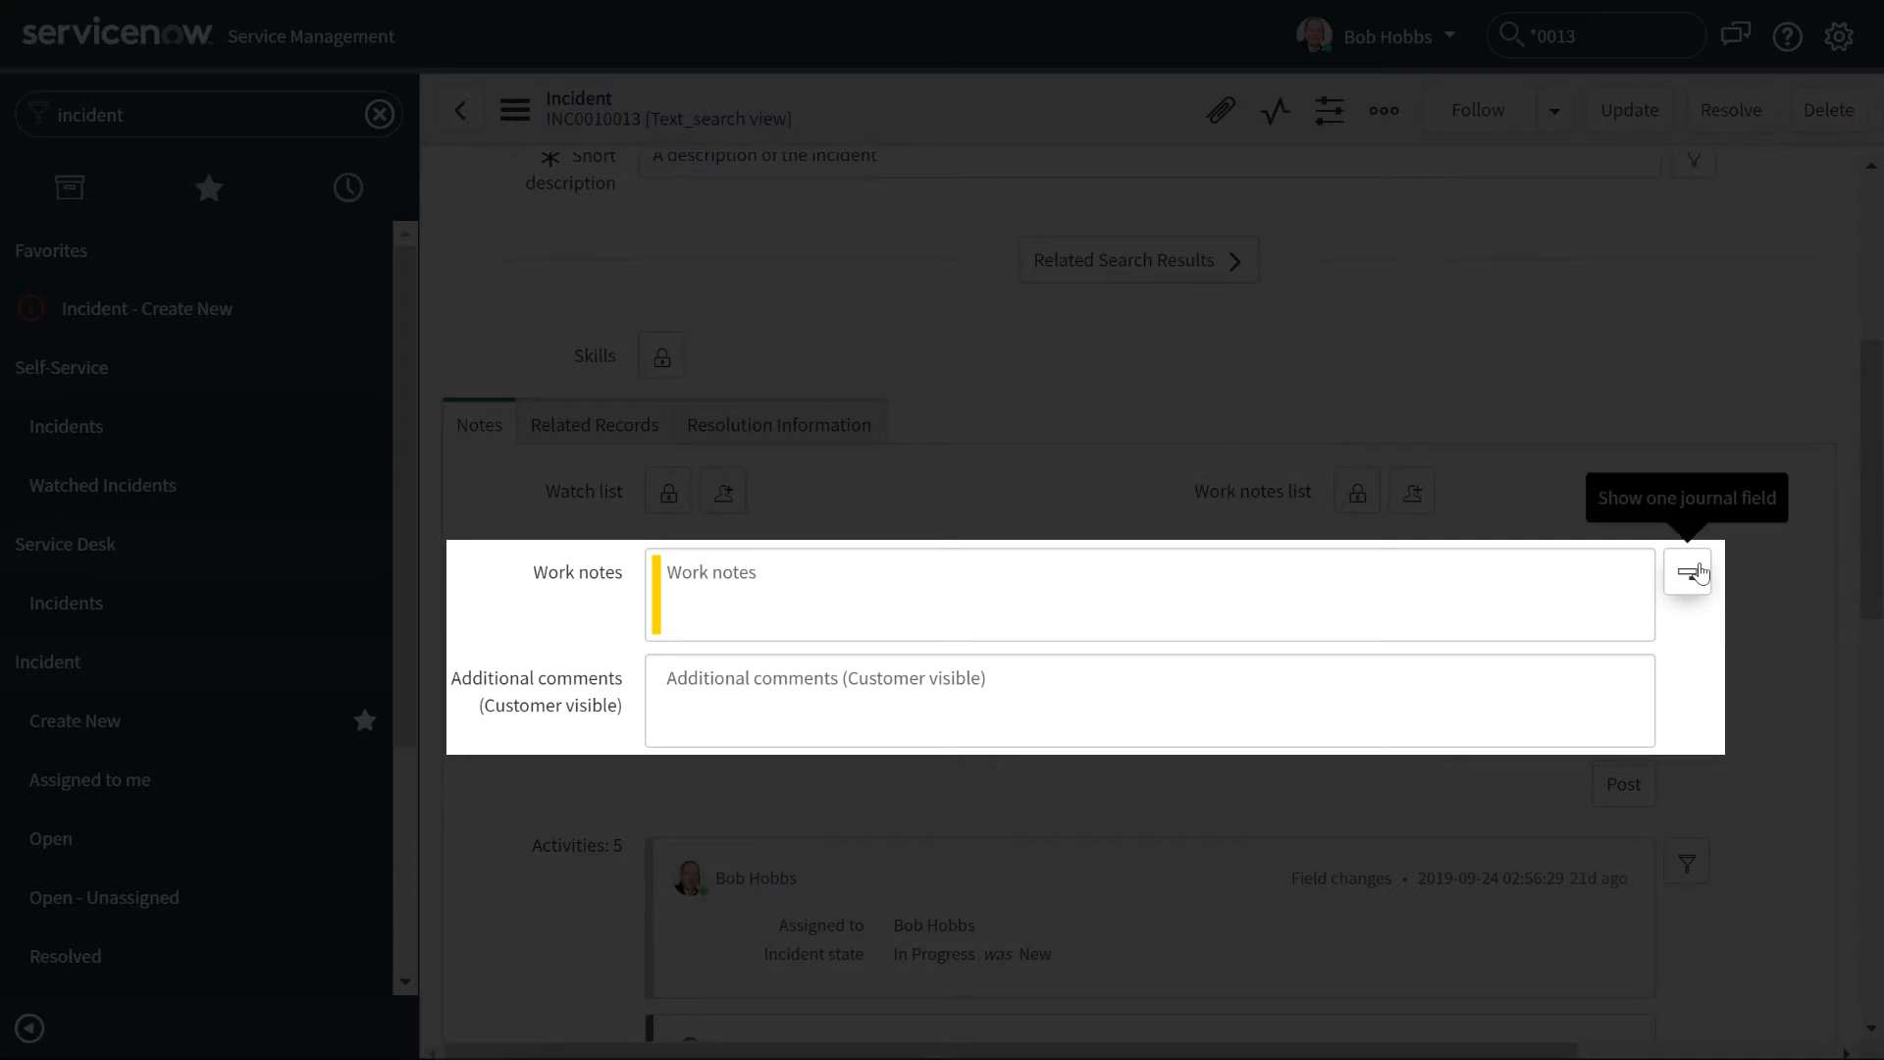
left_click(1699, 573)
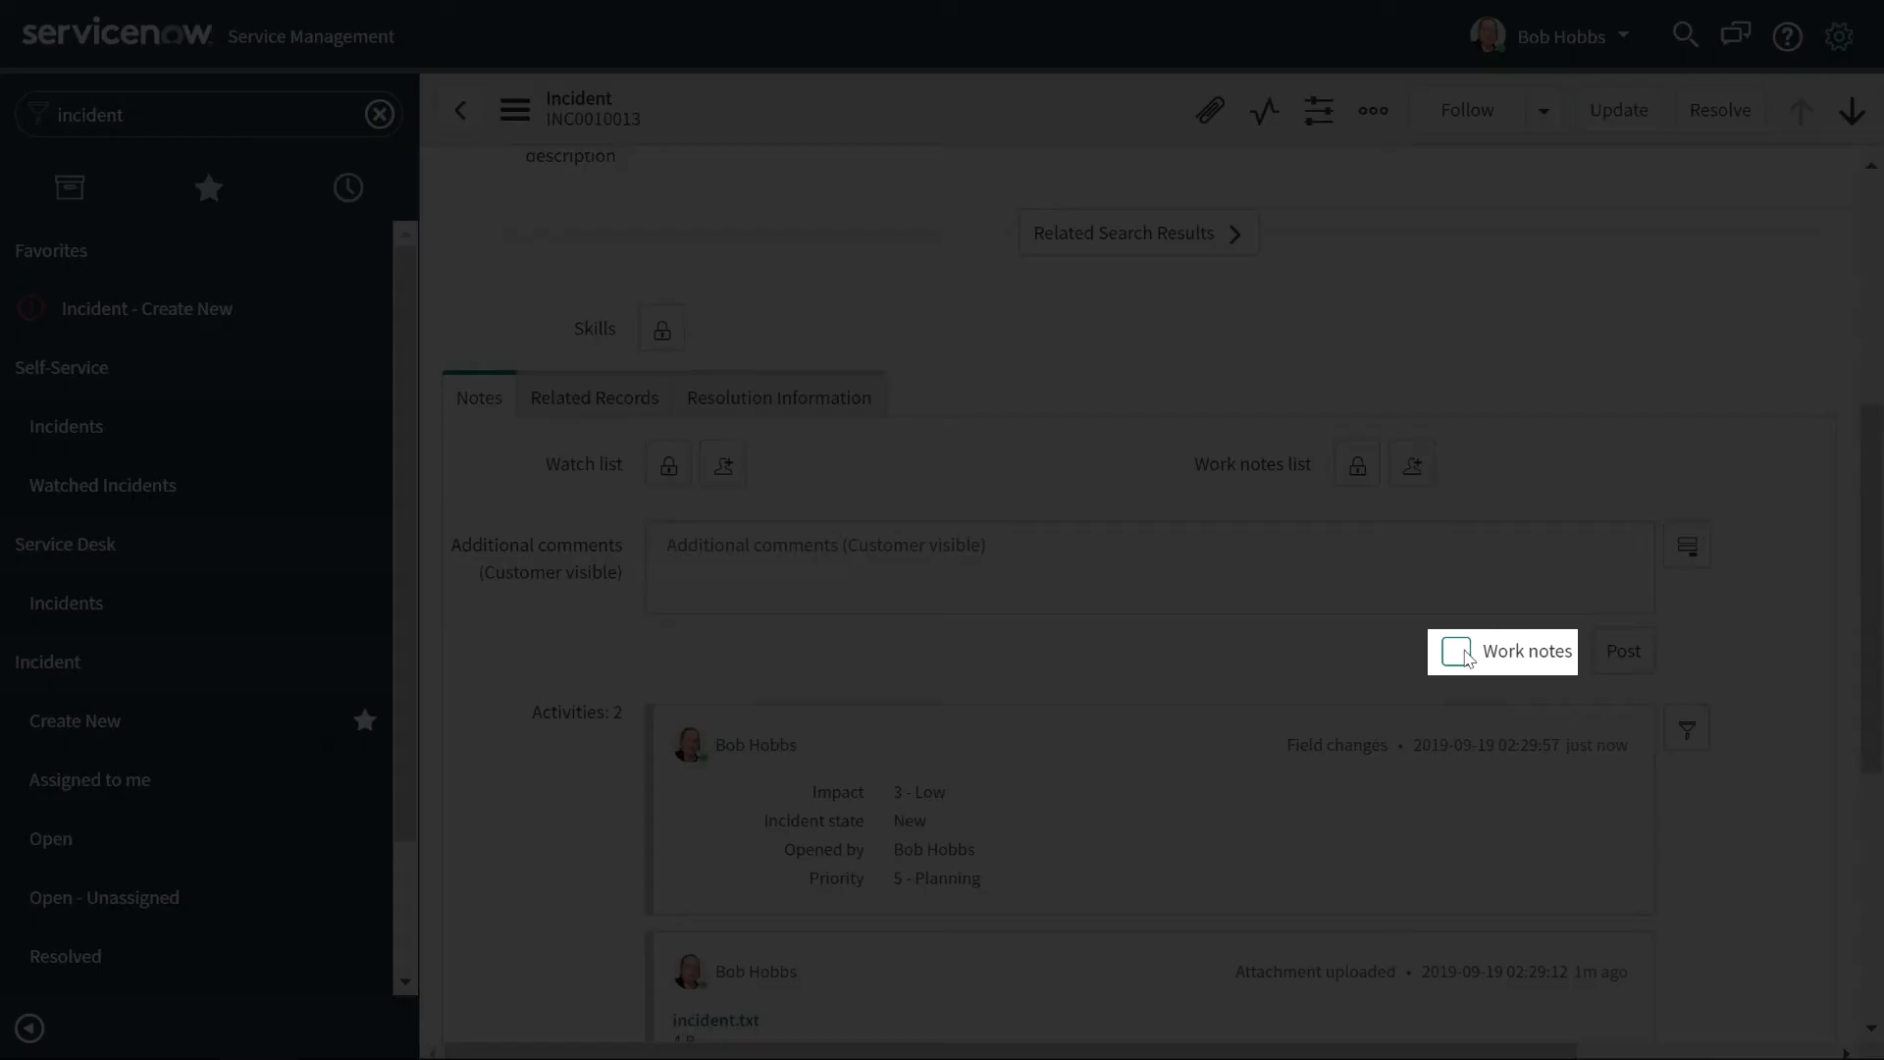
left_click(1467, 654)
left_click(935, 552)
type("We checked out all the details.")
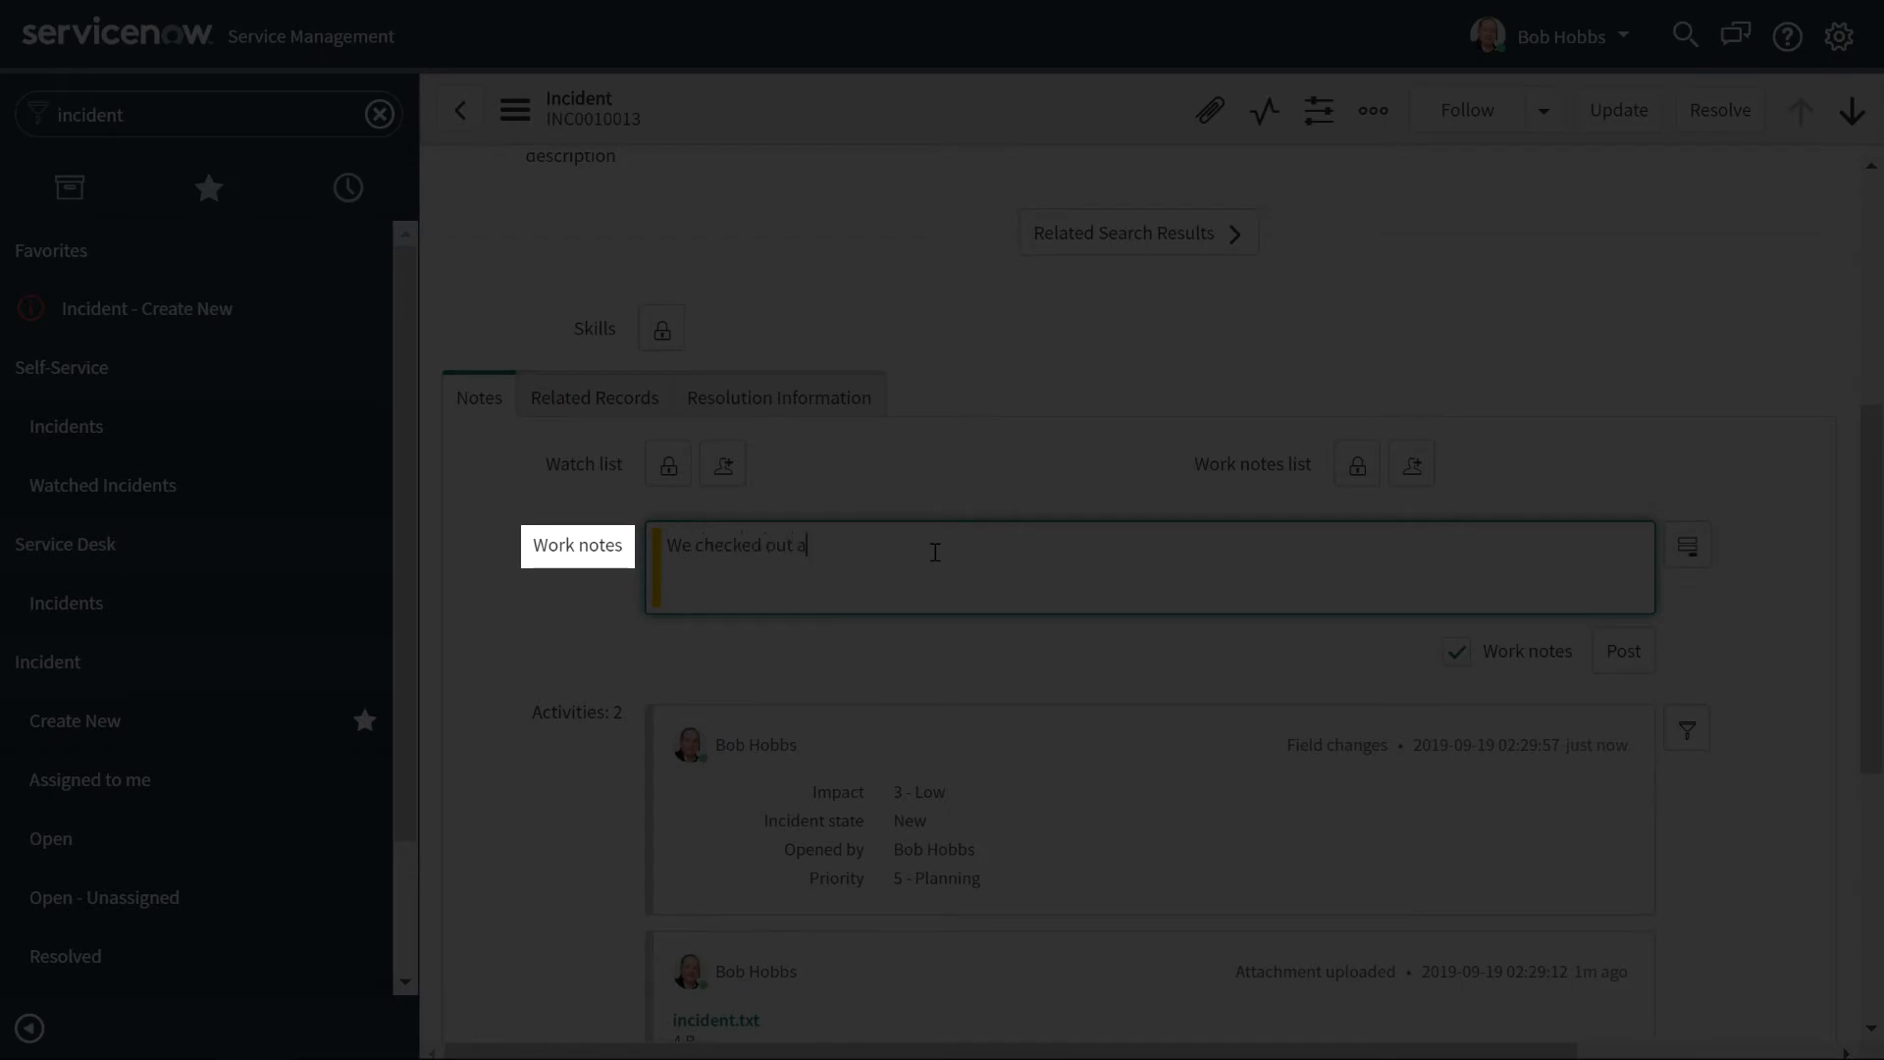
left_click(1629, 659)
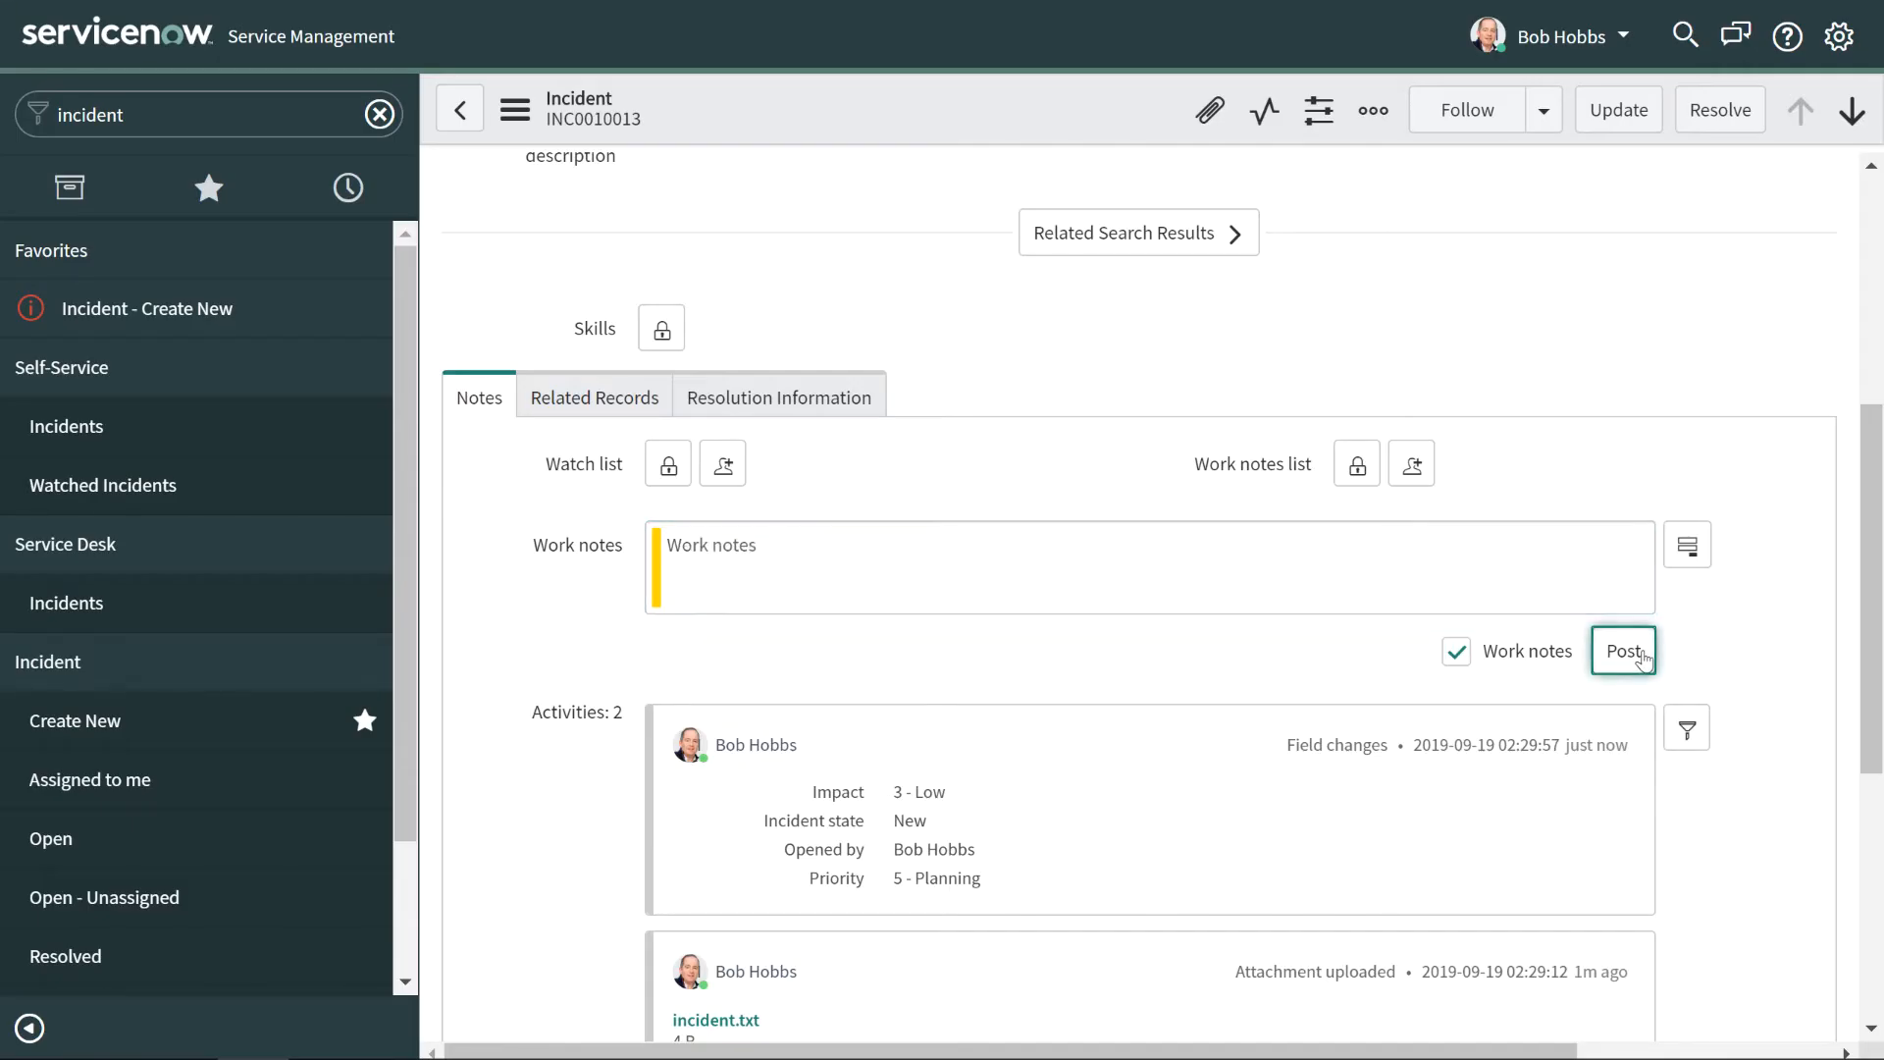
- Post the customer-visible additional comment "We are investigating the matter further." on the incident
left_click(1457, 651)
left_click(953, 550)
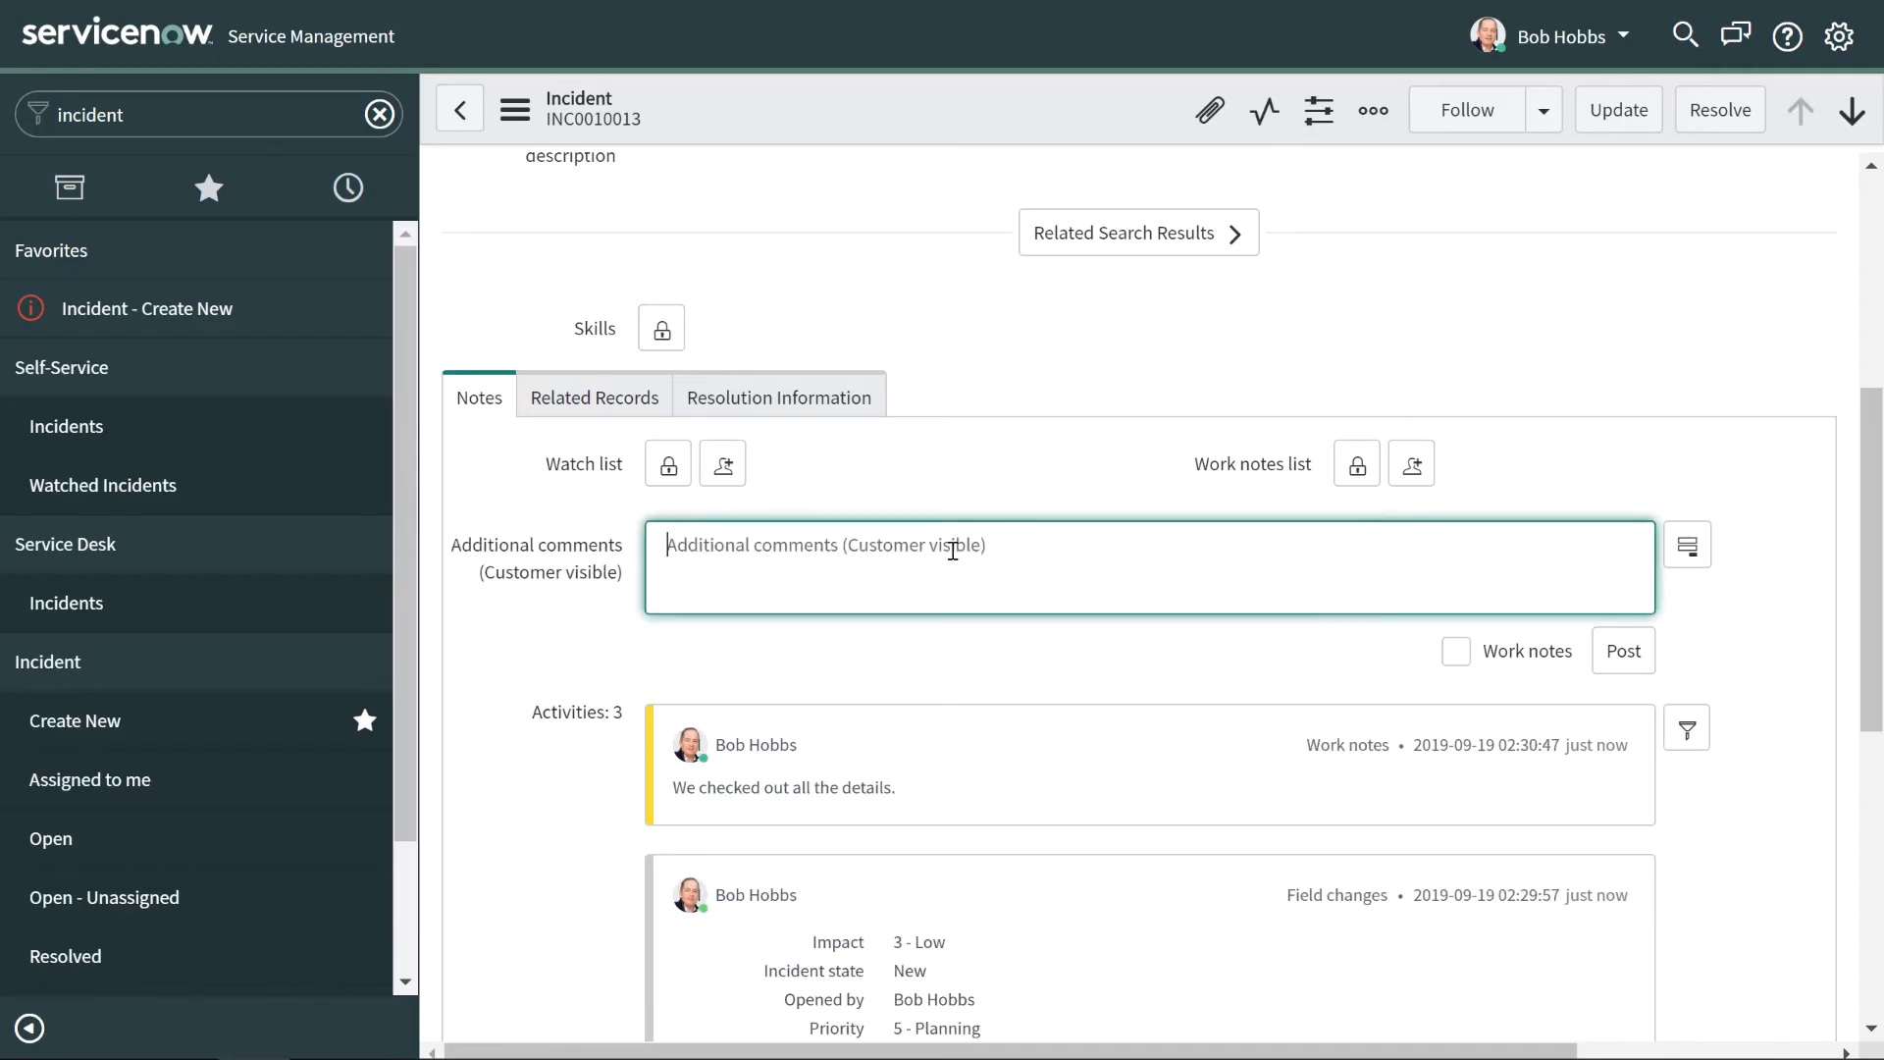
type("We are investigating the matter further.")
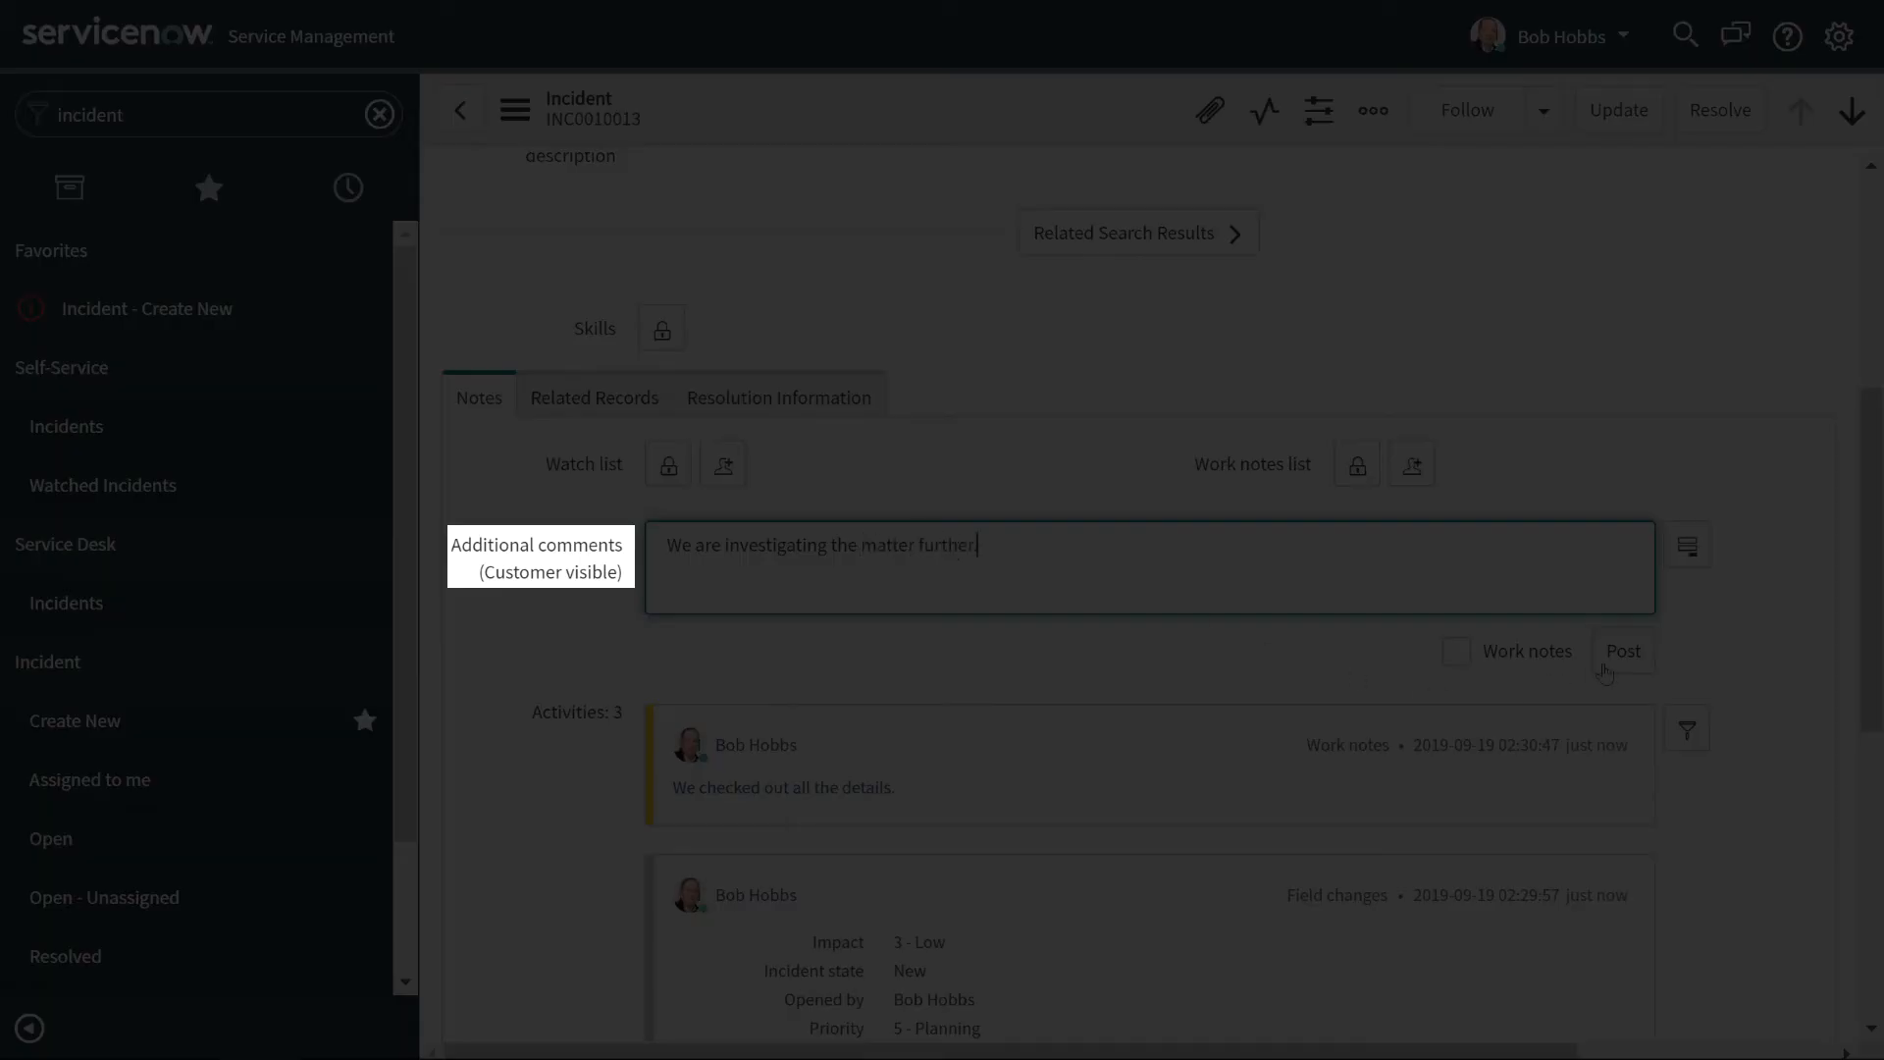
left_click(1623, 653)
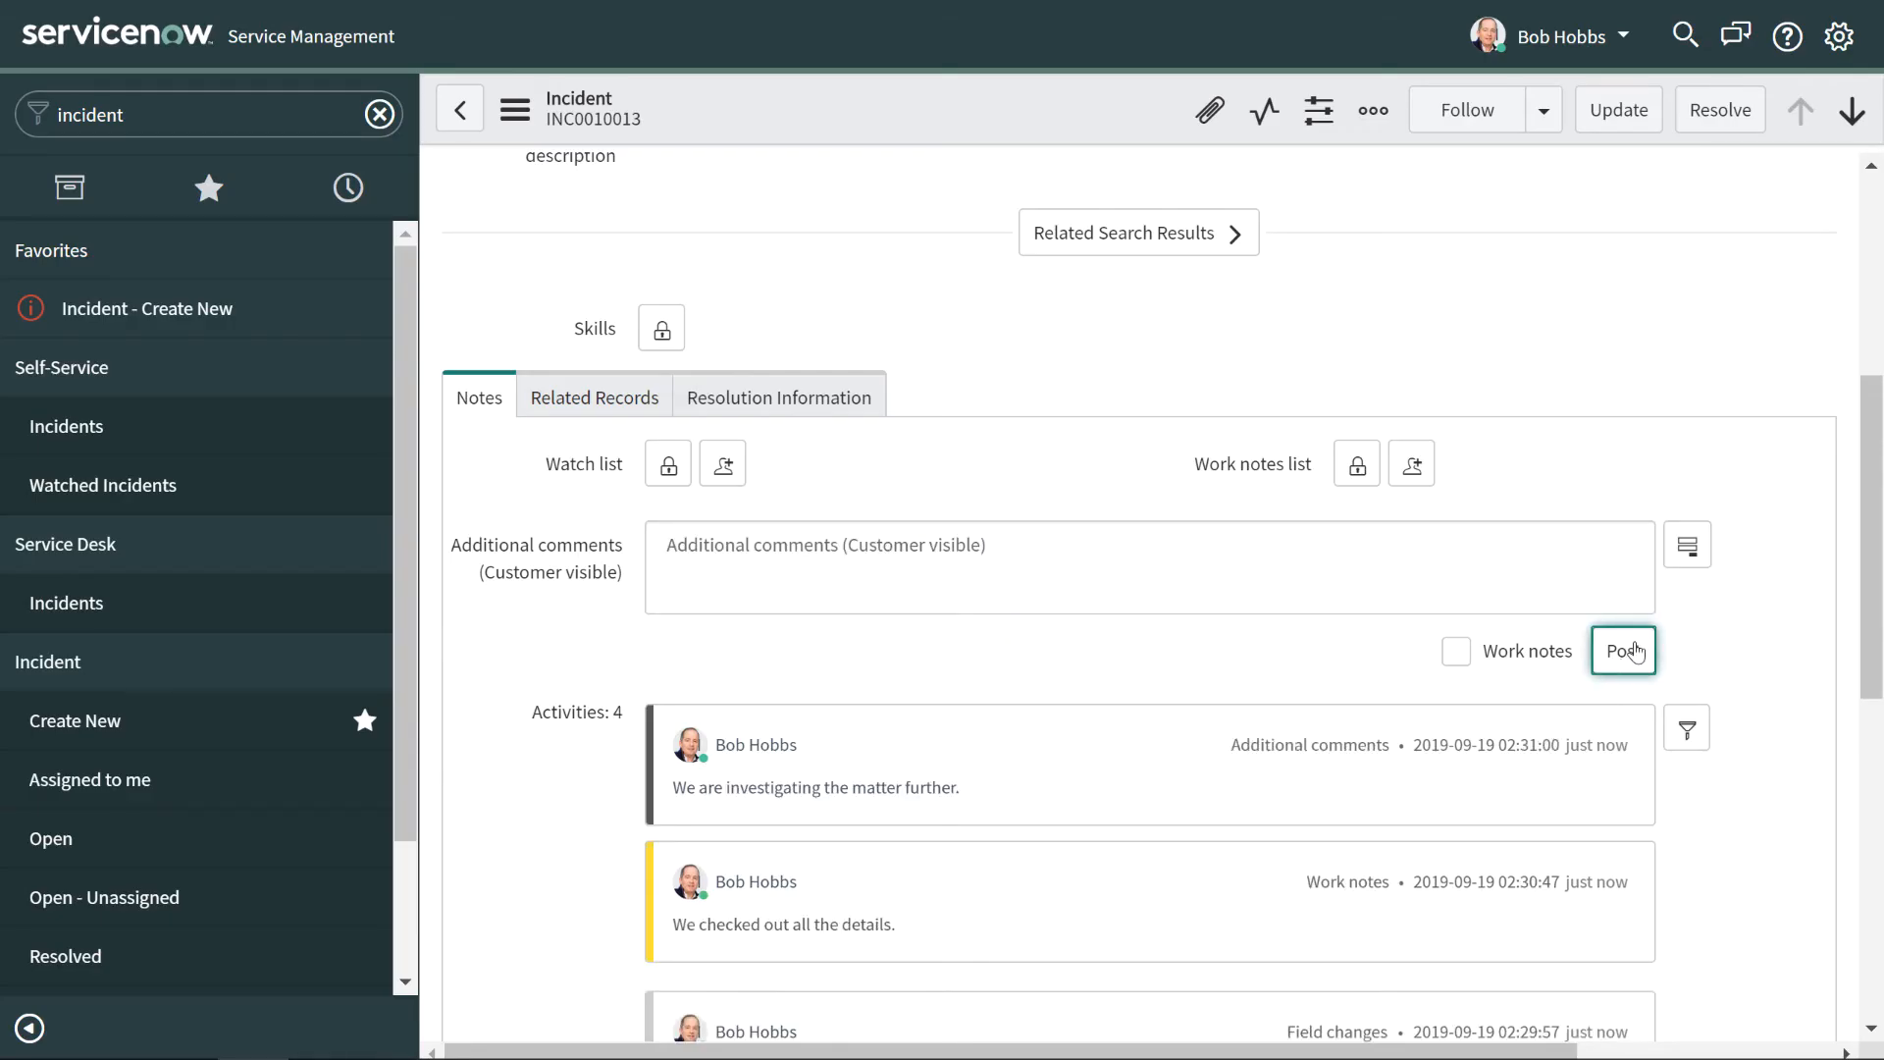
- Update the incident and reopen its record from the incident list to view the activity stream
left_click(1620, 109)
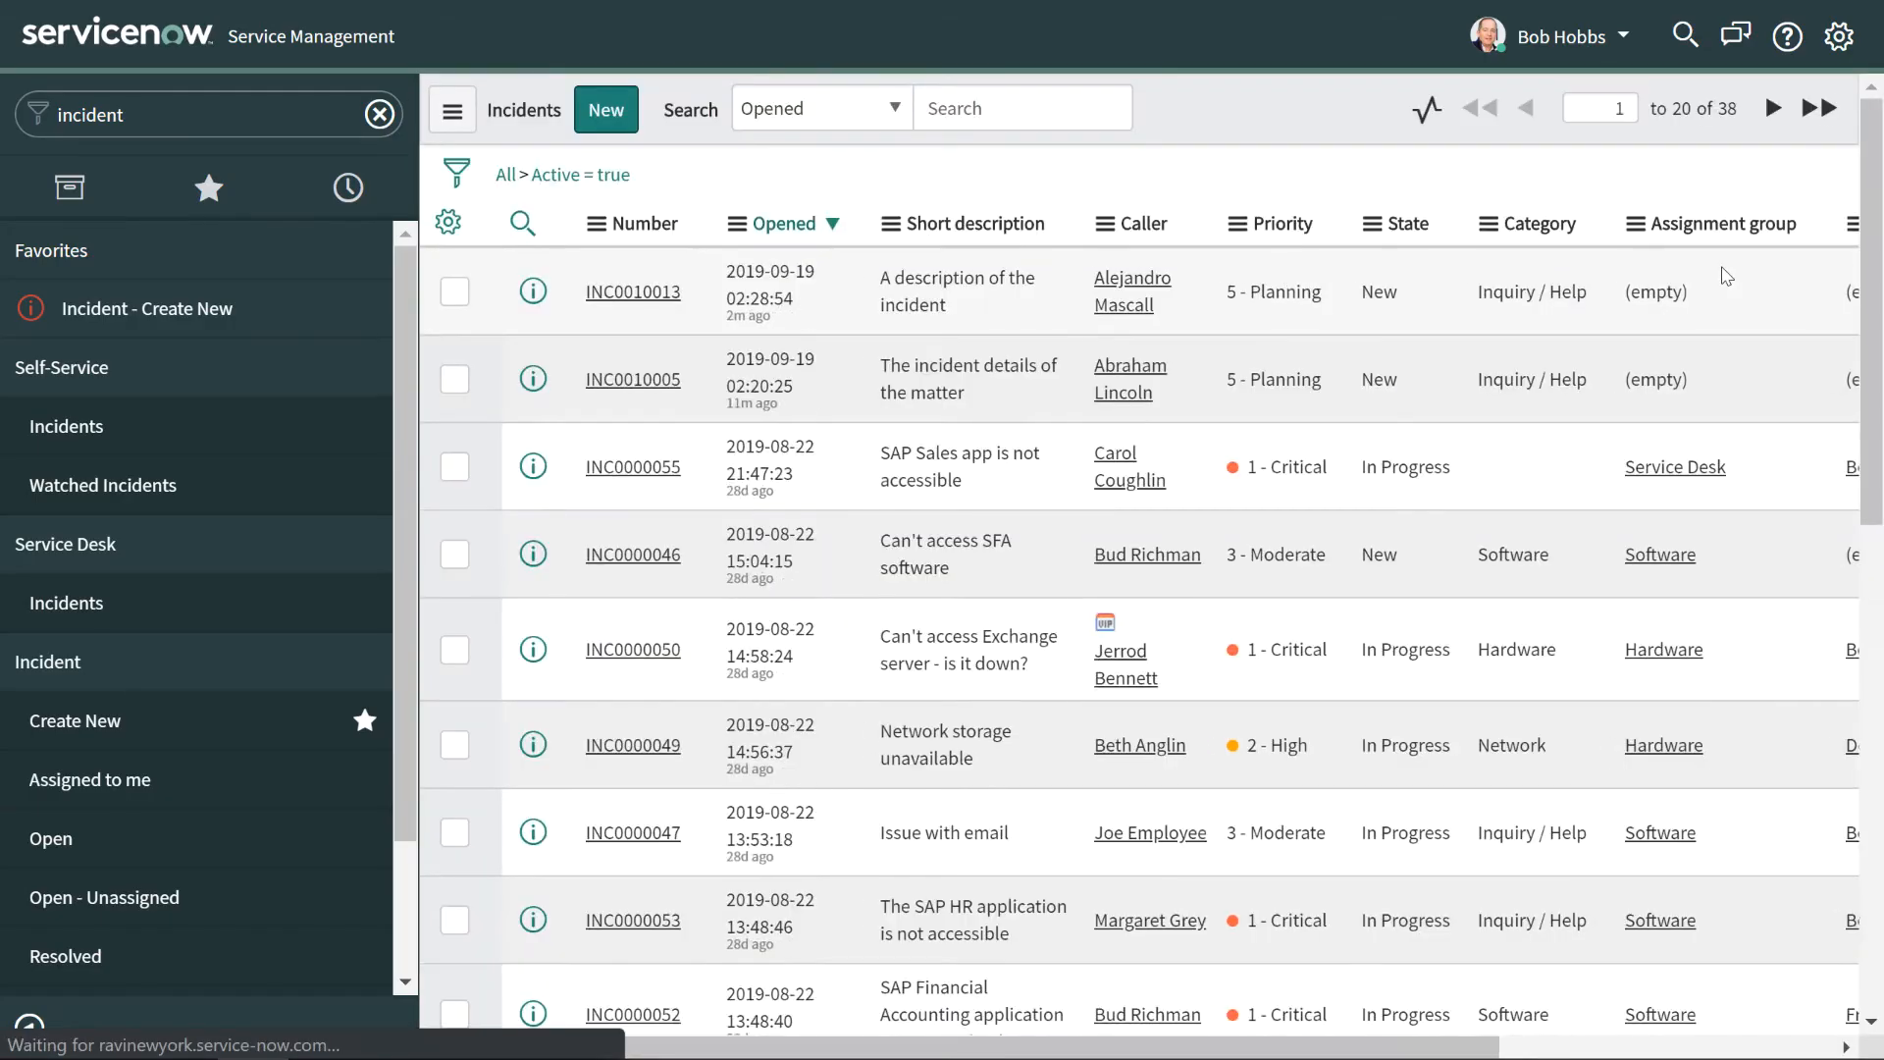
left_click(638, 294)
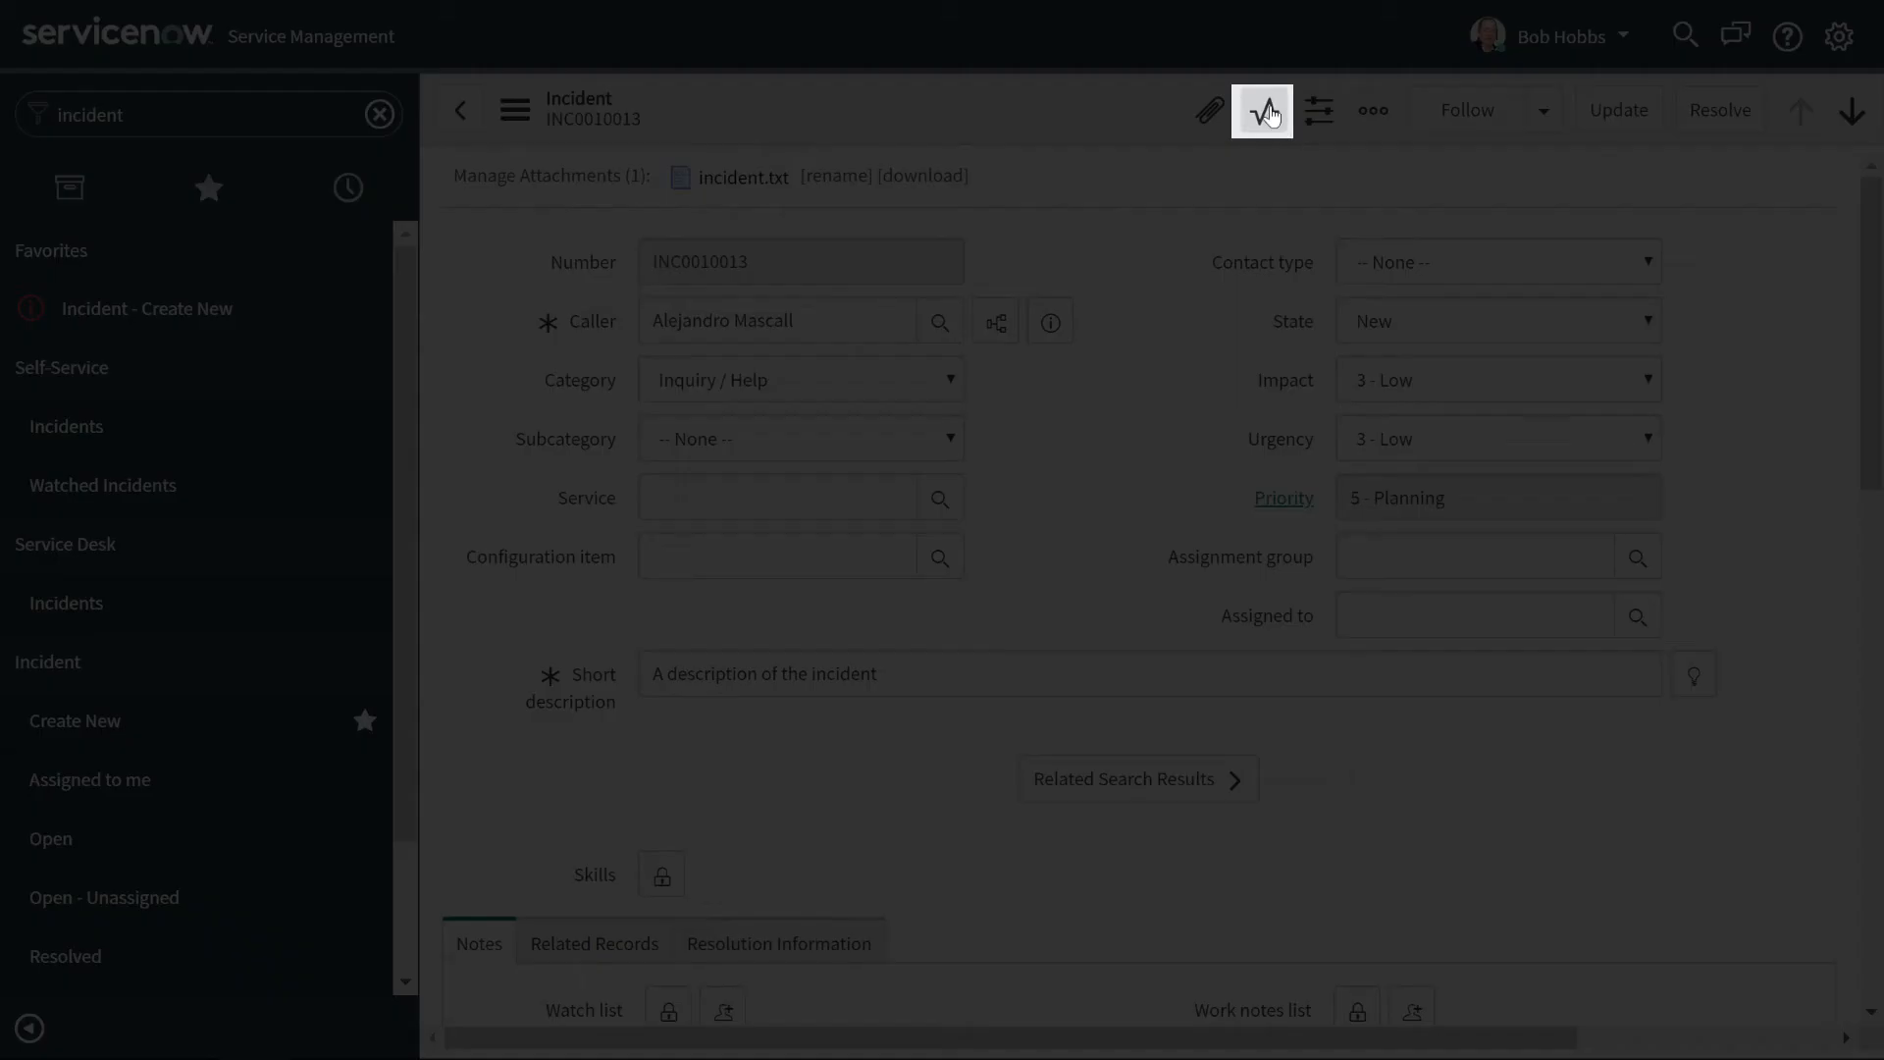
left_click(1267, 111)
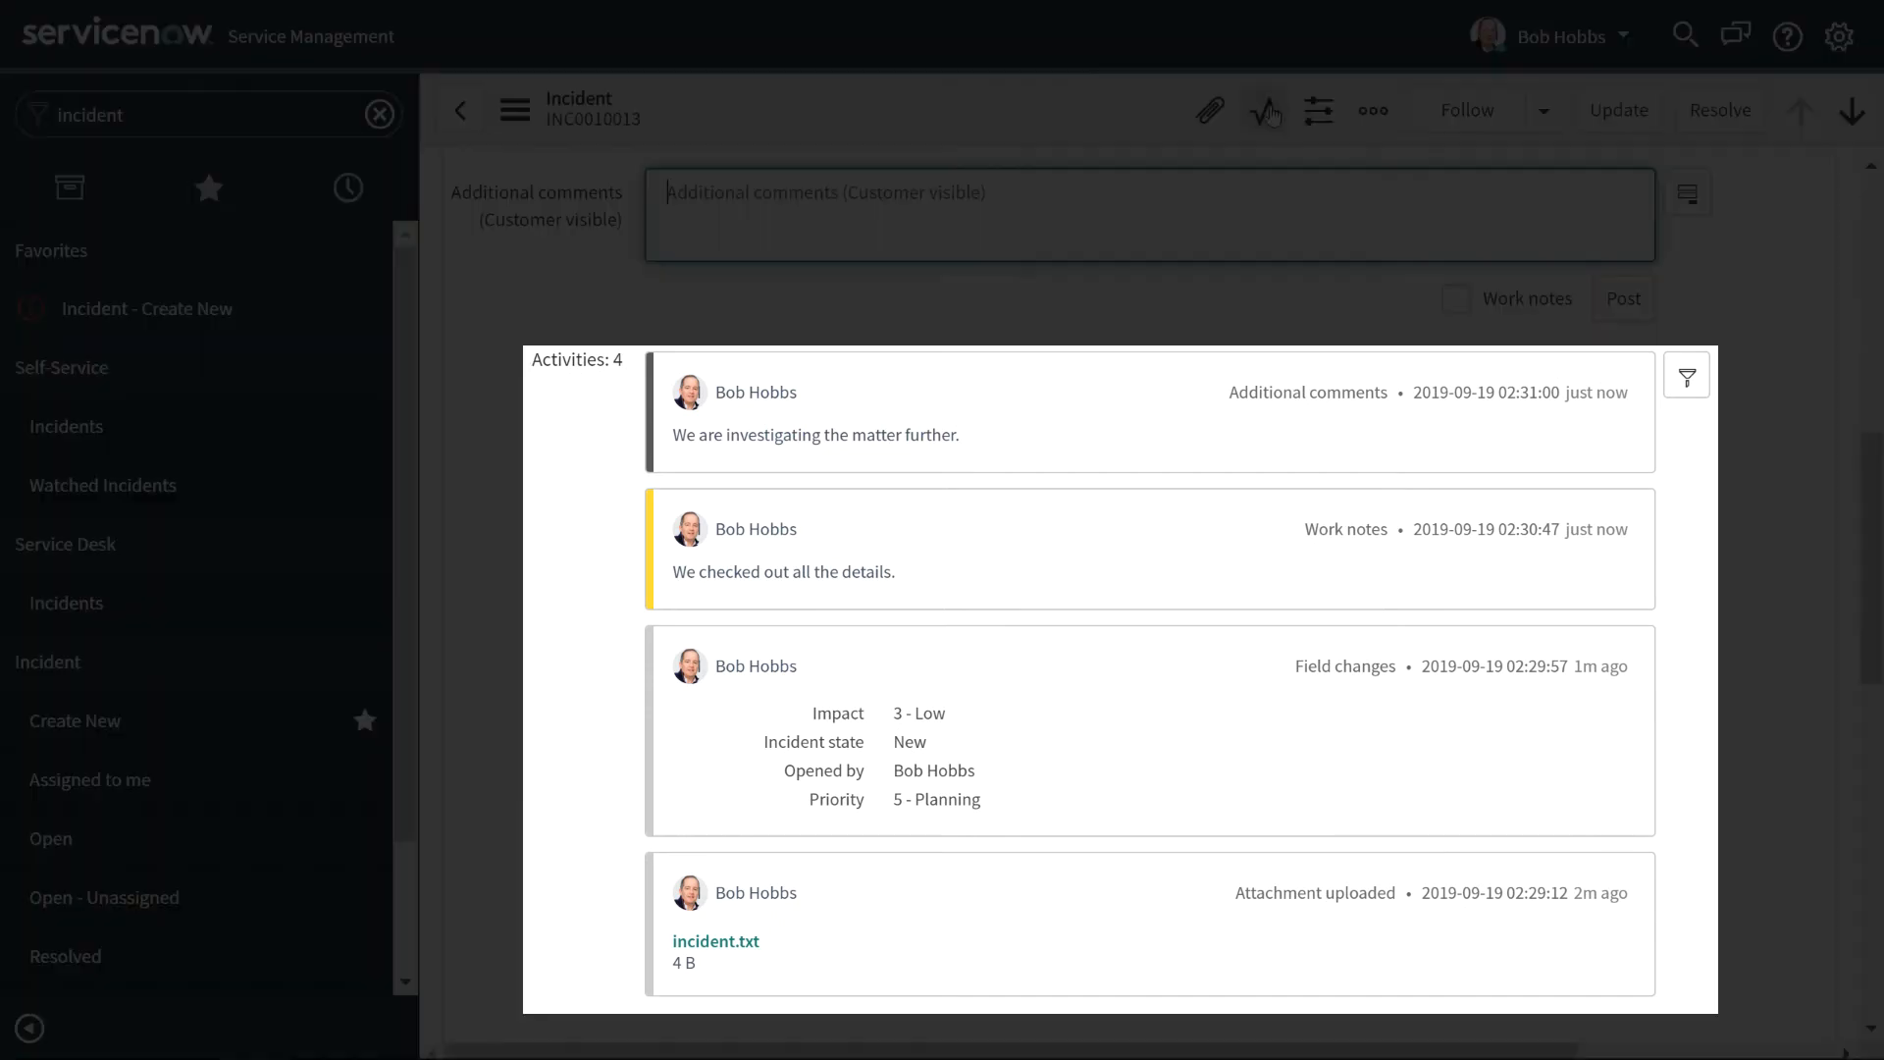
- Add three users and an additional e-mail address to the incident's watch list, and lock the list
left_click_drag(1880, 465, 1879, 398)
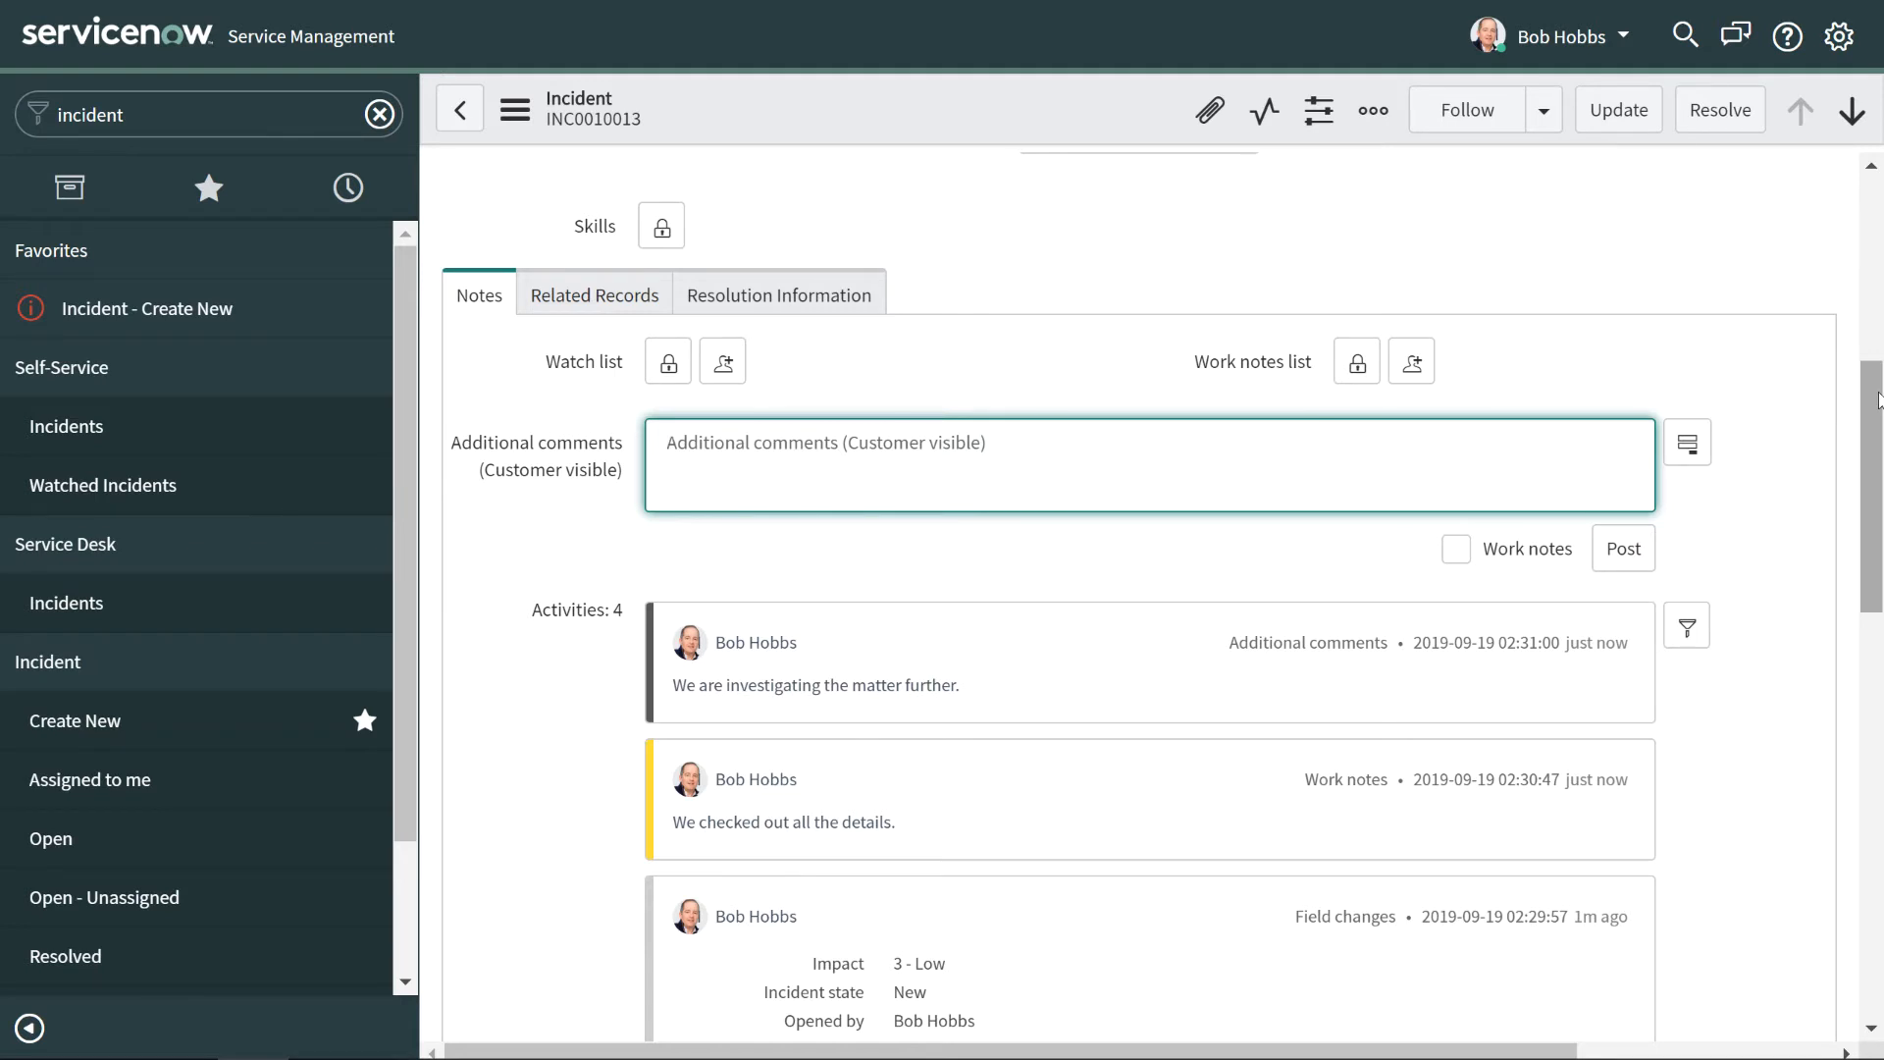
left_click(669, 365)
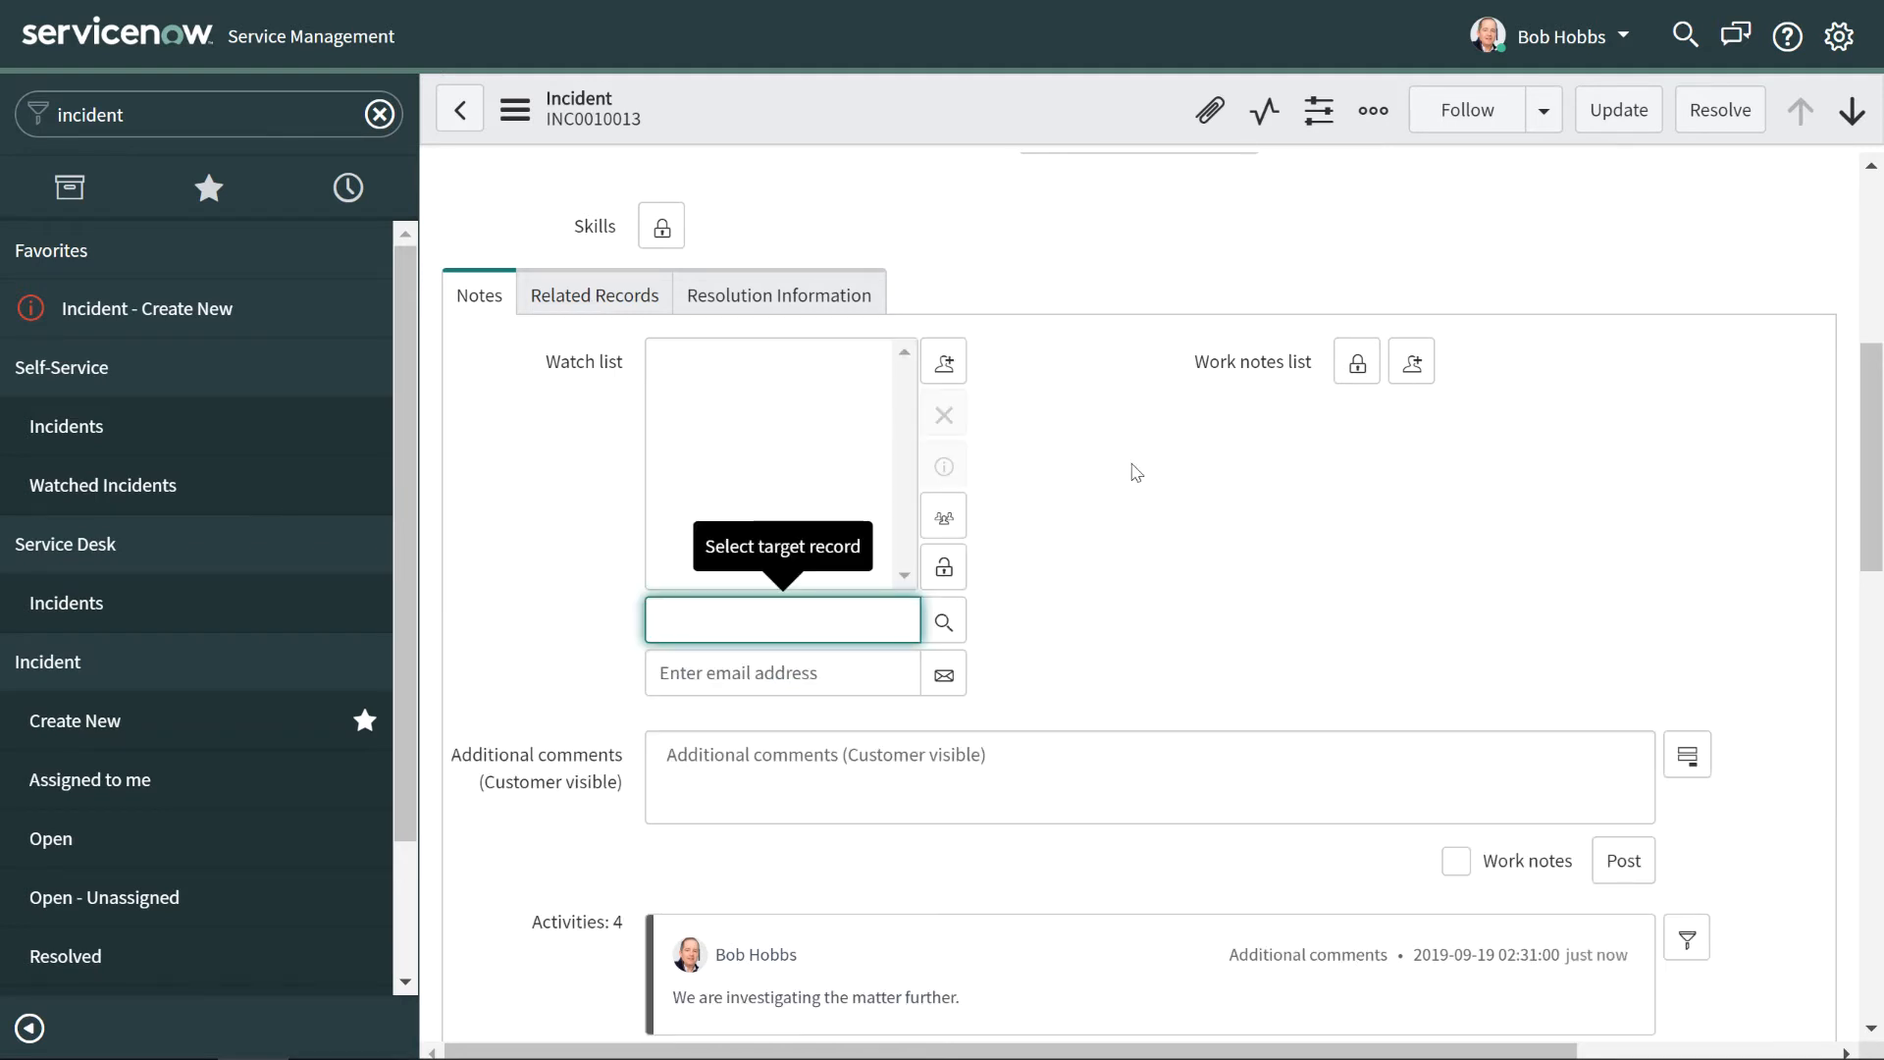
left_click(945, 621)
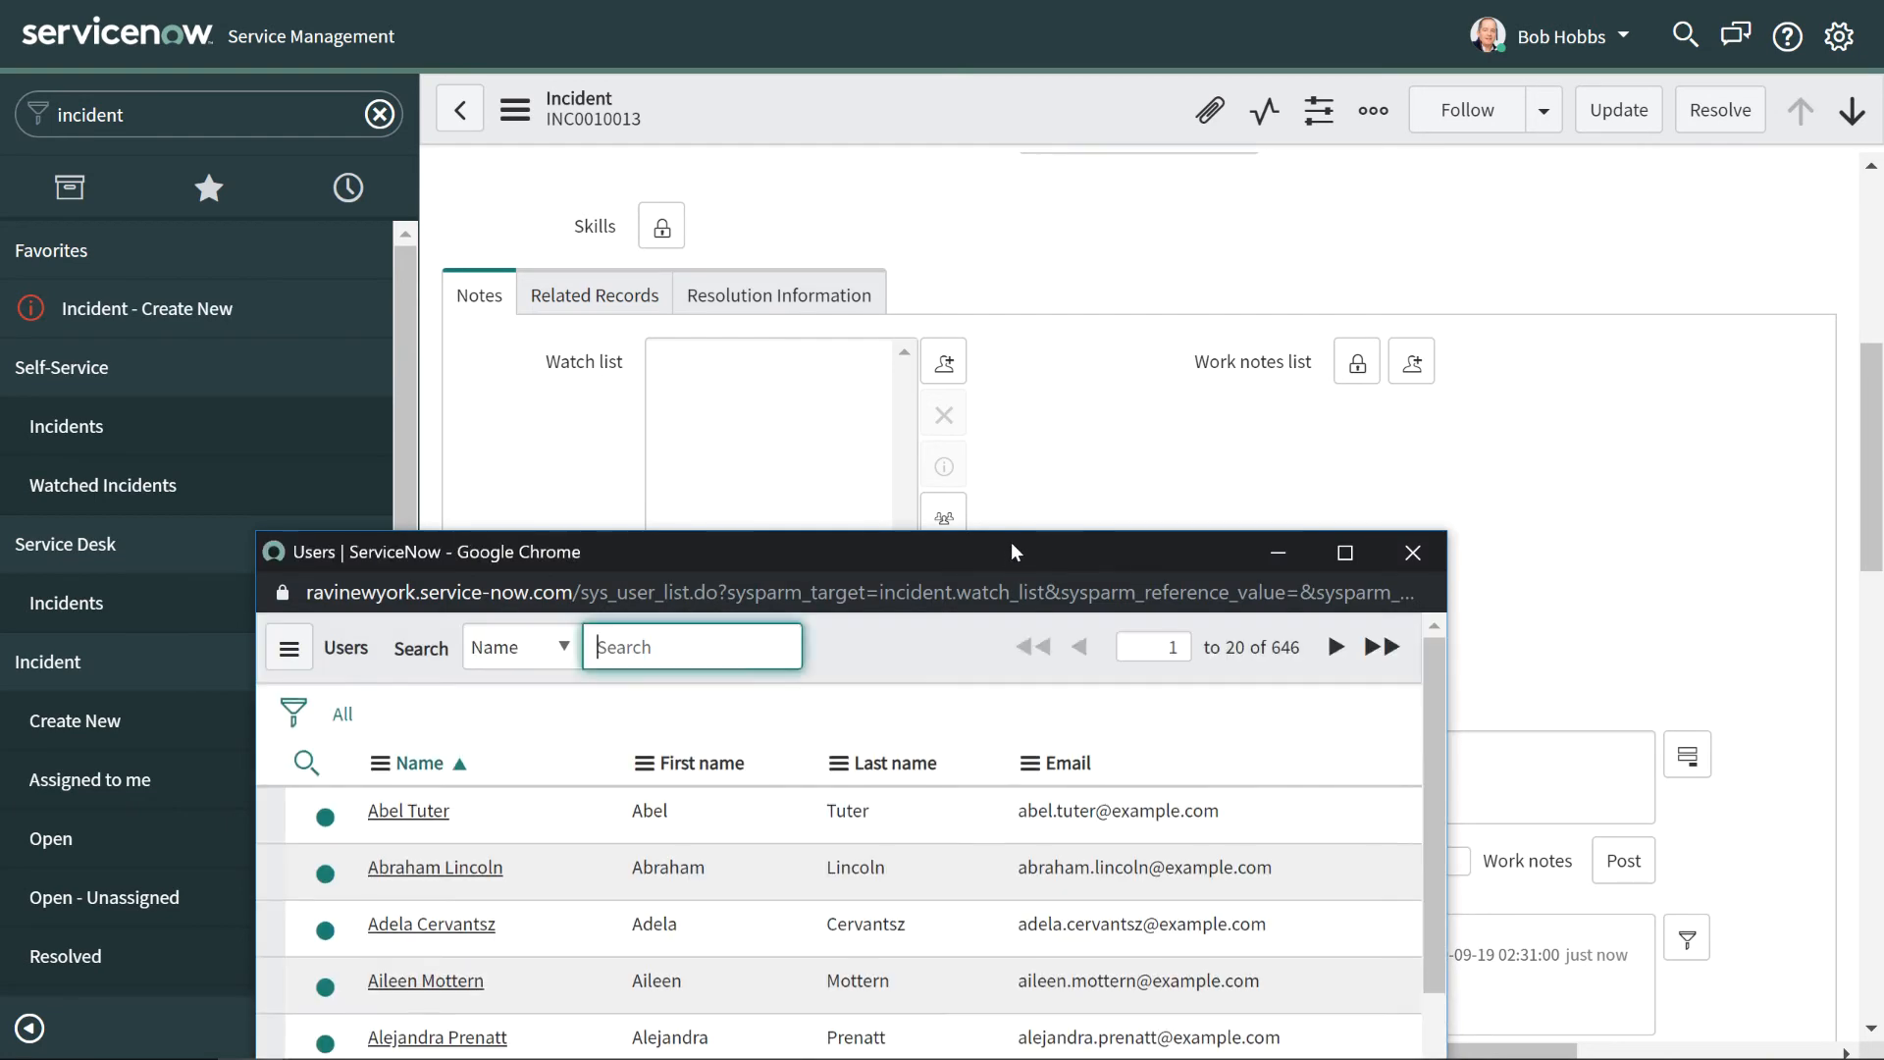
left_click_drag(1011, 542, 1113, 251)
left_click(915, 680)
type("jo")
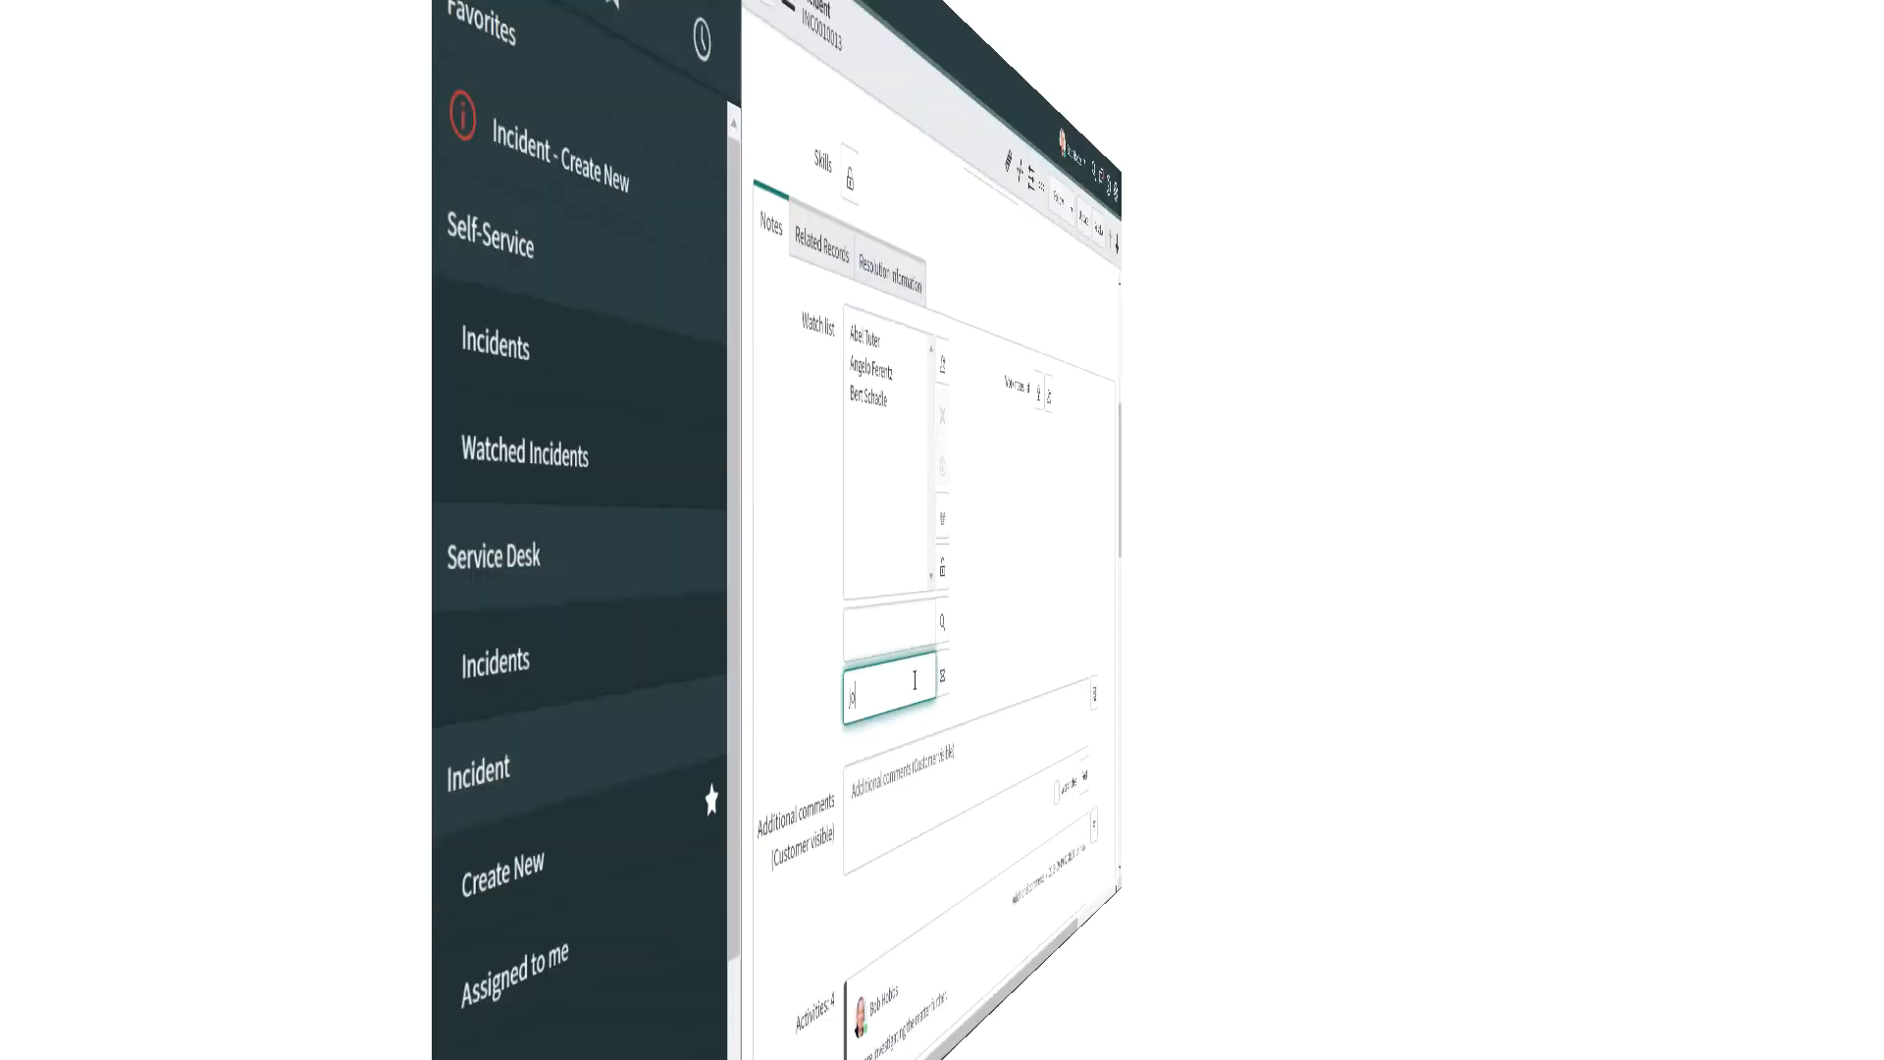
type("@example.com")
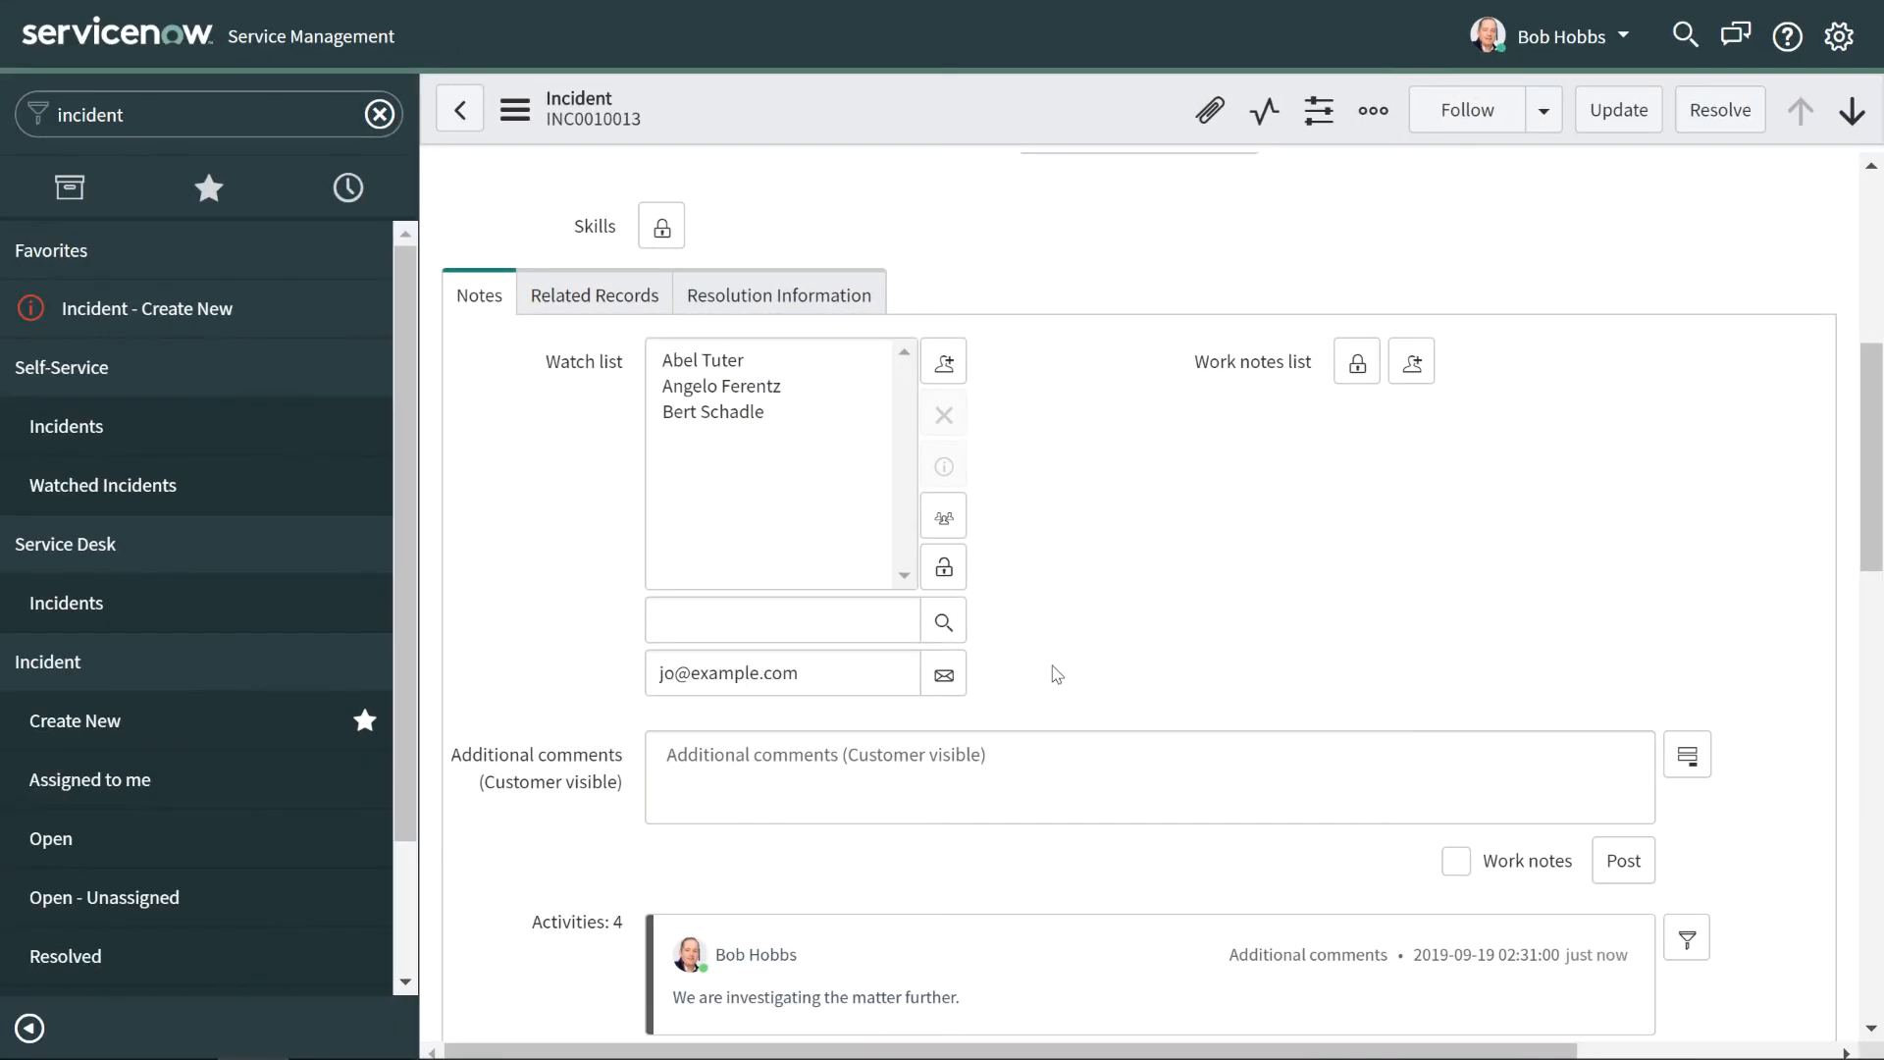
key("Return")
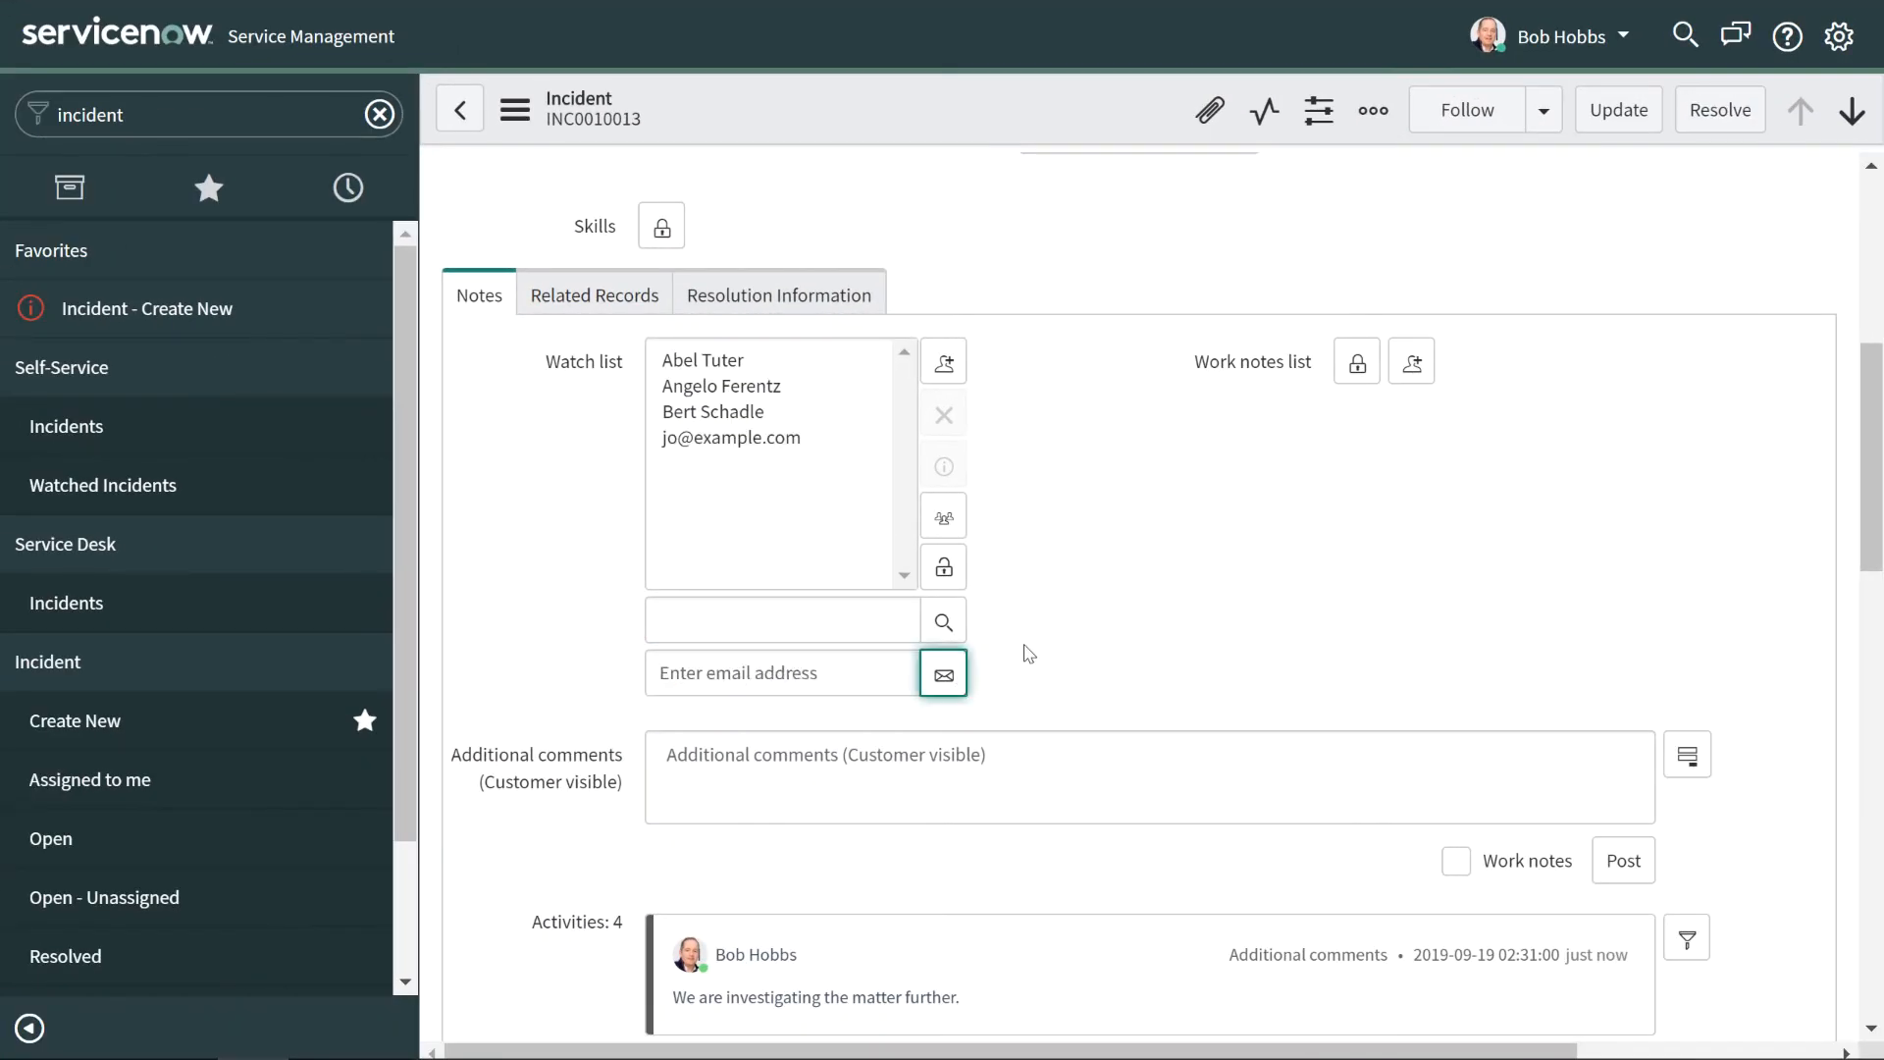
left_click(944, 566)
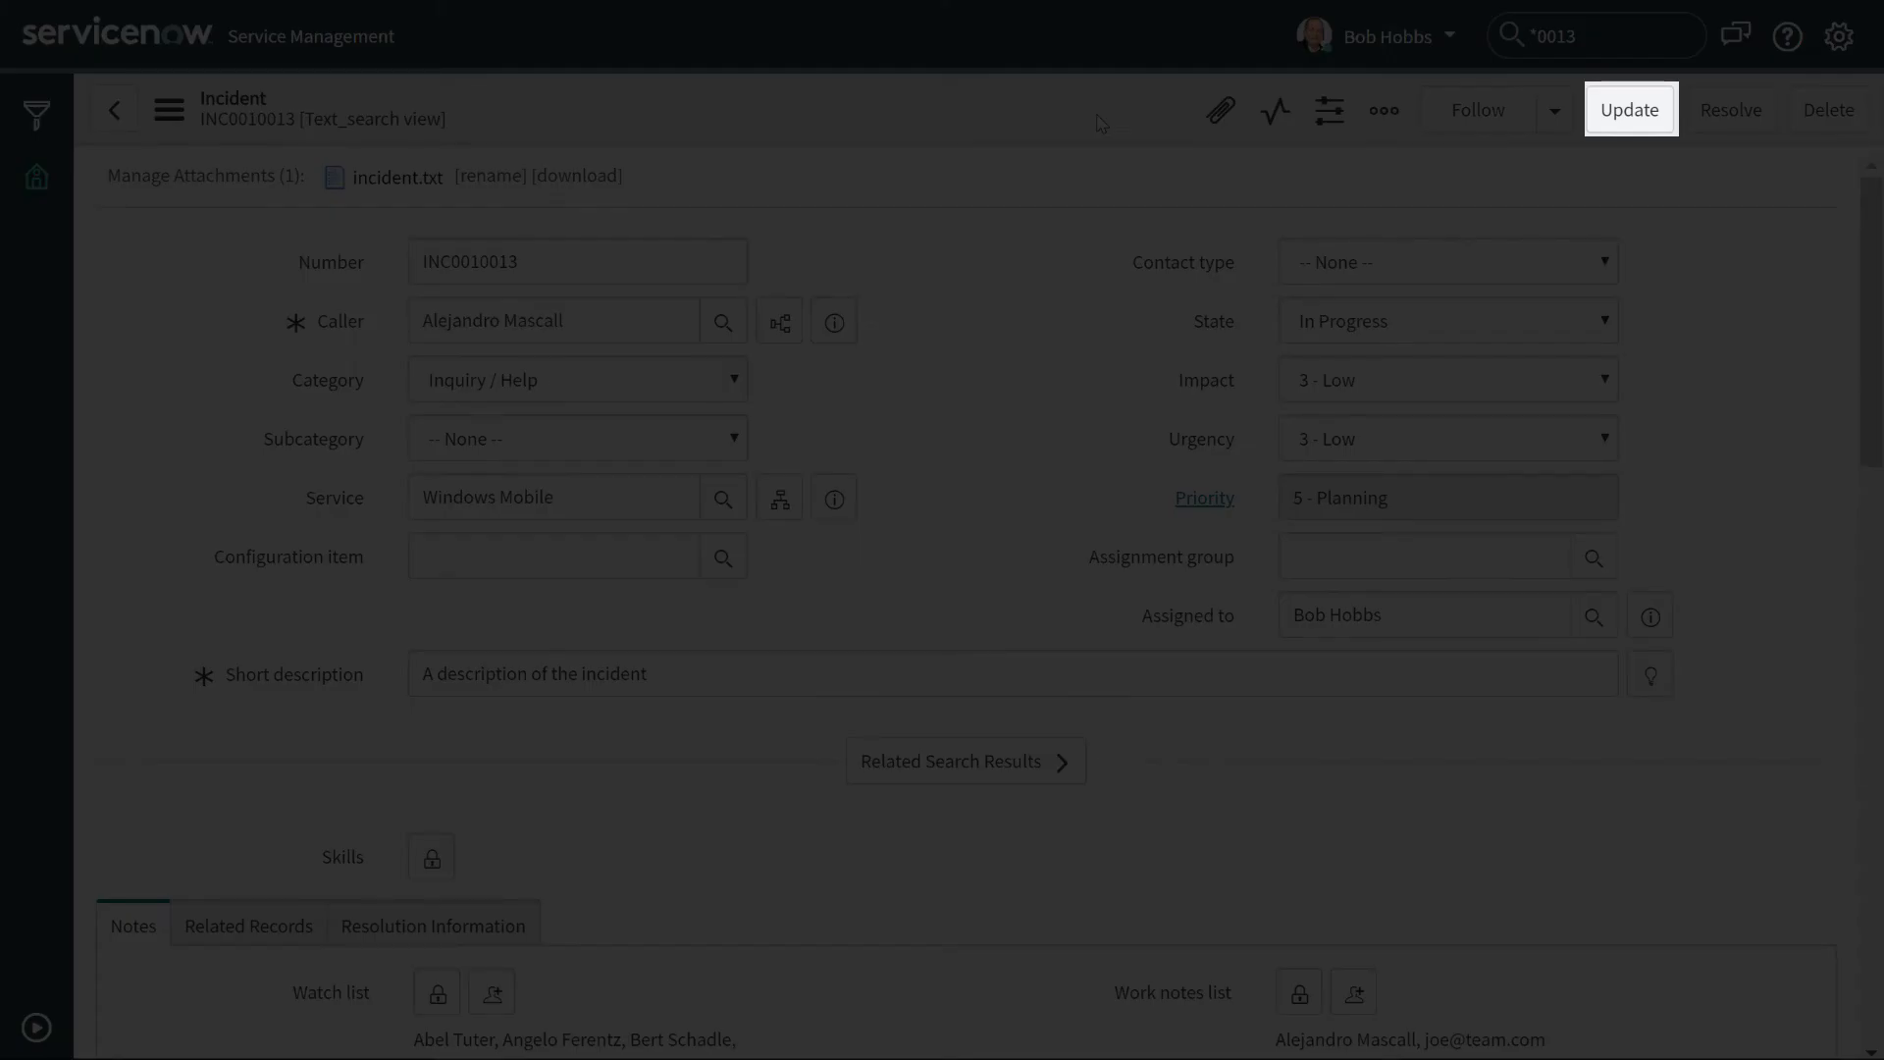
- Save the incident while remaining on its form, and update it to return to the incident list
right_click(1100, 122)
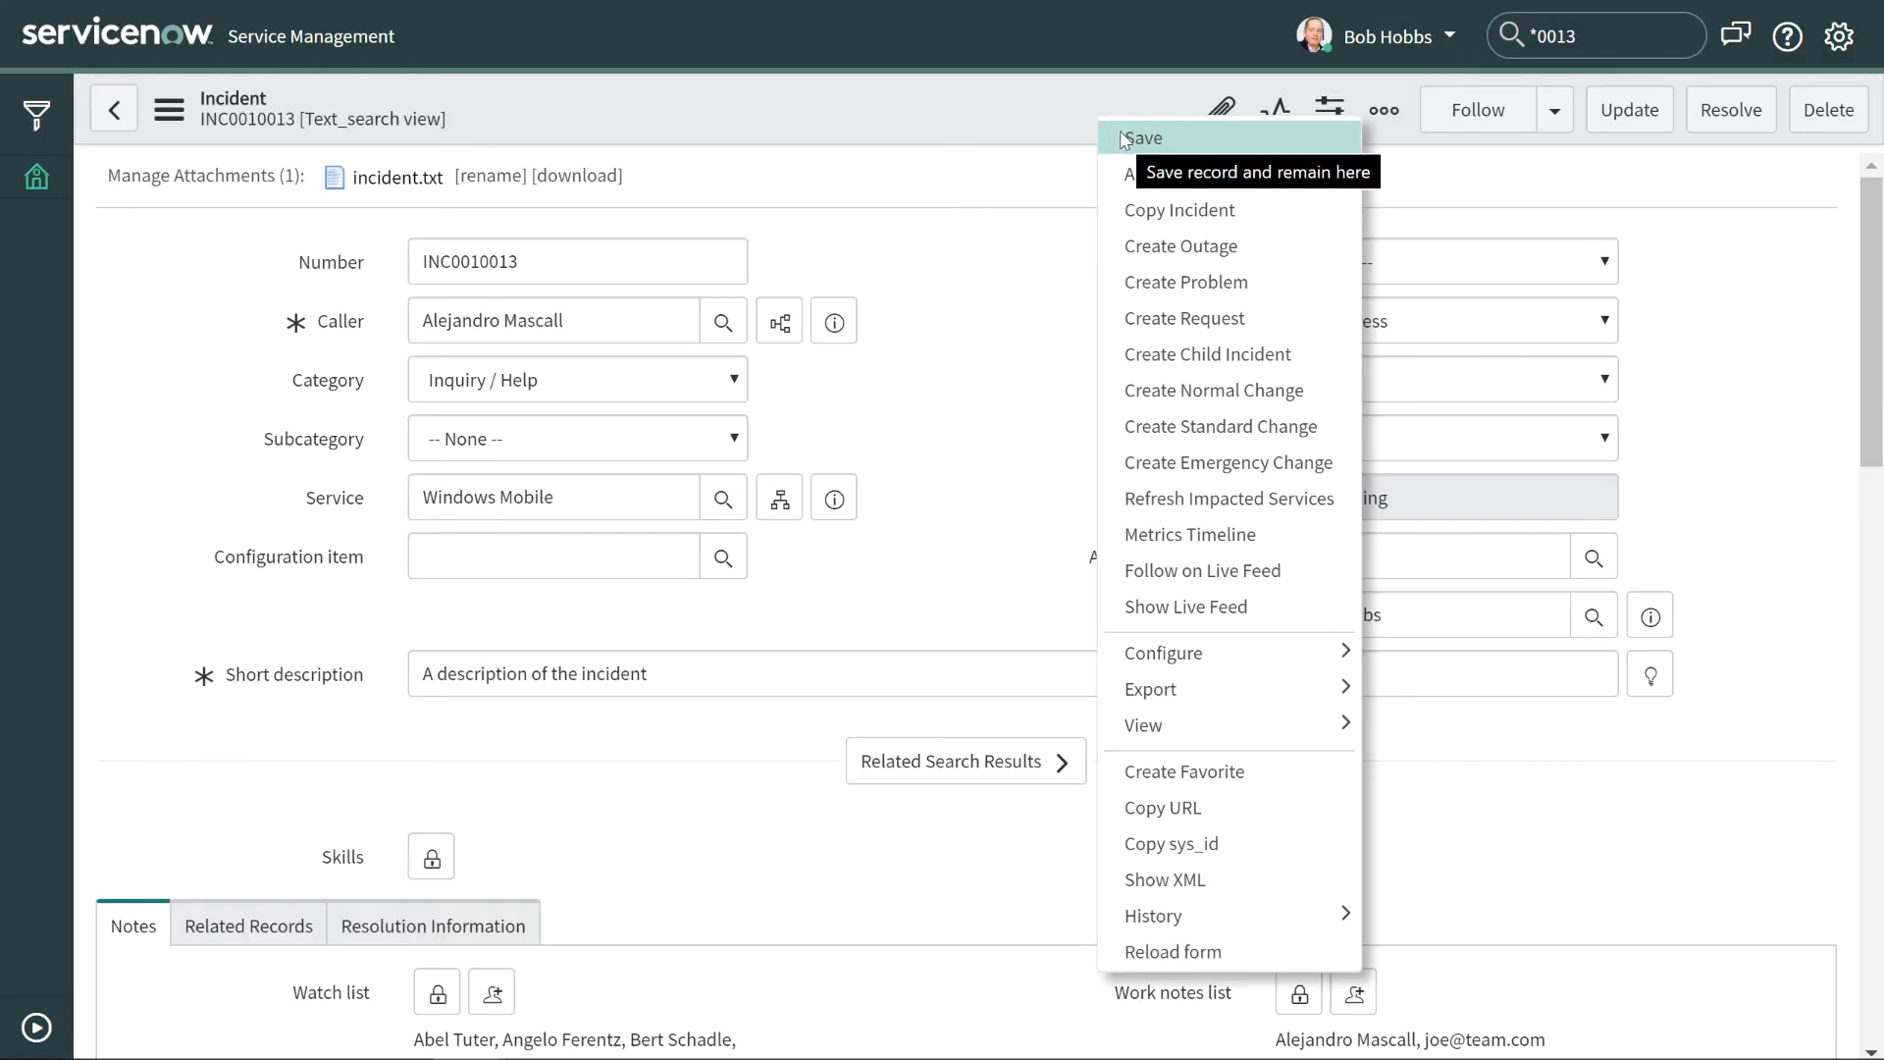
left_click(1122, 135)
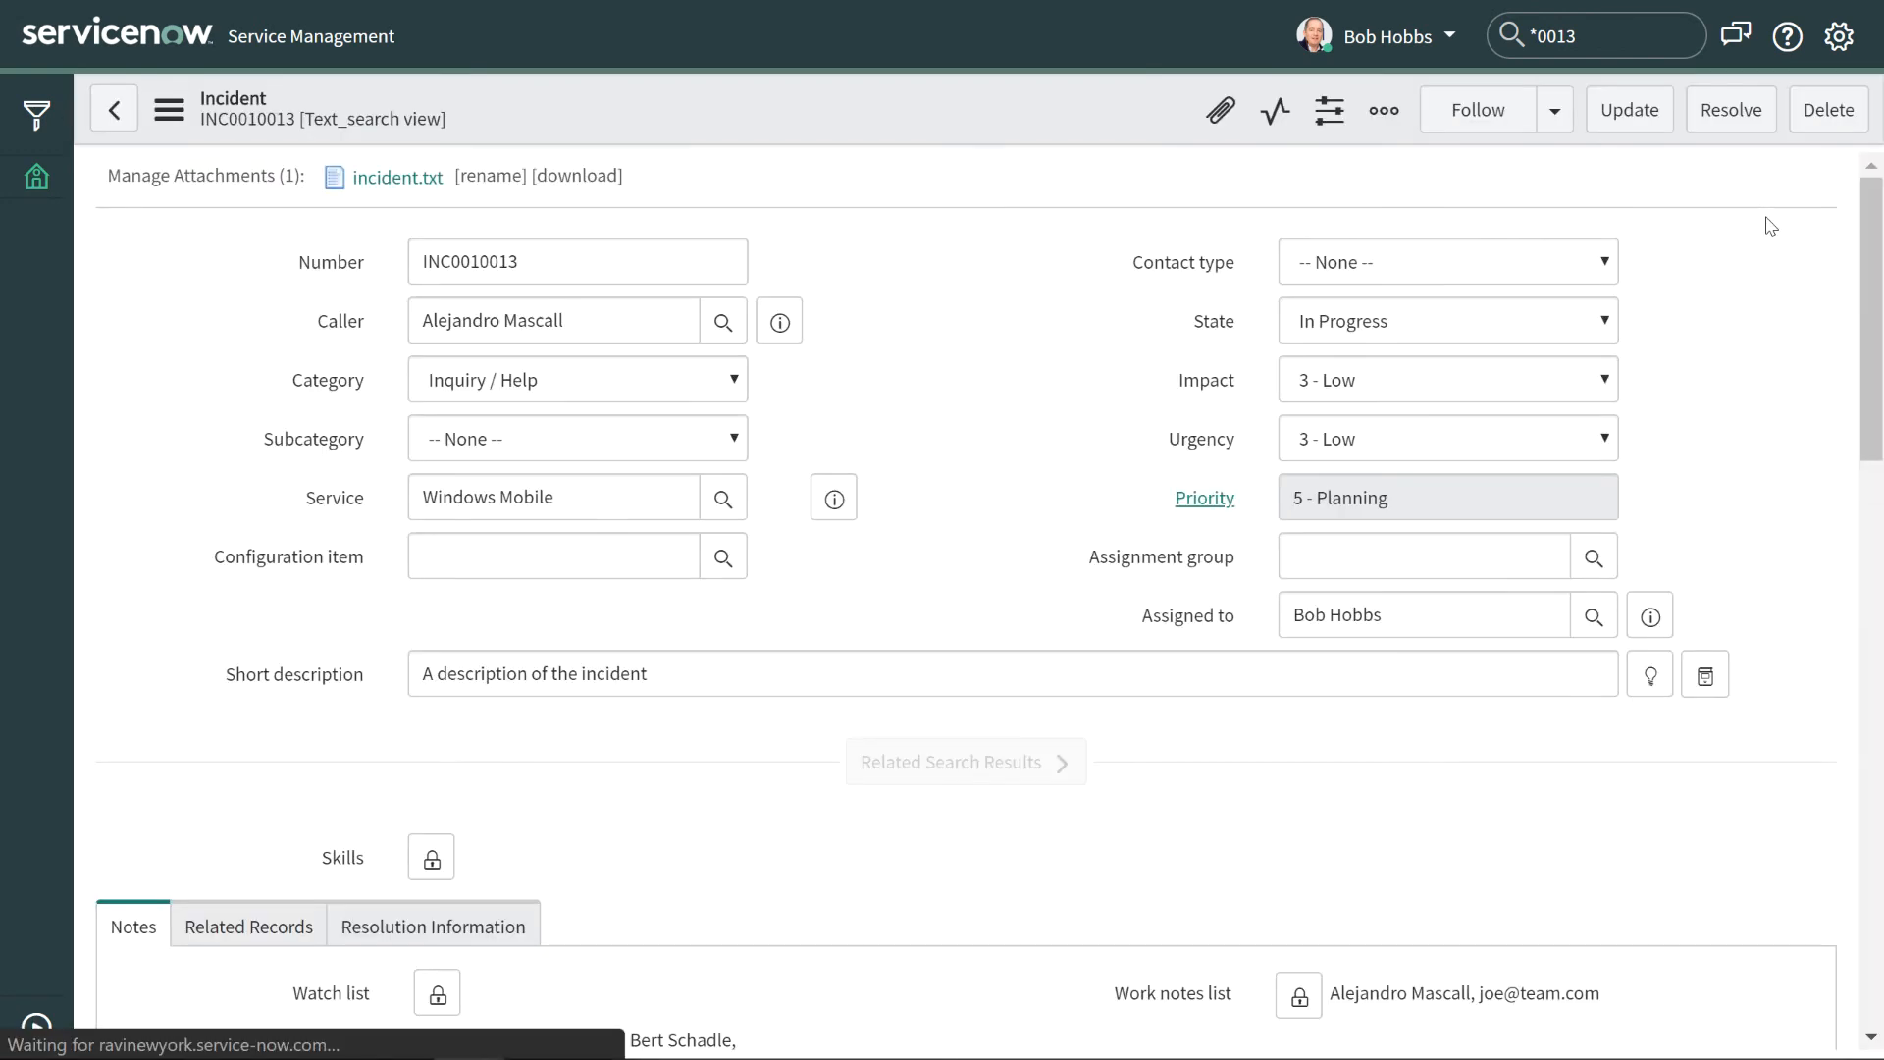
left_click(1642, 118)
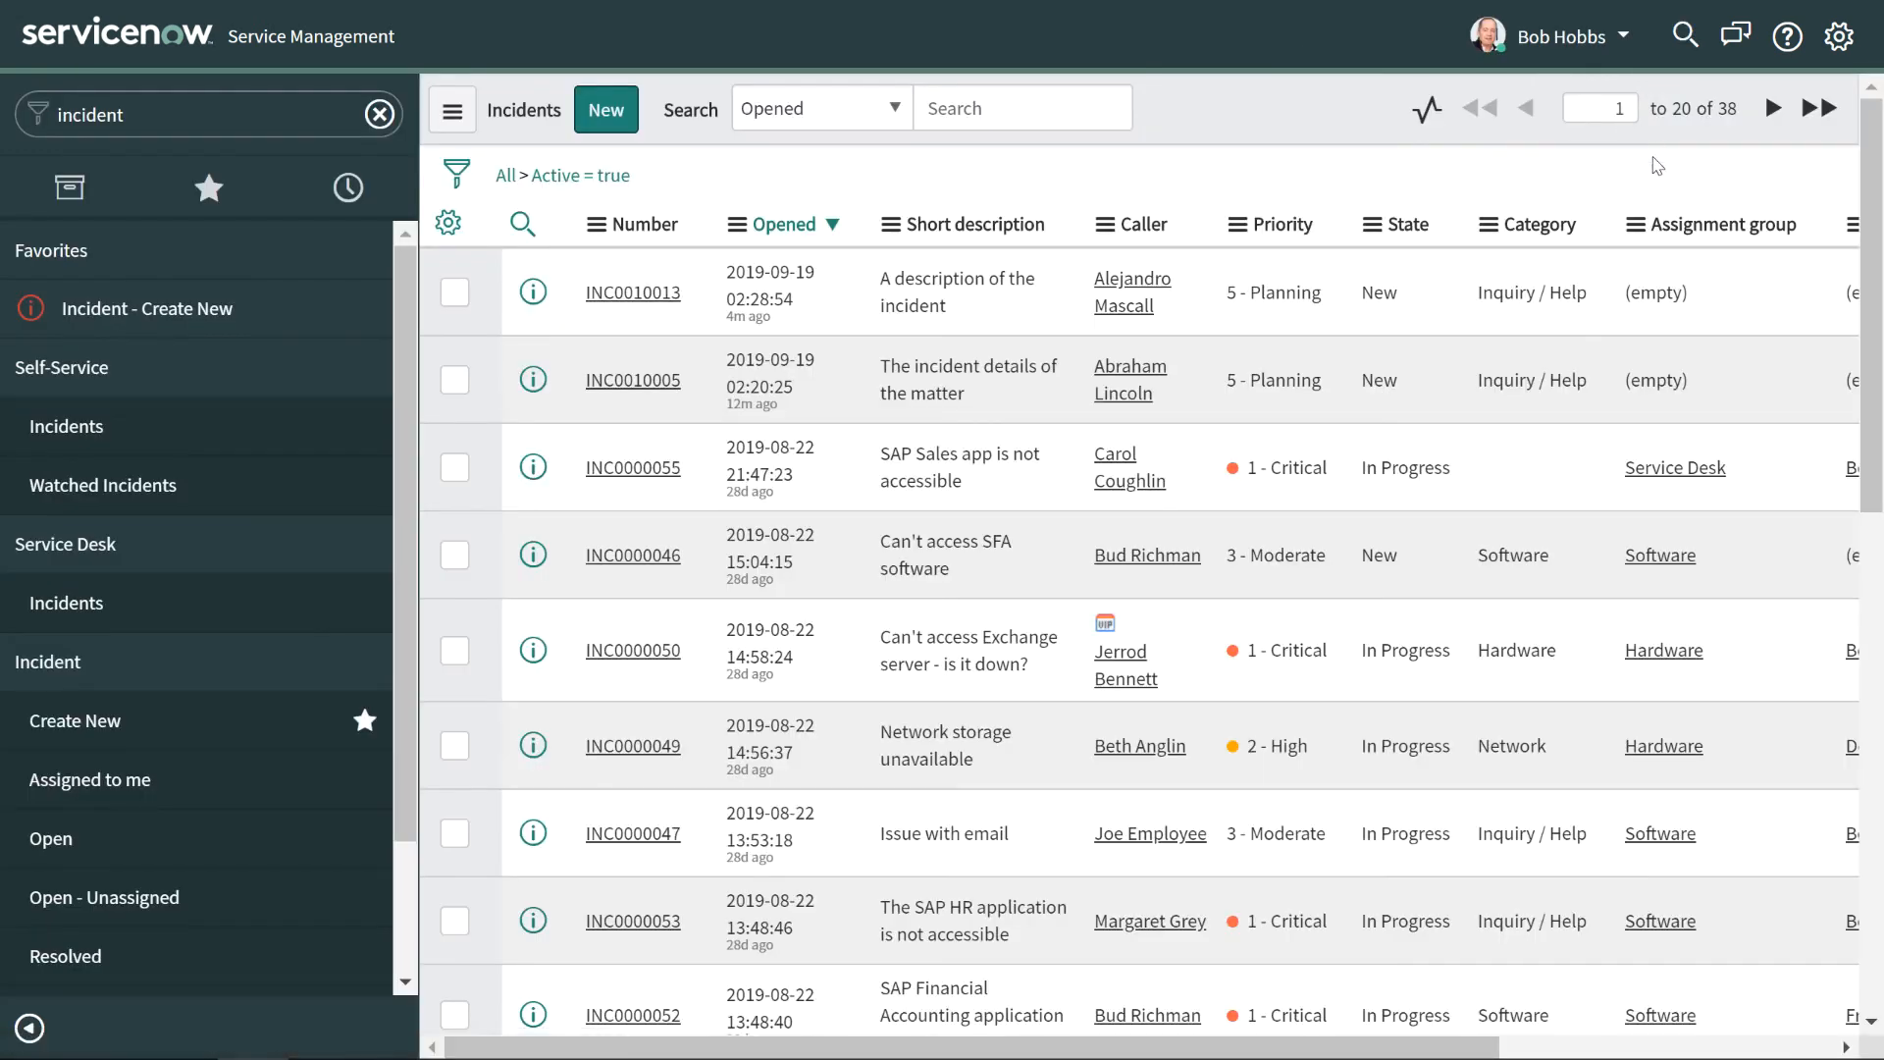
- Reopen the incident "A description of the incident" and choose Windows Mobile as its service from the services list
left_click(633, 293)
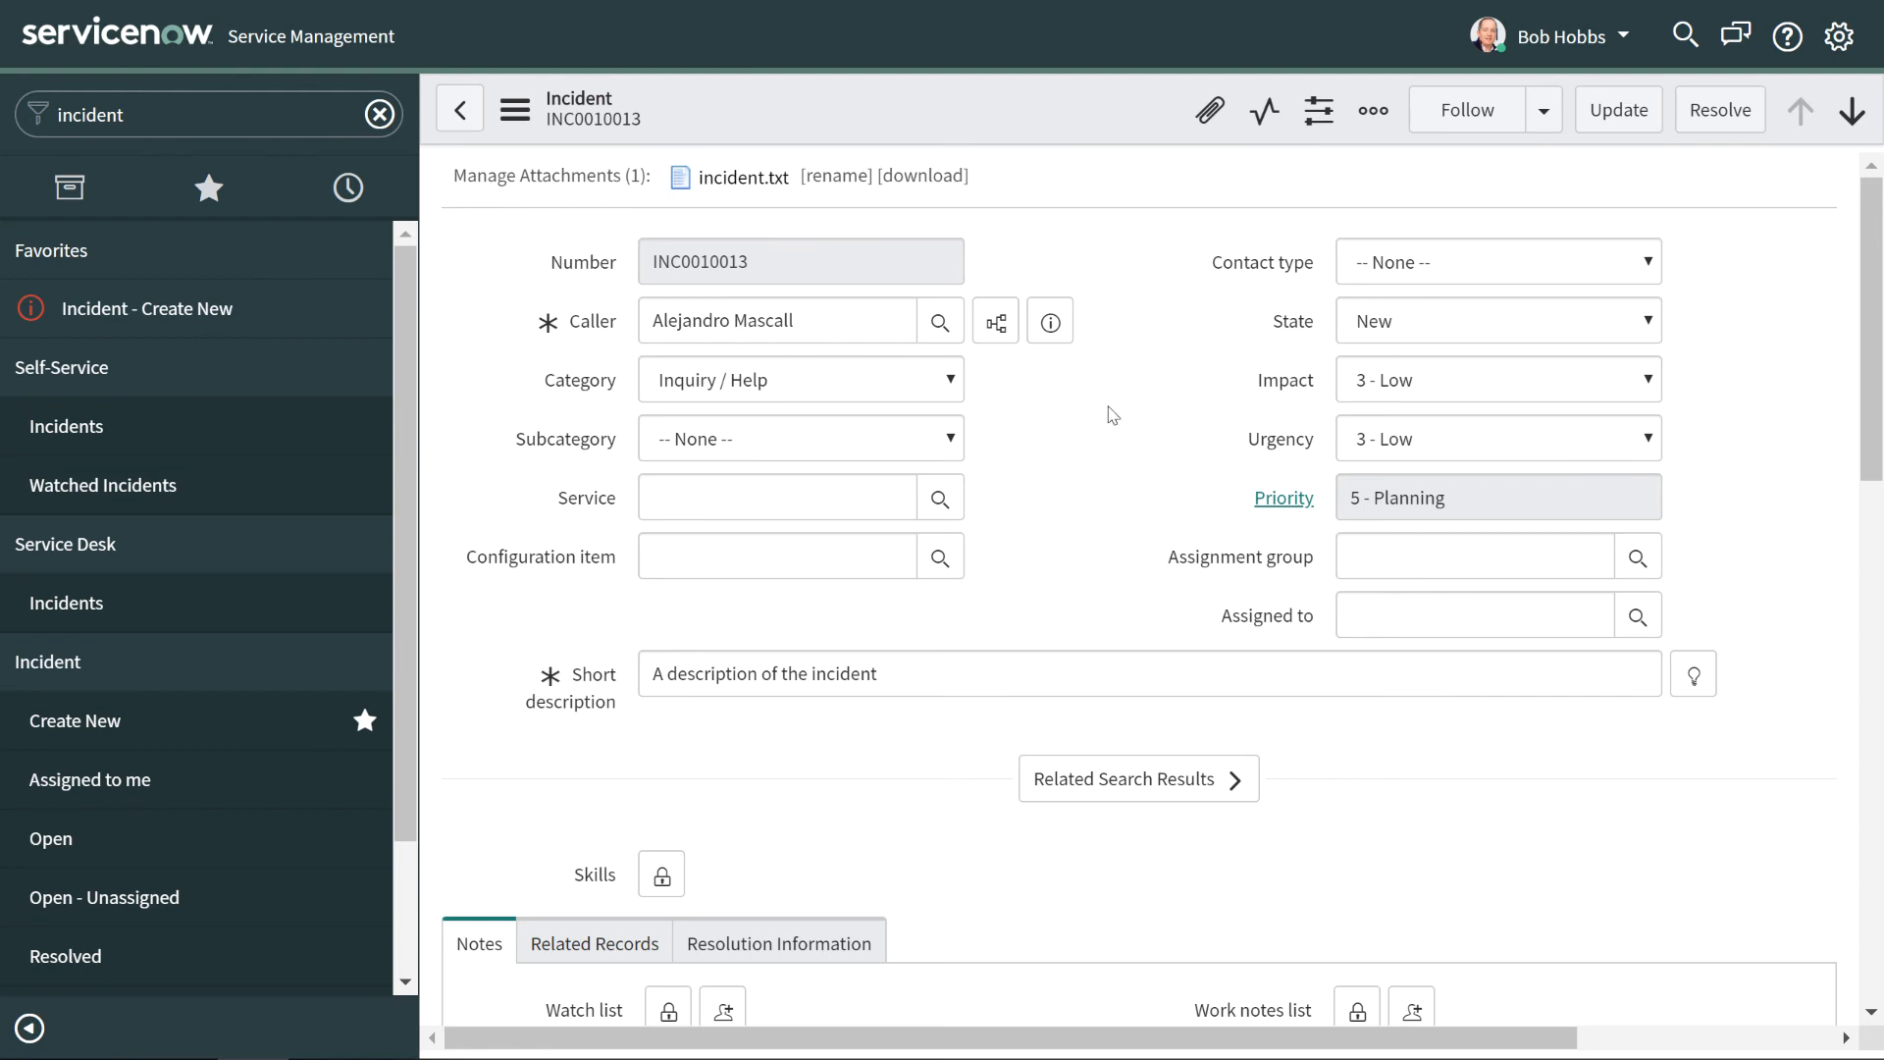
left_click(942, 497)
left_click_drag(961, 533, 1151, 214)
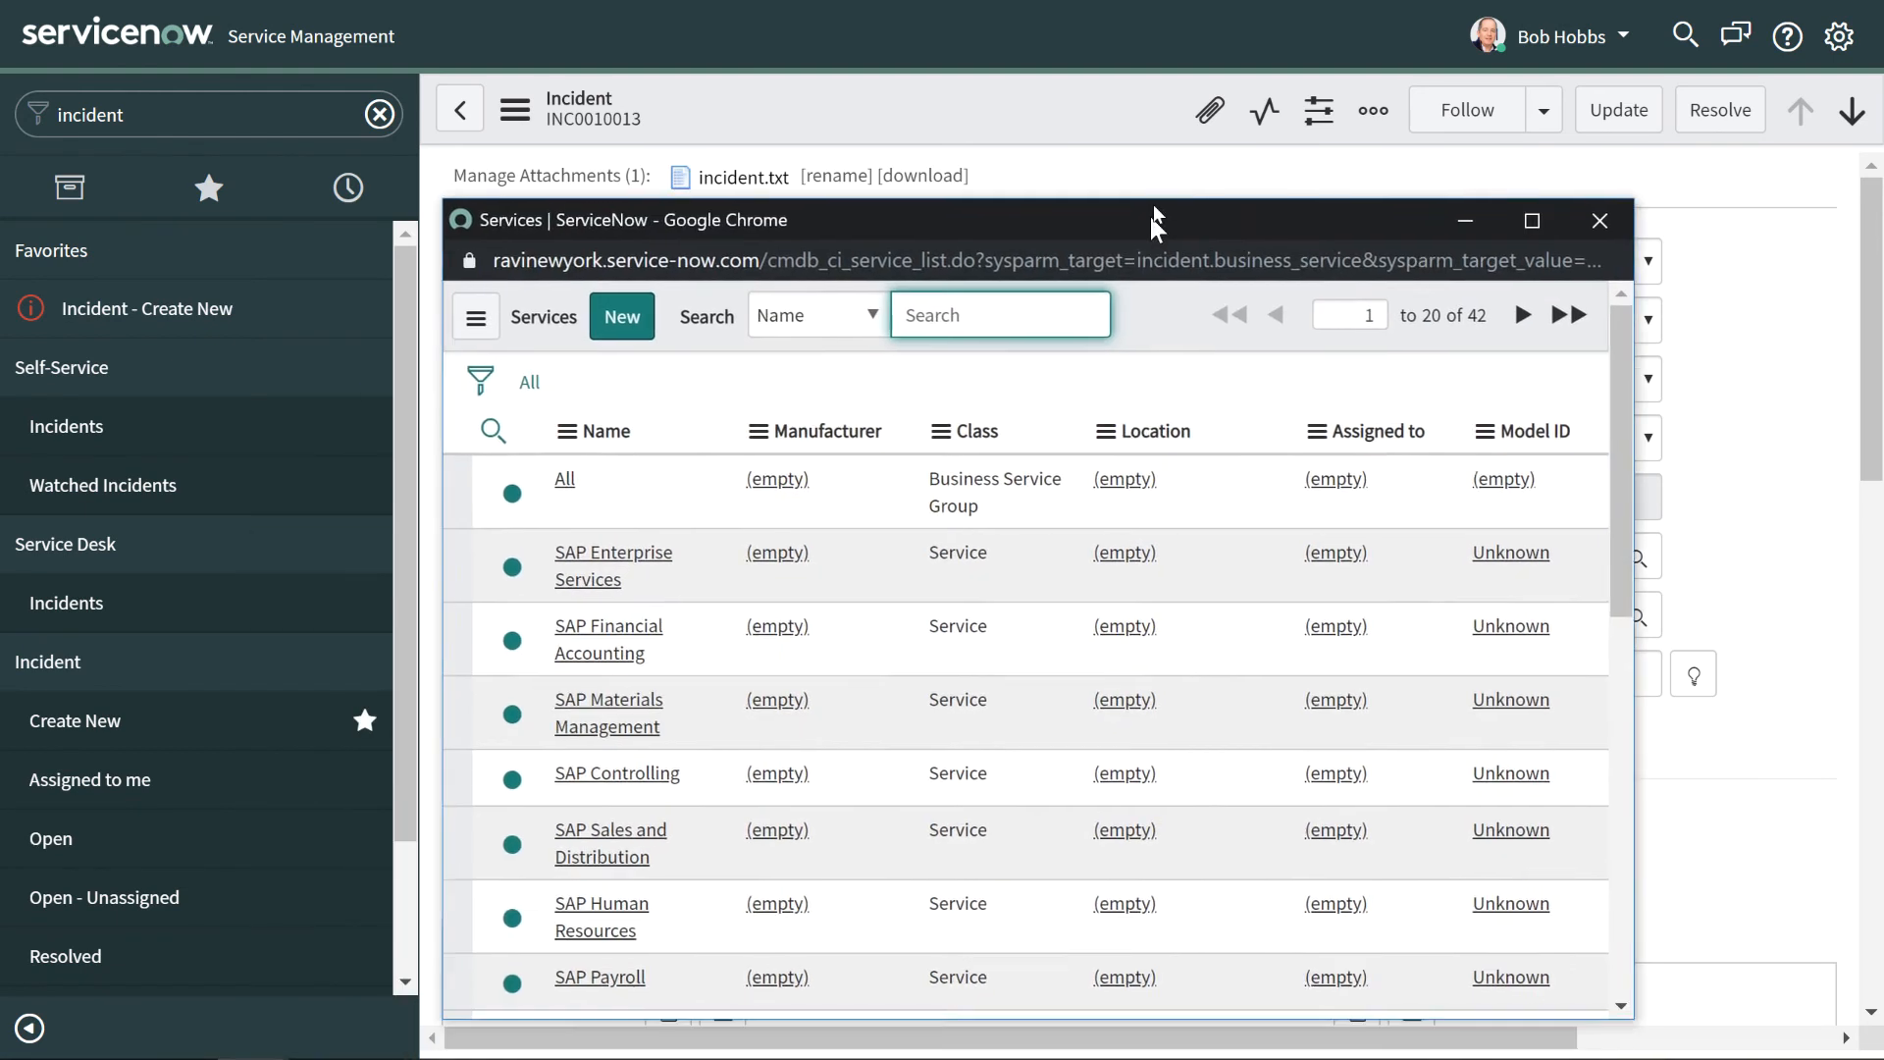
scroll(988, 496, "down", 5)
scroll(988, 496, "down", 2)
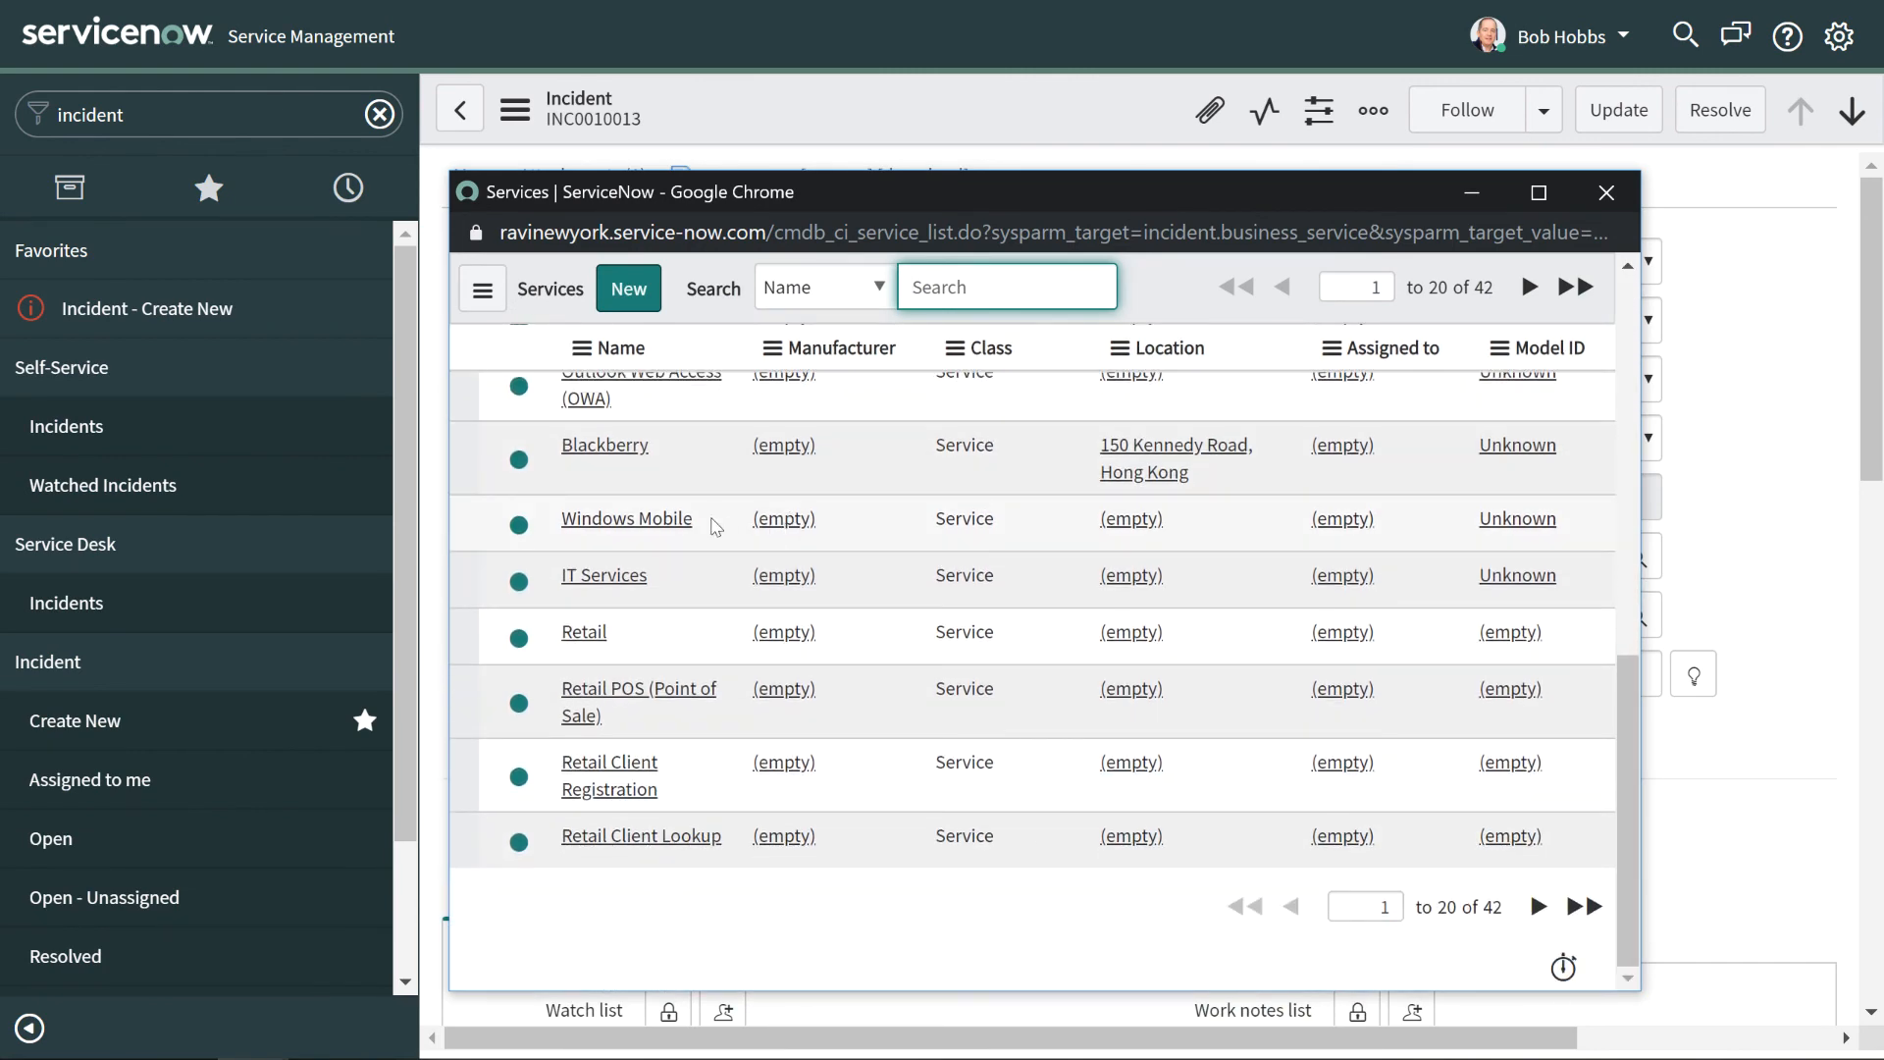
left_click(692, 522)
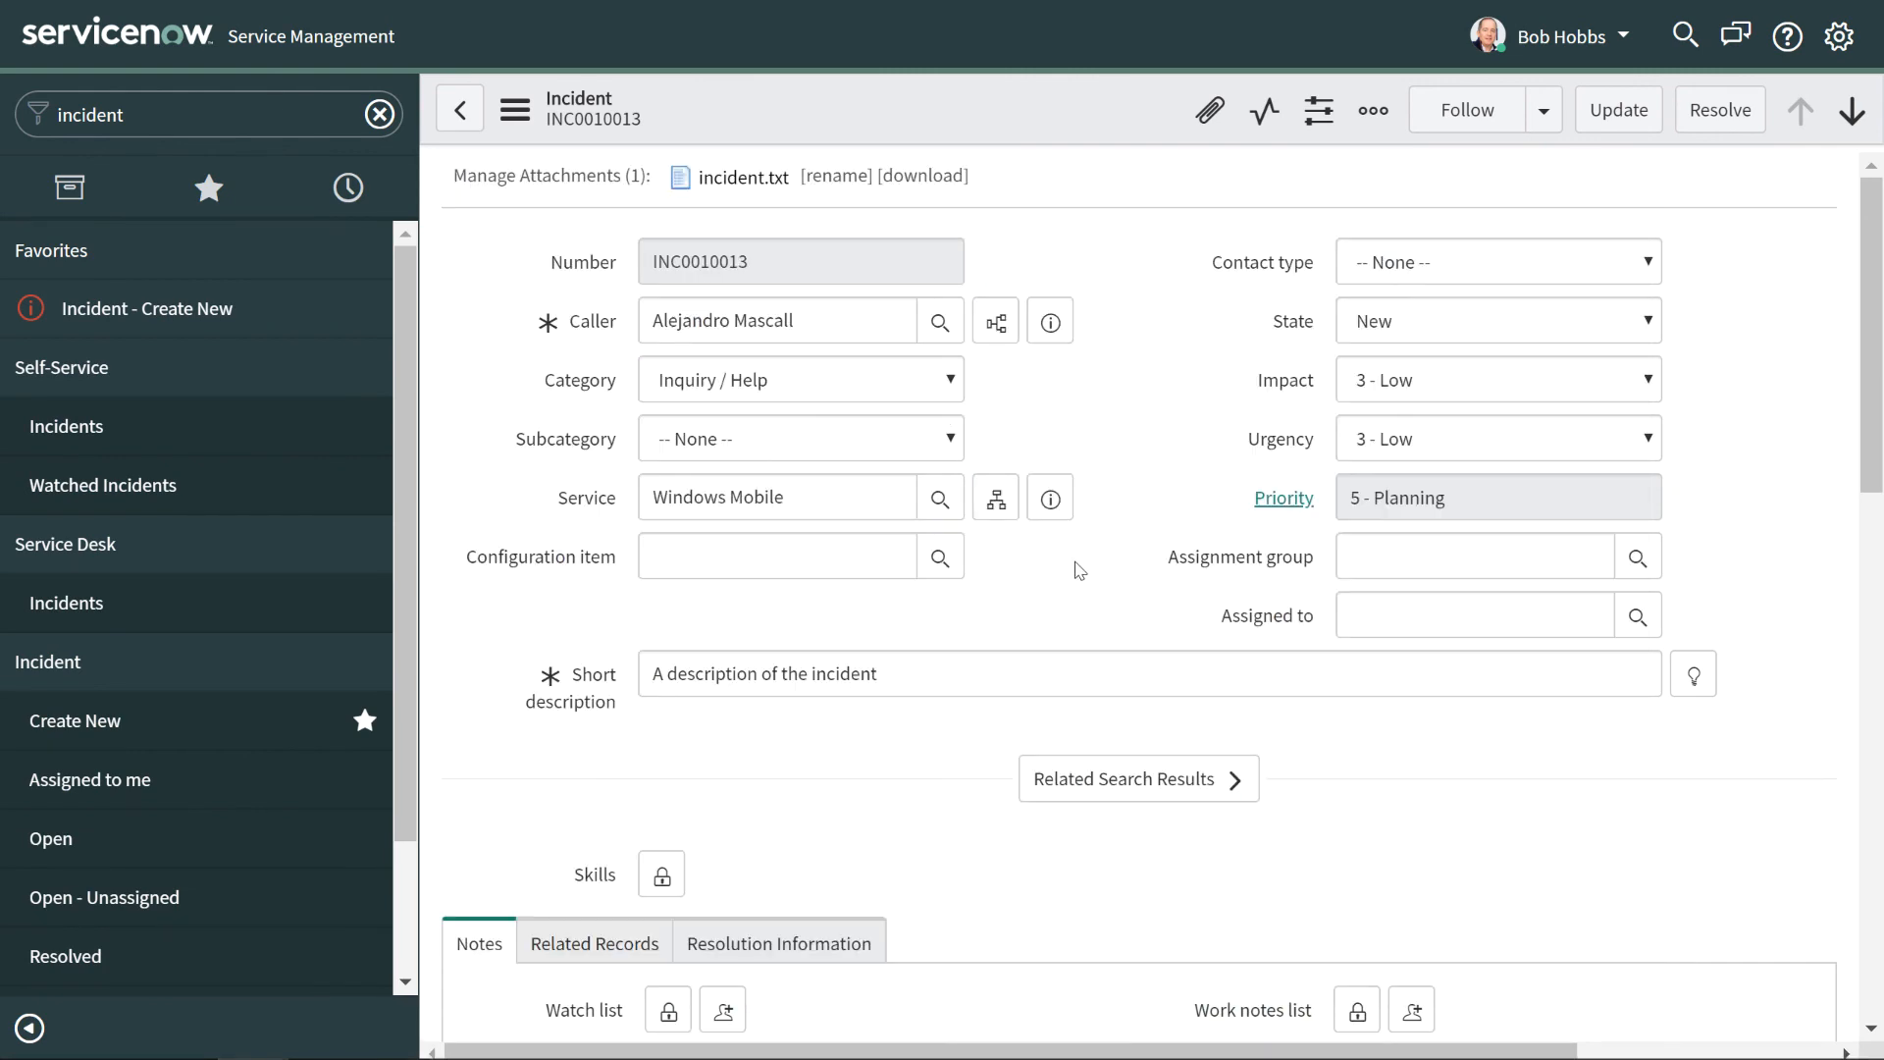
- Clear the incident's Service field and pick Windows Mobile from the suggestions for "Windows"
left_click(743, 499)
key("ctrl+a")
key("BackSpace")
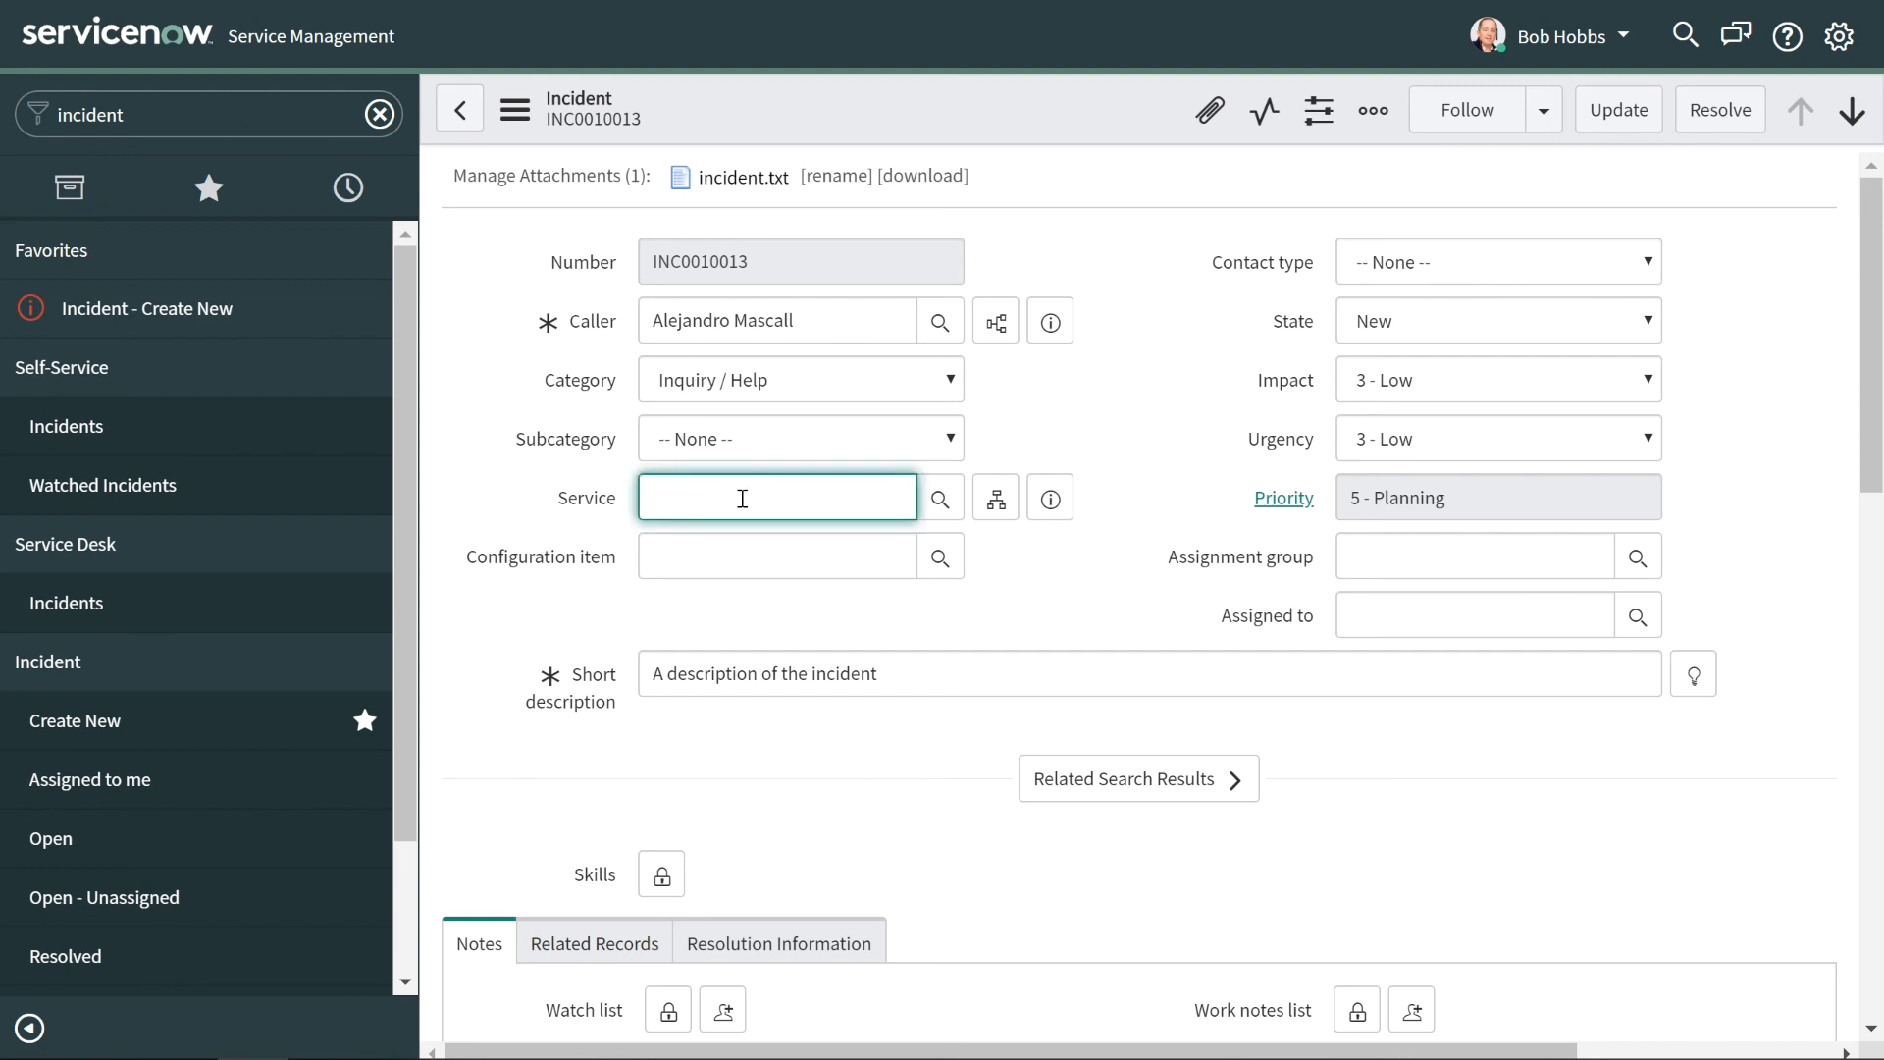
type("Windows")
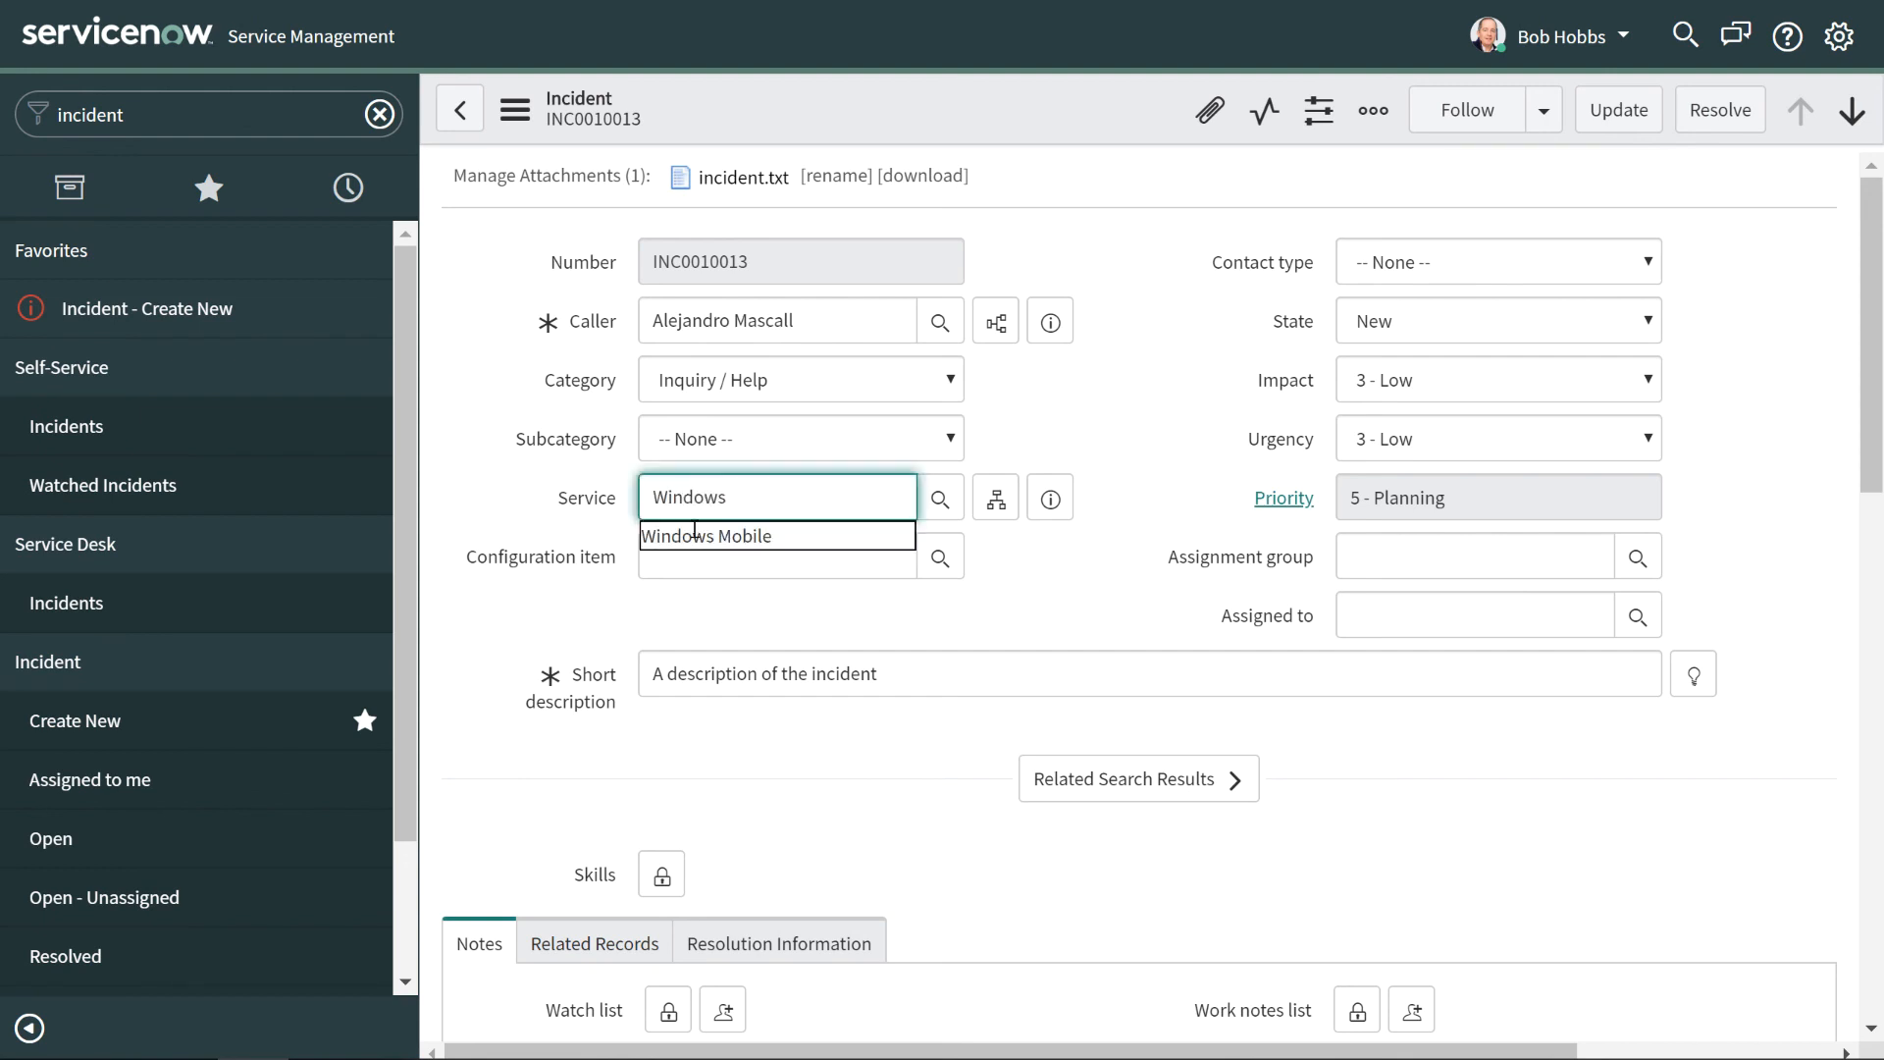
left_click(736, 535)
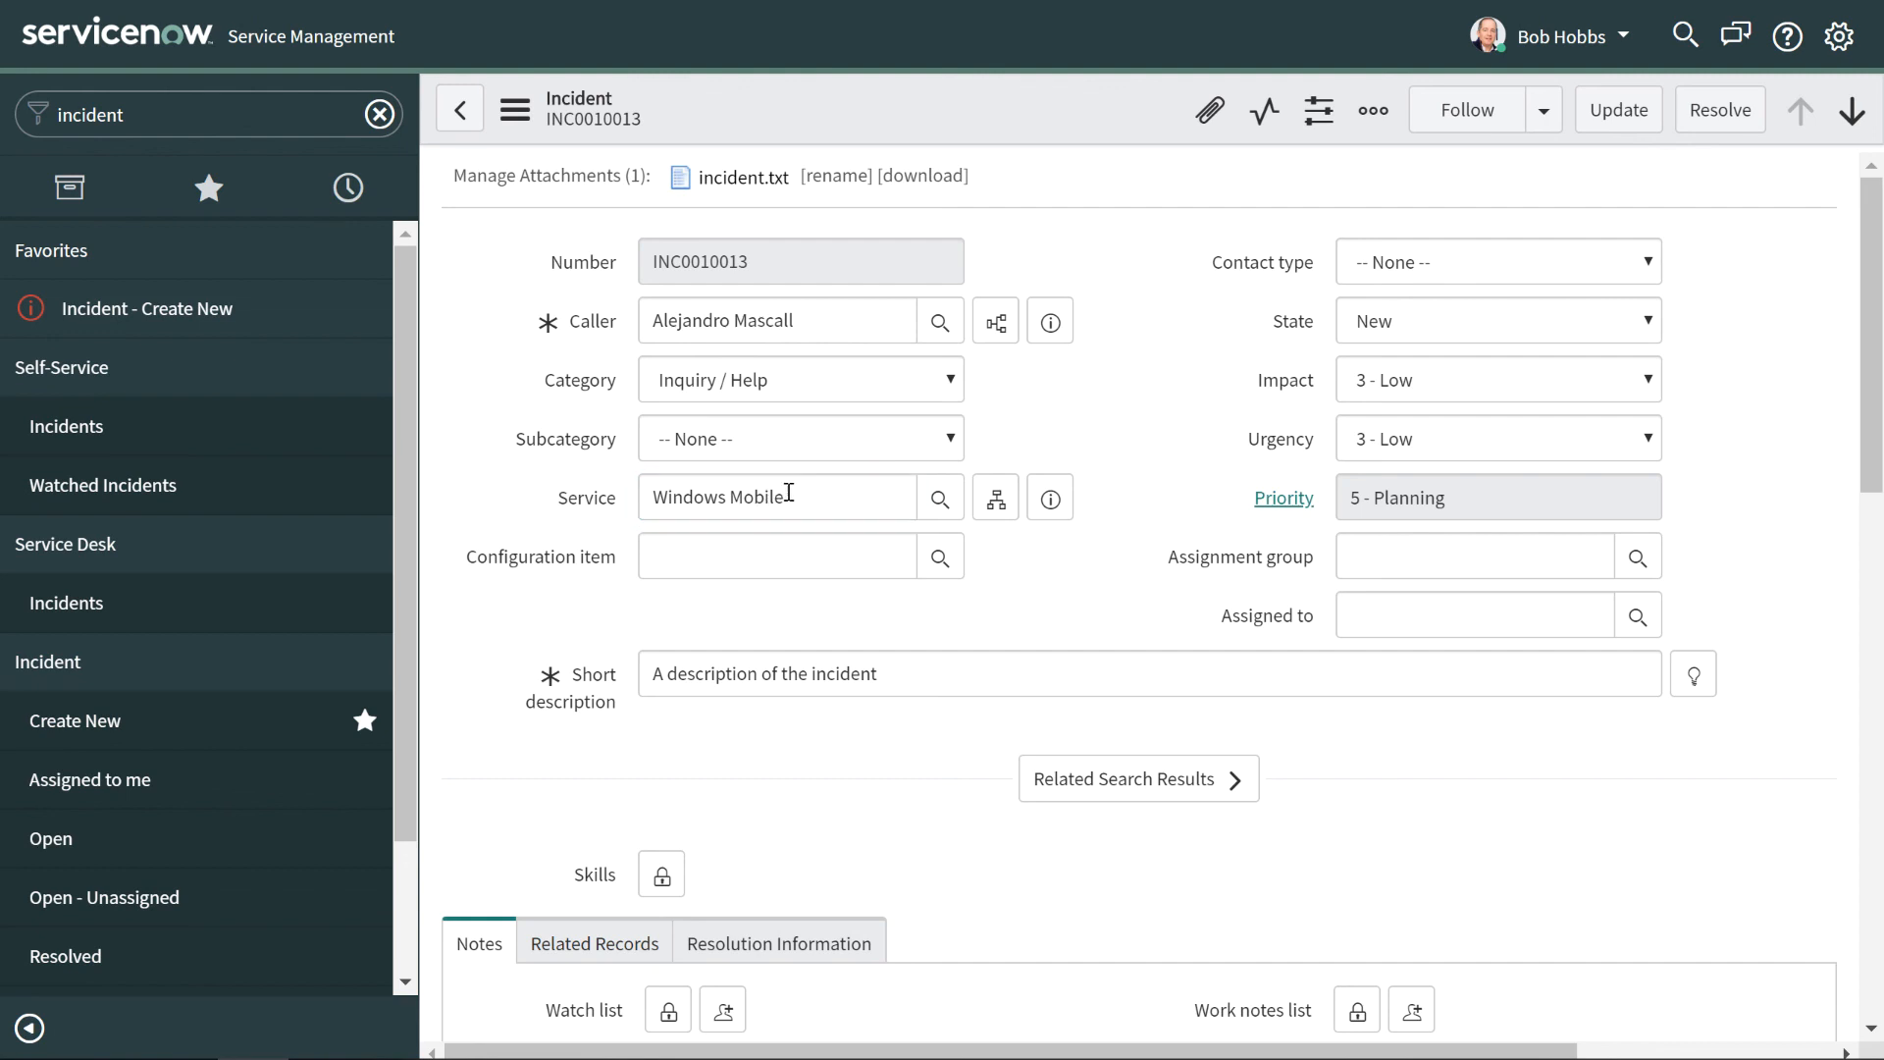
- Replace the Service entry with Windows Mobile found through the wildcard search "*mobile", and save the incident
left_click_drag(785, 497, 654, 502)
key("BackSpace")
type("*")
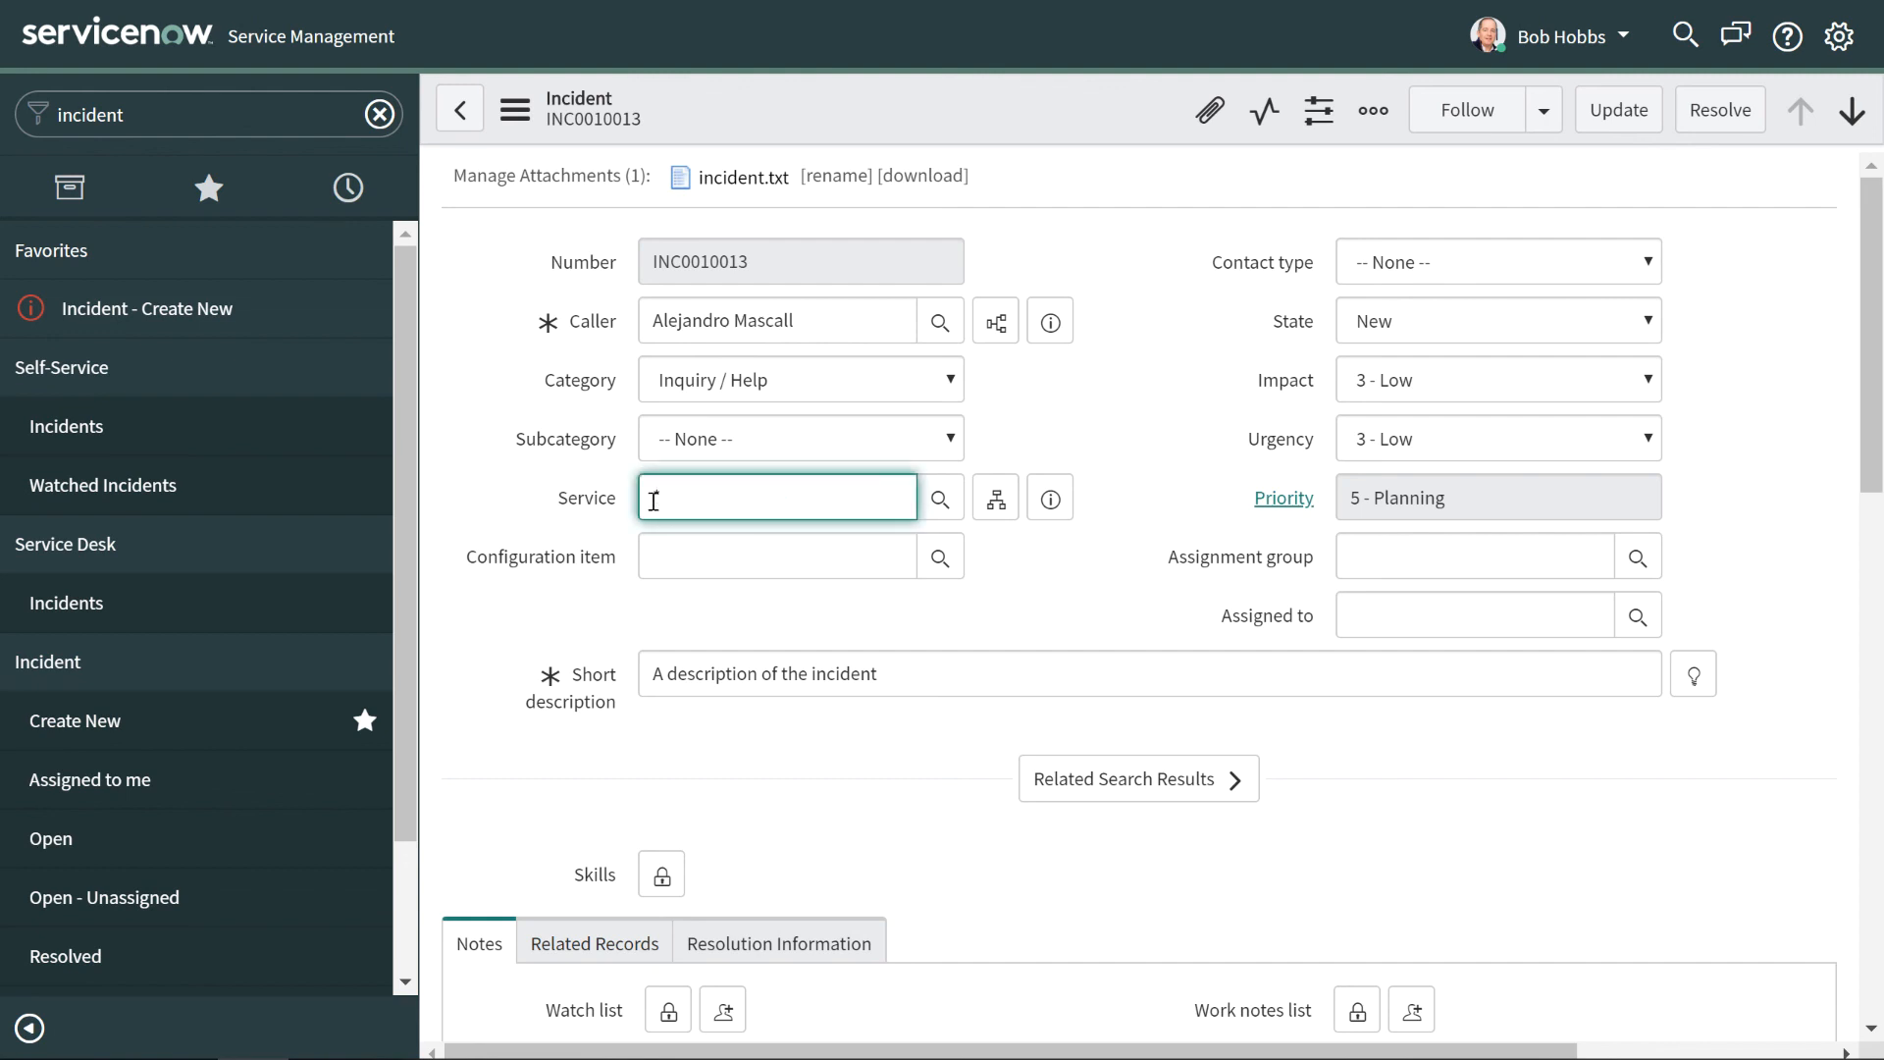
type("mobile")
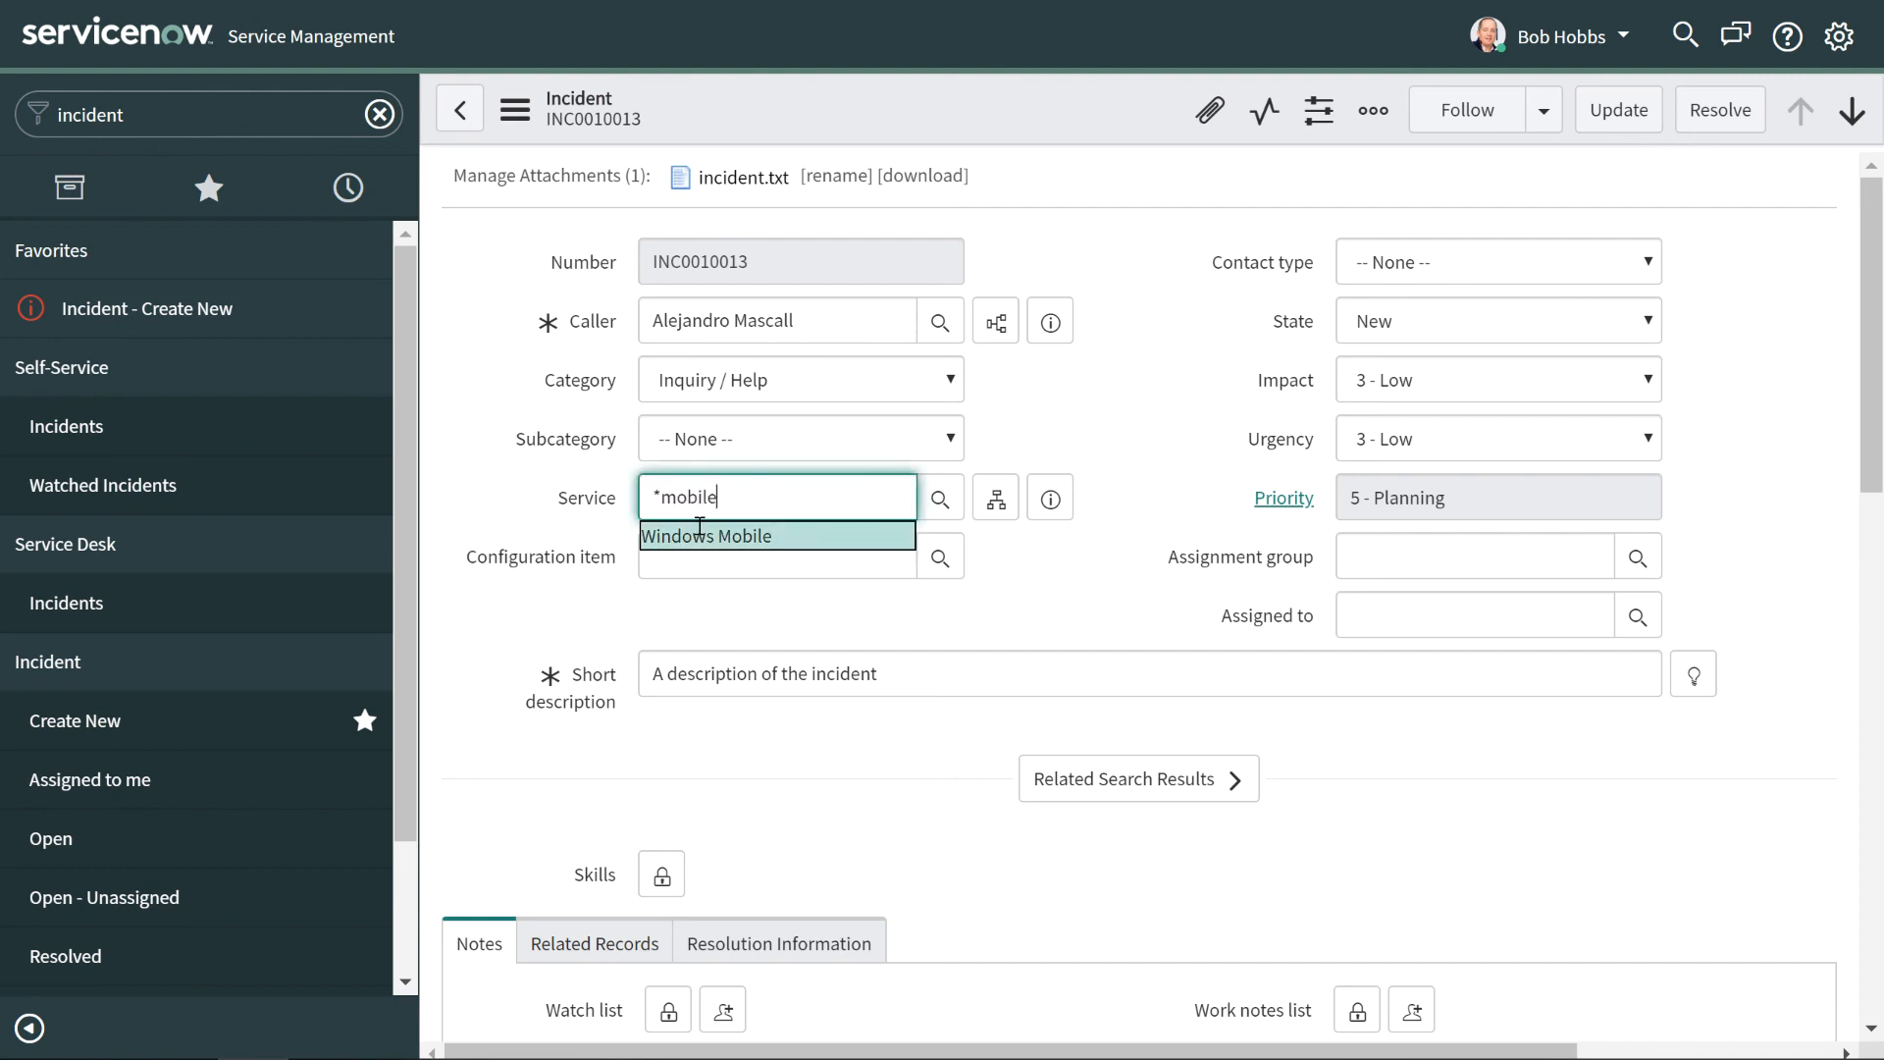
left_click(699, 535)
right_click(1058, 96)
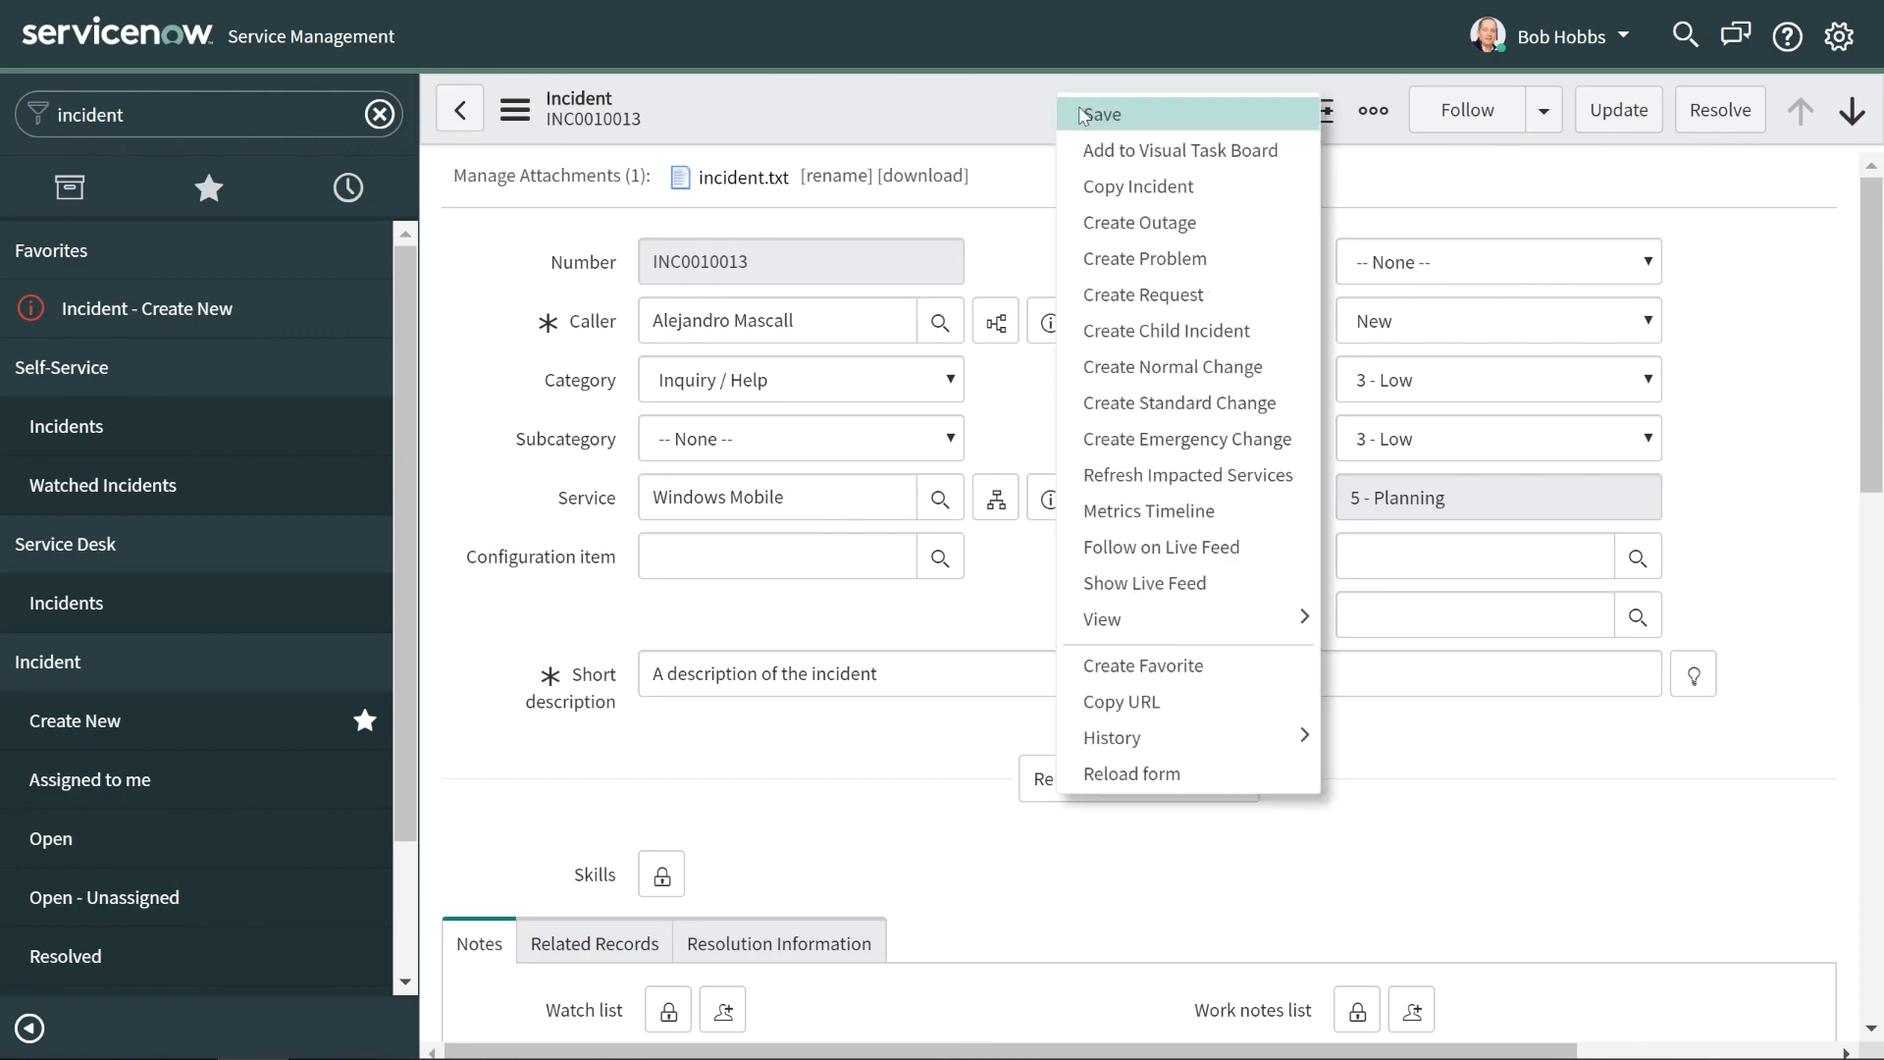
left_click(1089, 114)
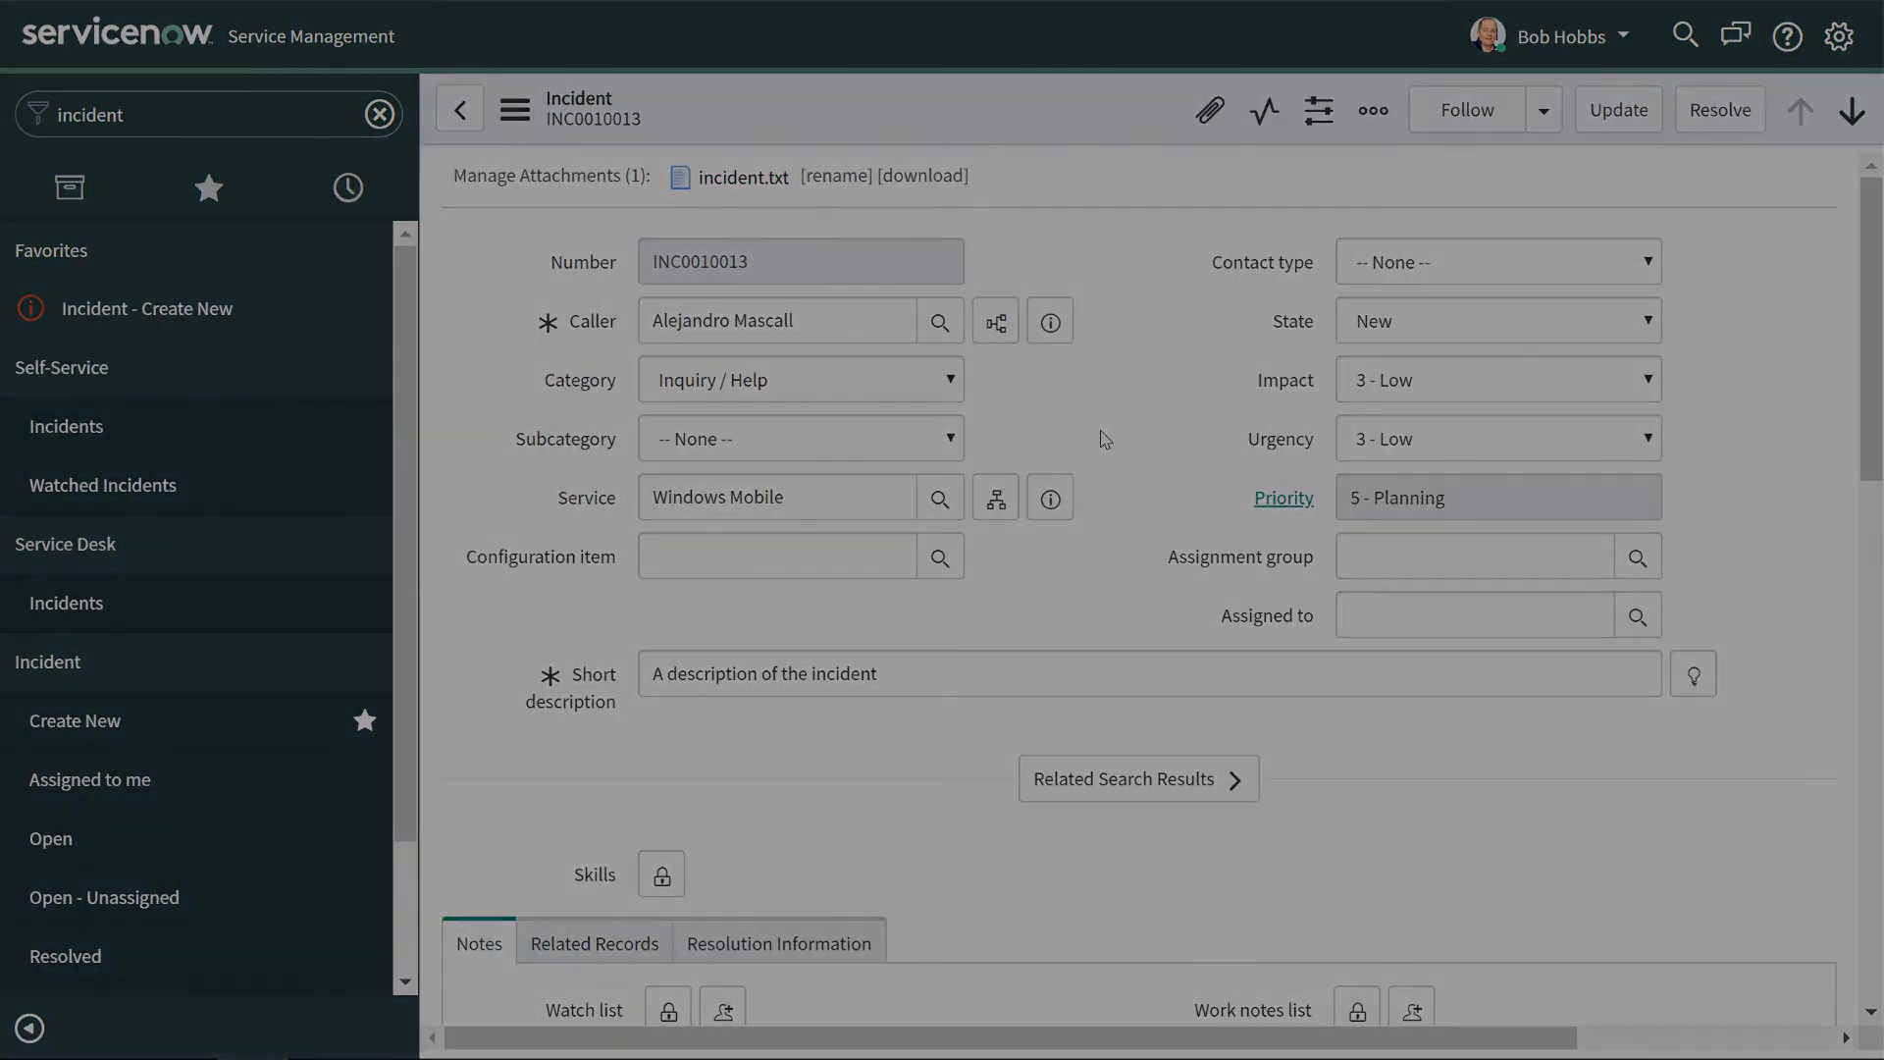